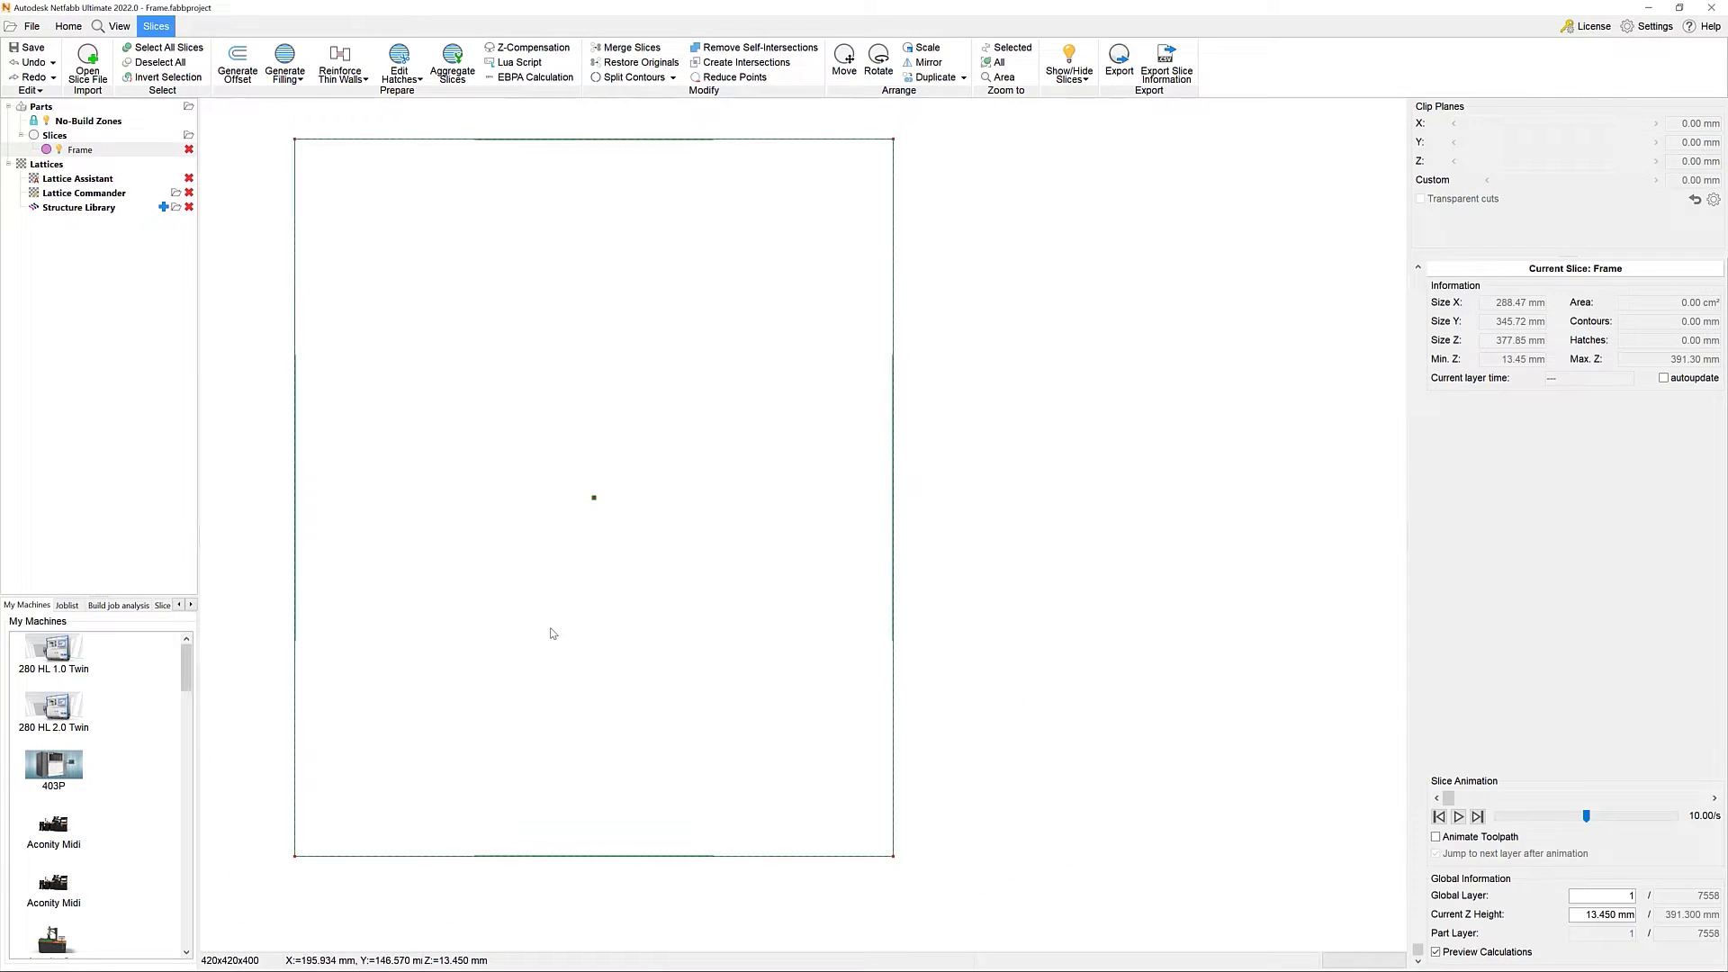
# Step: Browse the Frame slice's layers at several heights and bring up layer 1717 at Z 99.250 mm
pyautogui.click(591, 557)
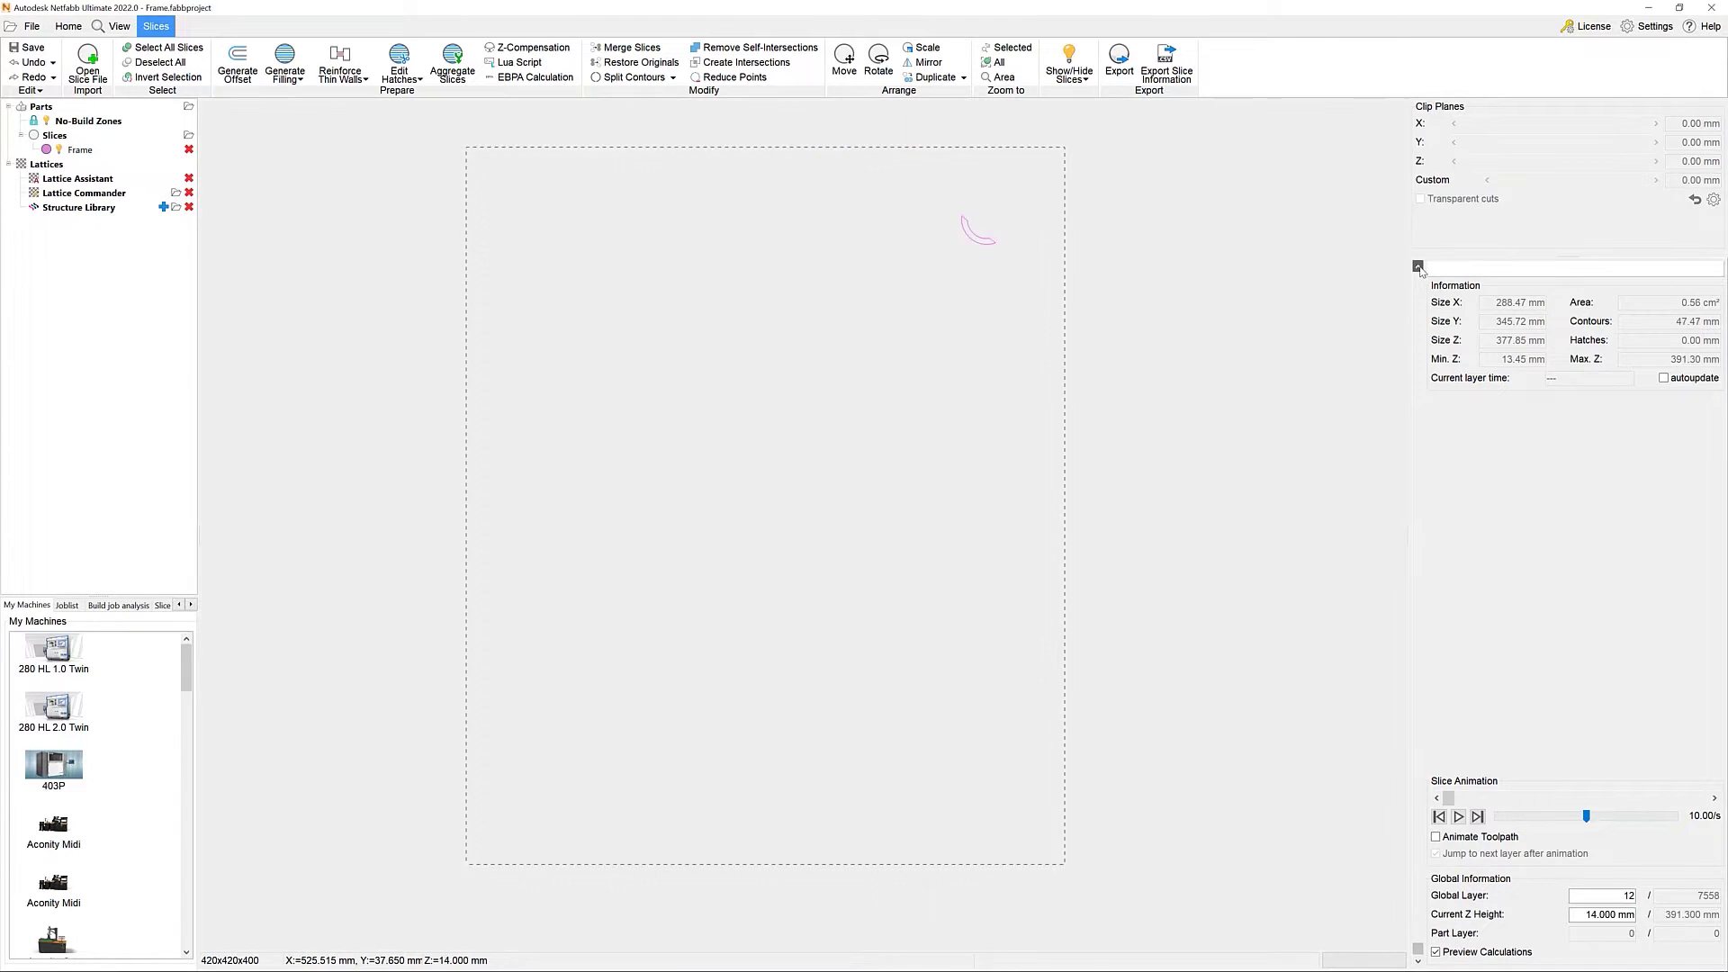
pyautogui.scroll(2, 1032, 184)
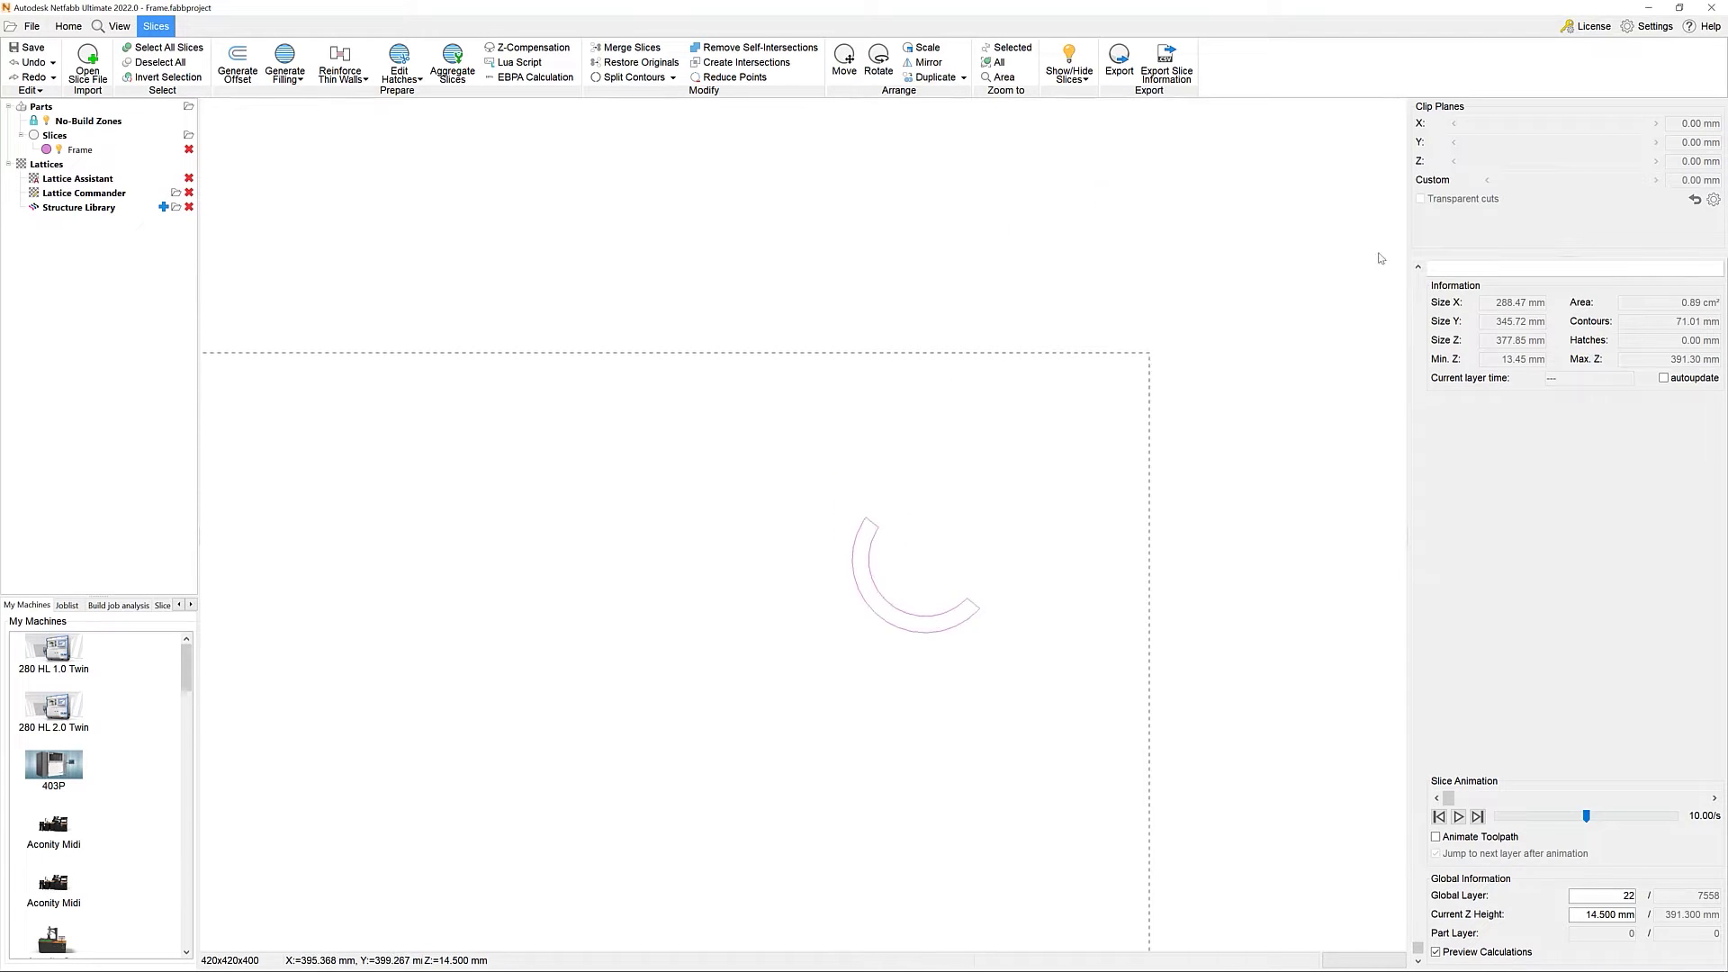
pyautogui.click(1419, 269)
pyautogui.moveTo(1417, 945); pyautogui.dragTo(1417, 855)
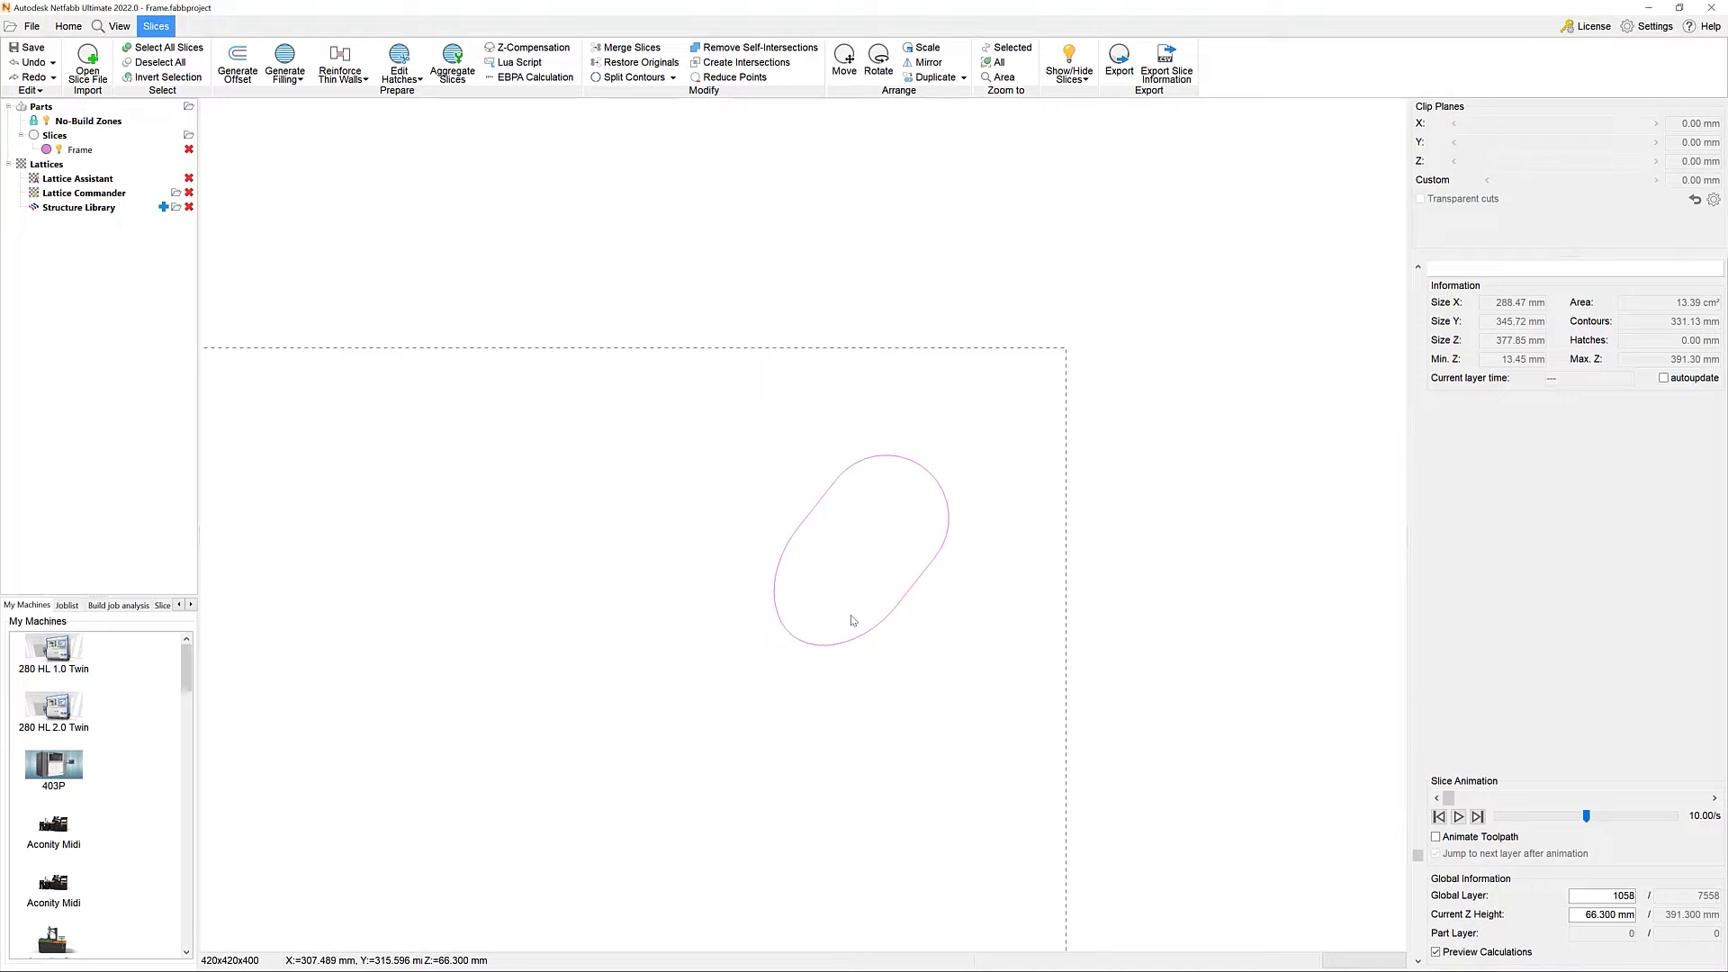
pyautogui.moveTo(848, 617); pyautogui.dragTo(1259, 190, button='right')
pyautogui.scroll(-4, 953, 433)
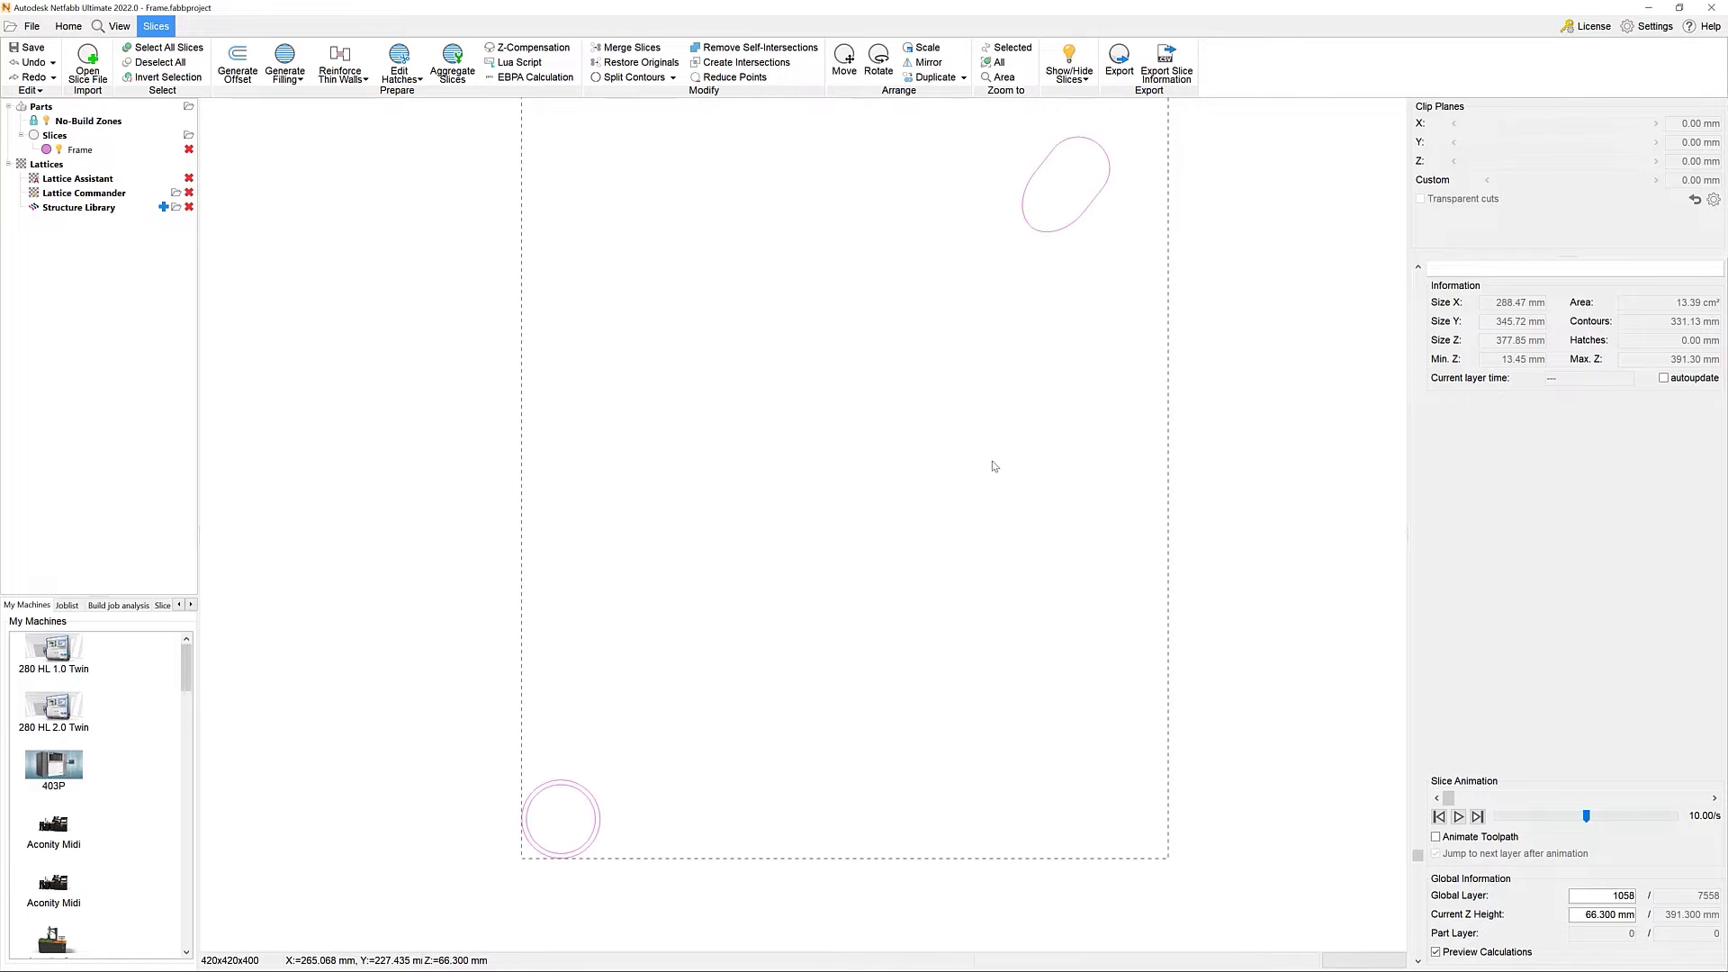
pyautogui.scroll(-2, 1012, 473)
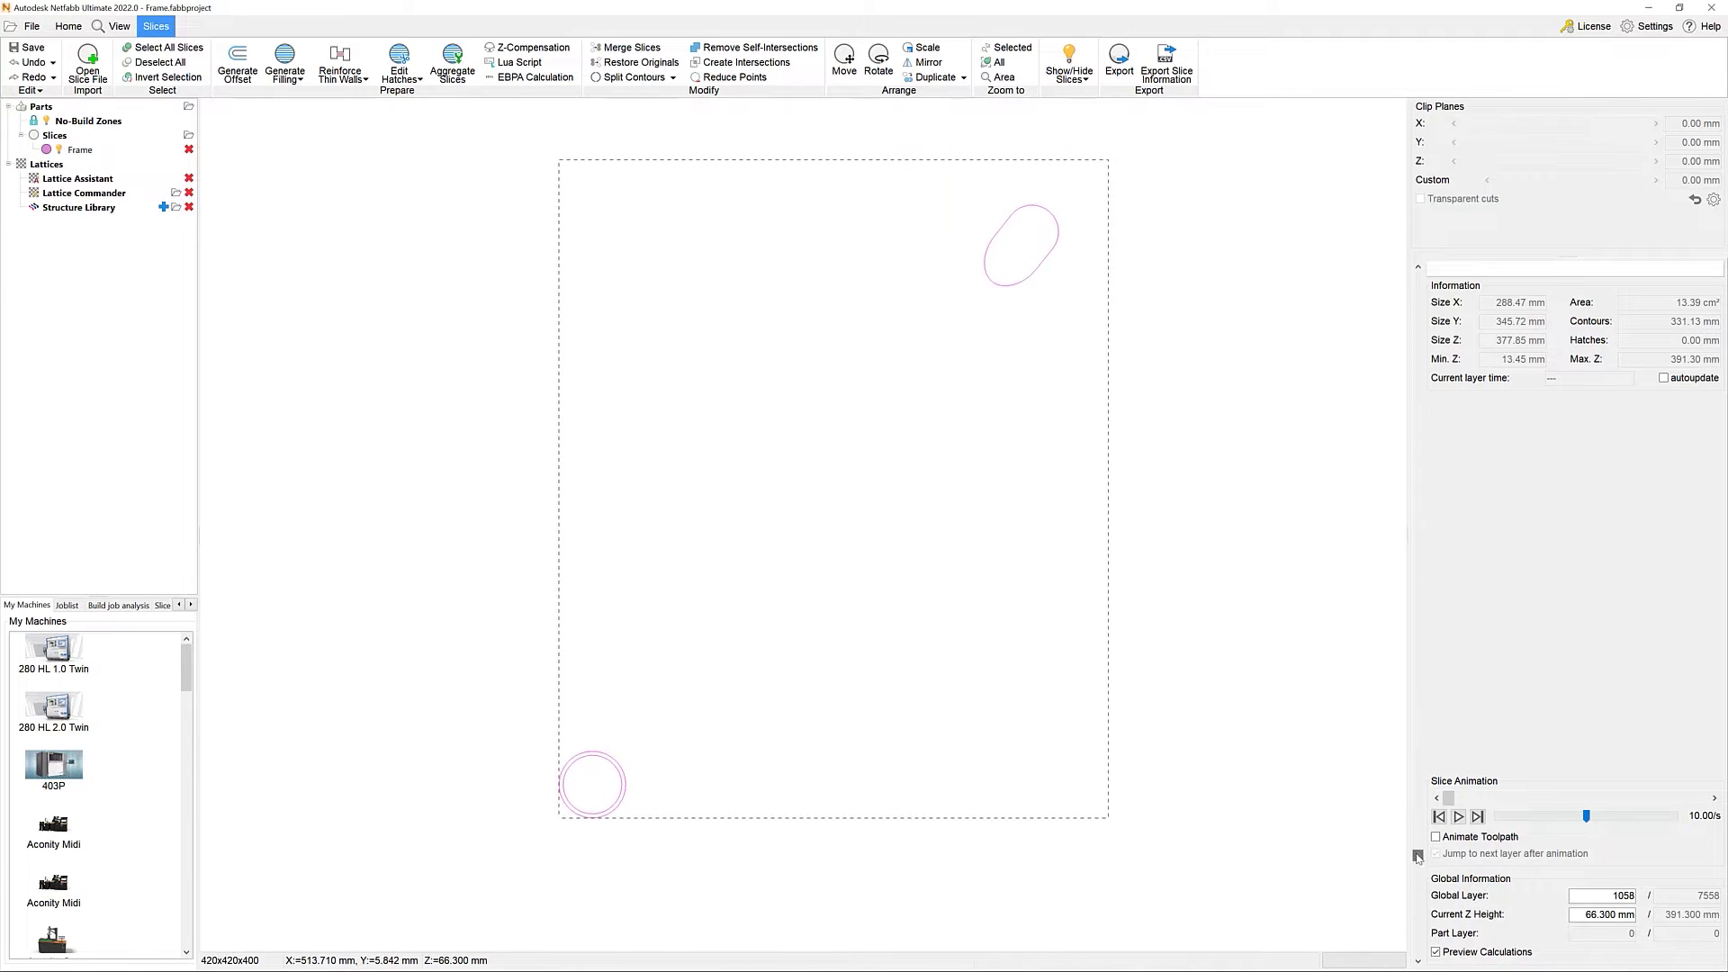
pyautogui.moveTo(1418, 856); pyautogui.dragTo(1413, 467)
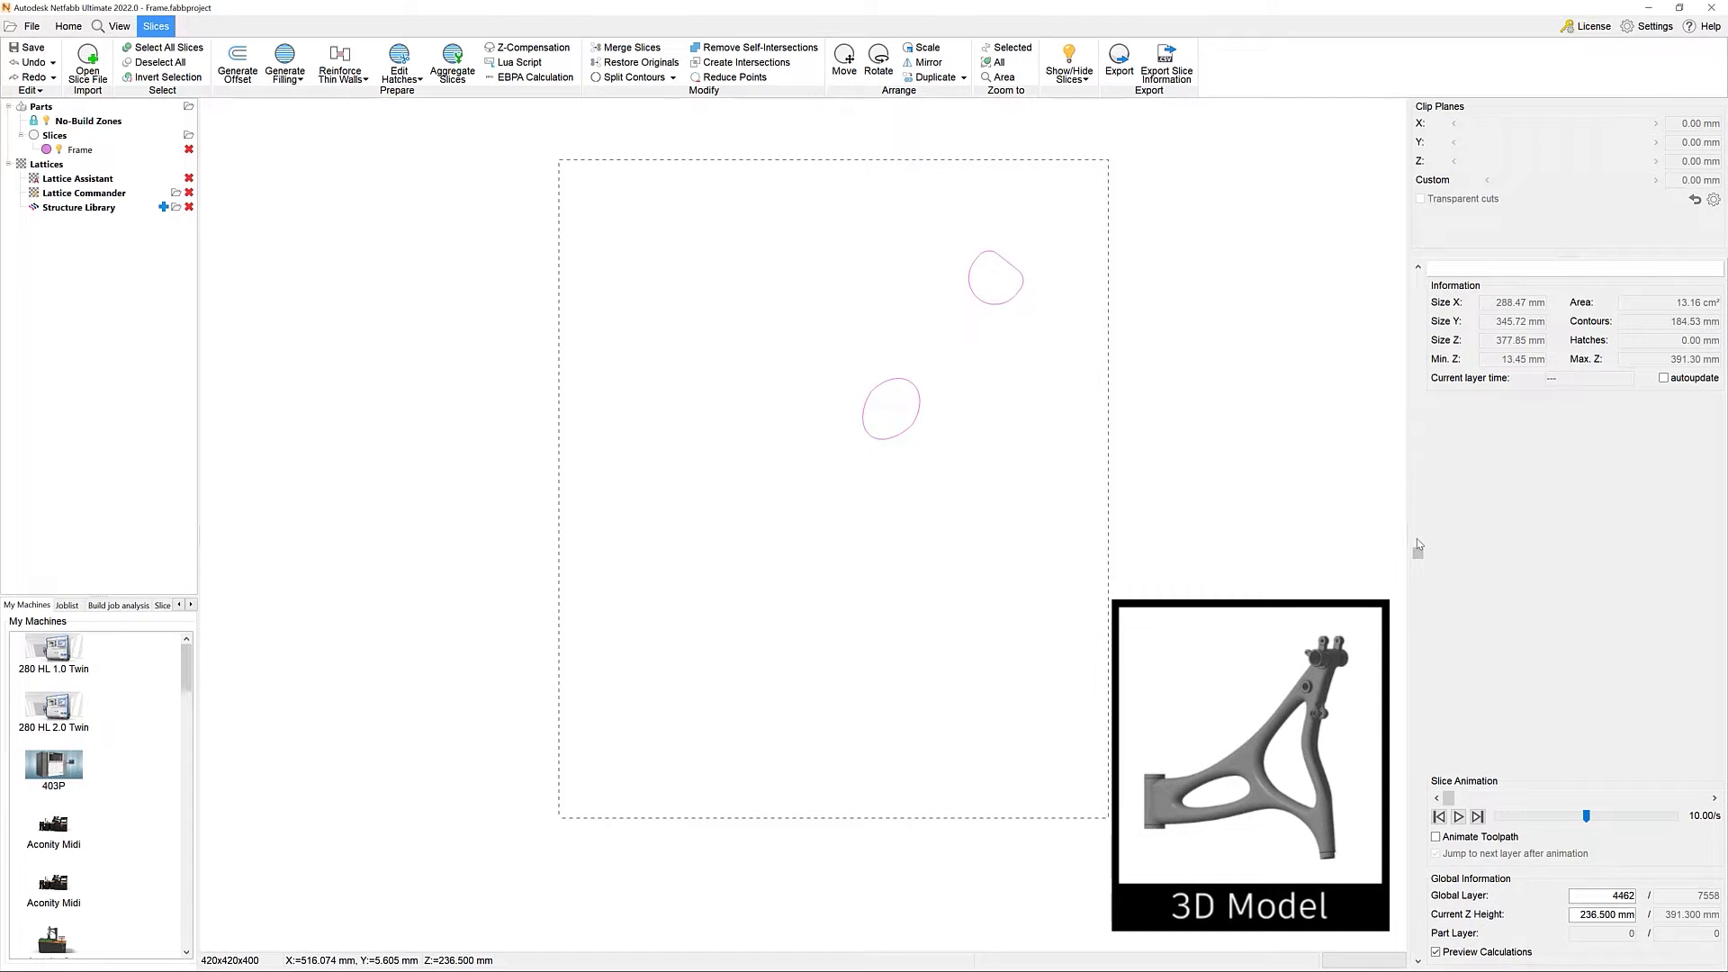
pyautogui.moveTo(1418, 553); pyautogui.dragTo(1419, 800)
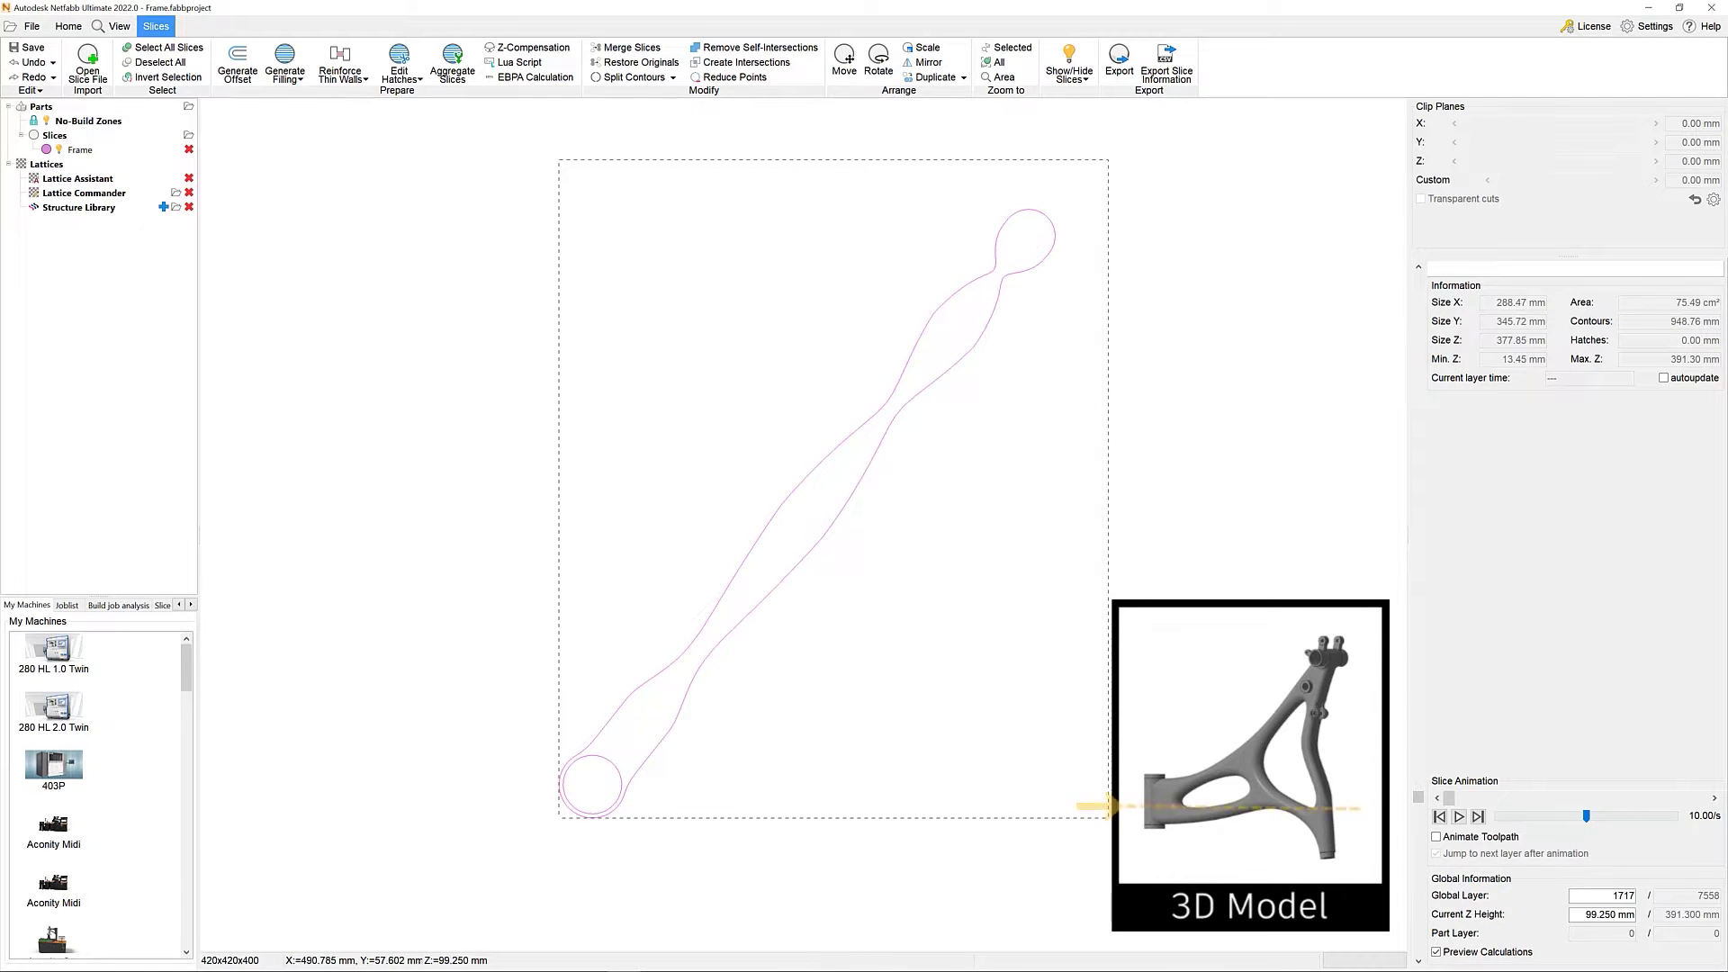
pyautogui.scroll(-2, 803, 345)
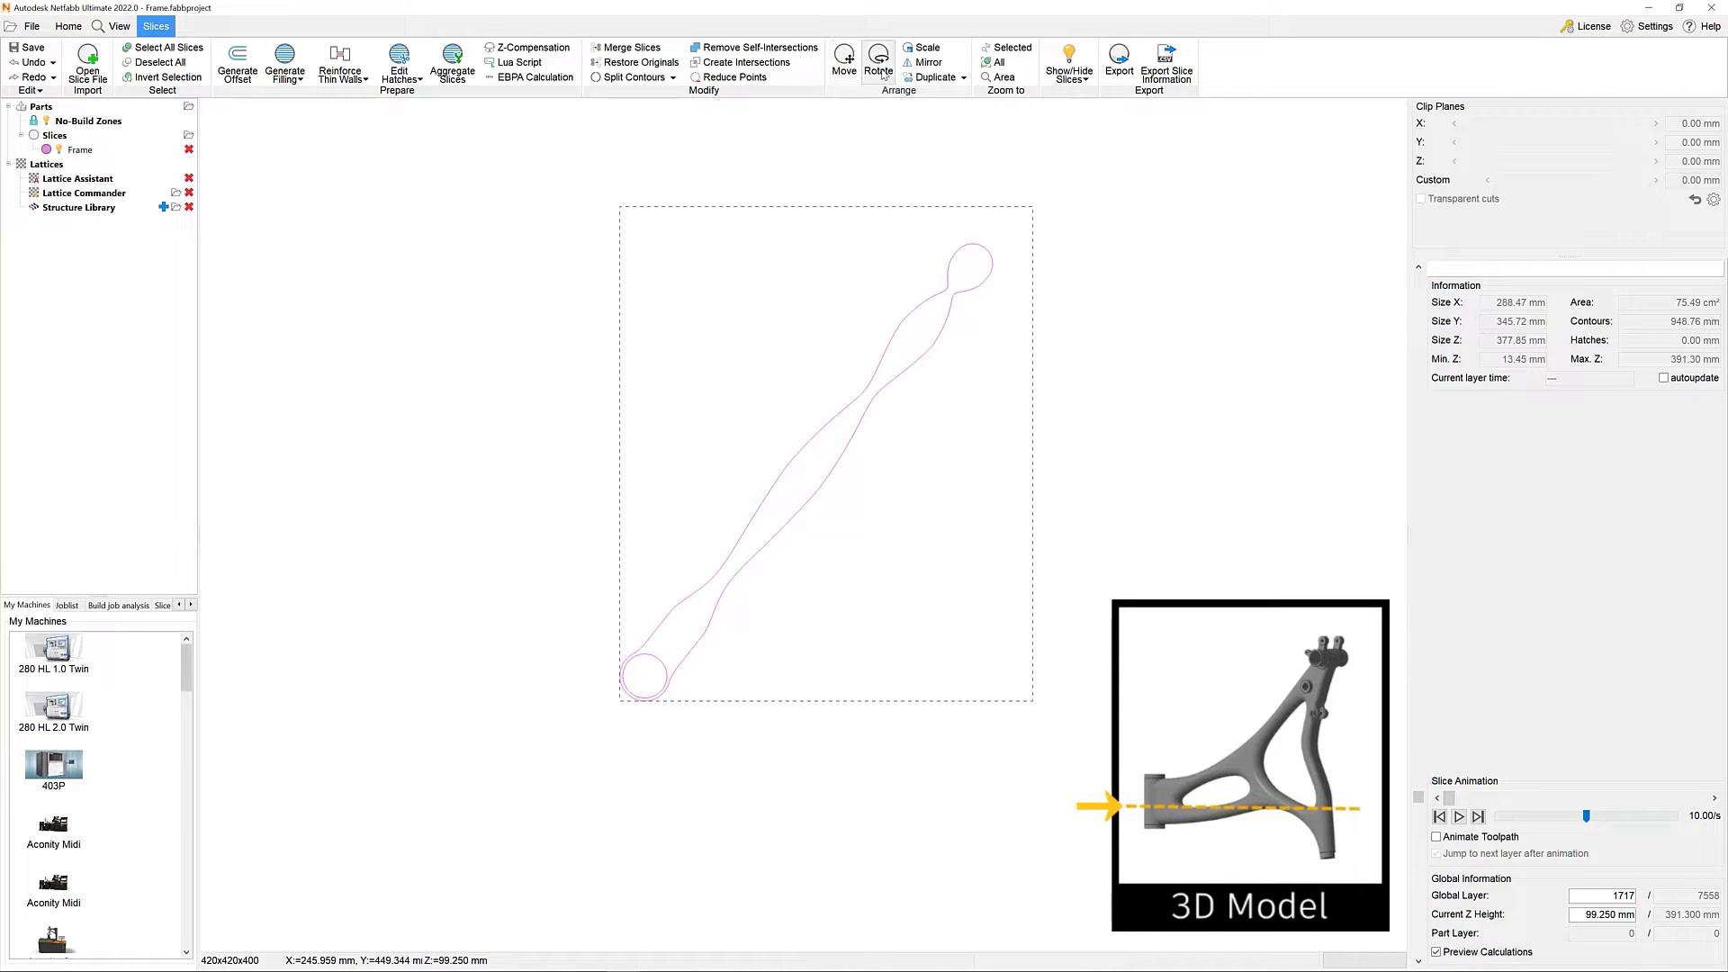
# Step: Duplicate the Frame slice in a rectangular pattern with a count of 3 along positive X, 5.00 mm gaps and no Y duplication
pyautogui.click(844, 63)
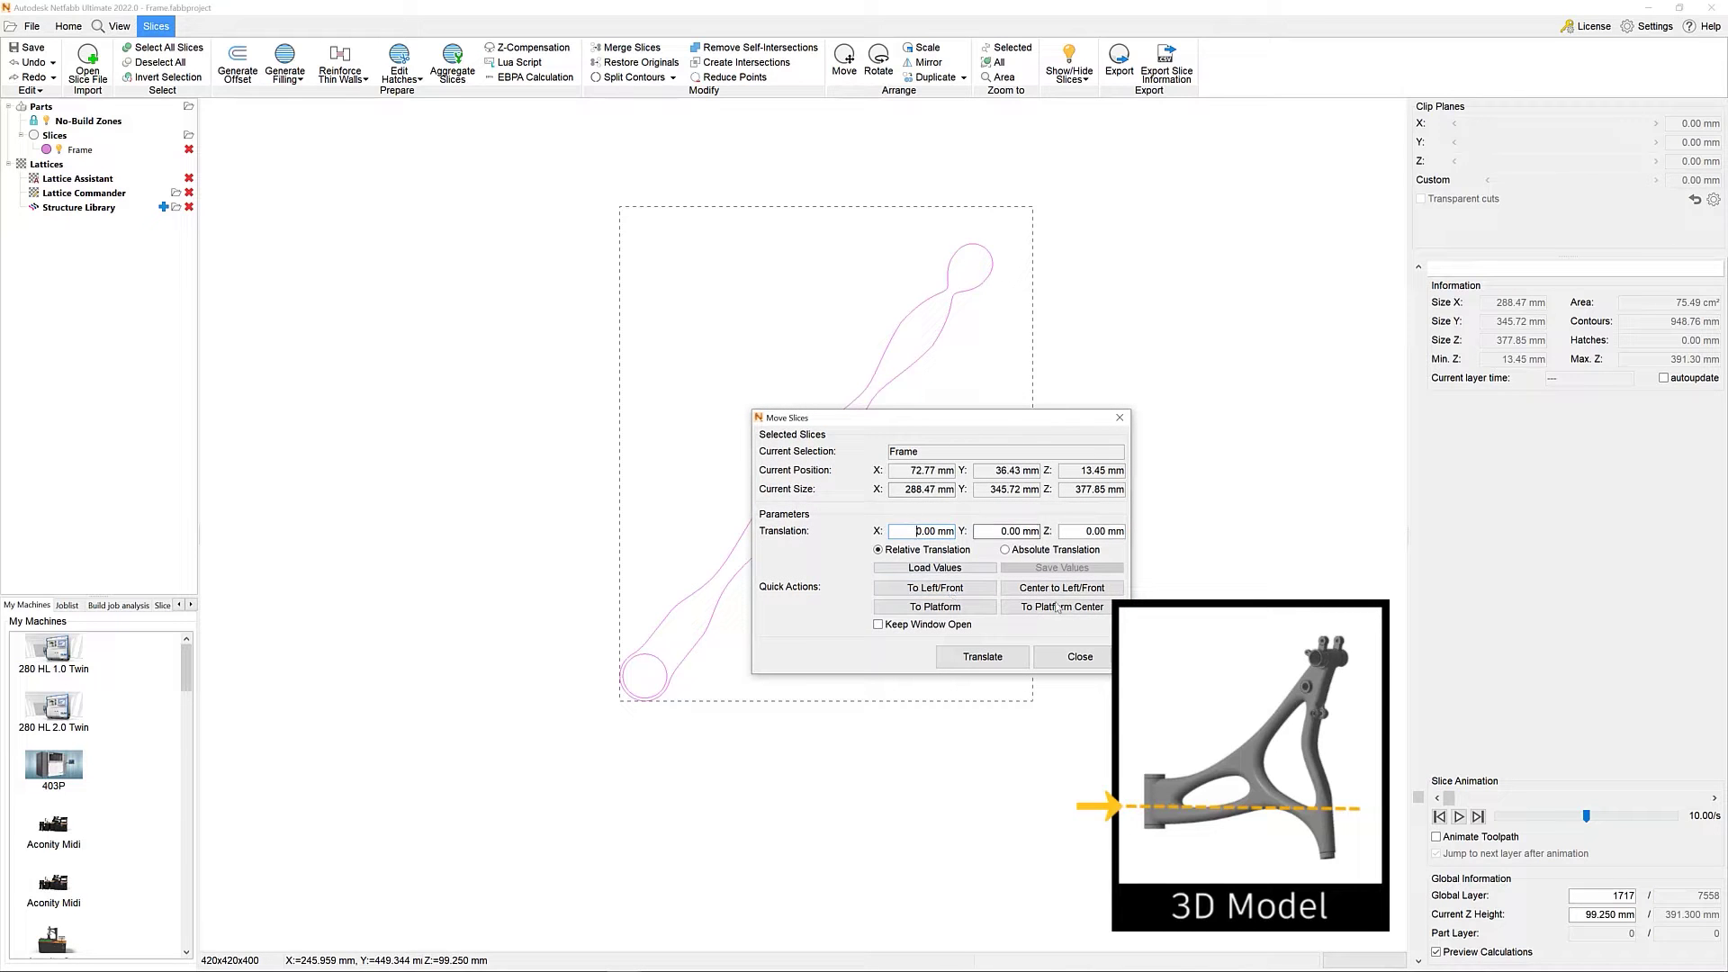
pyautogui.click(1081, 656)
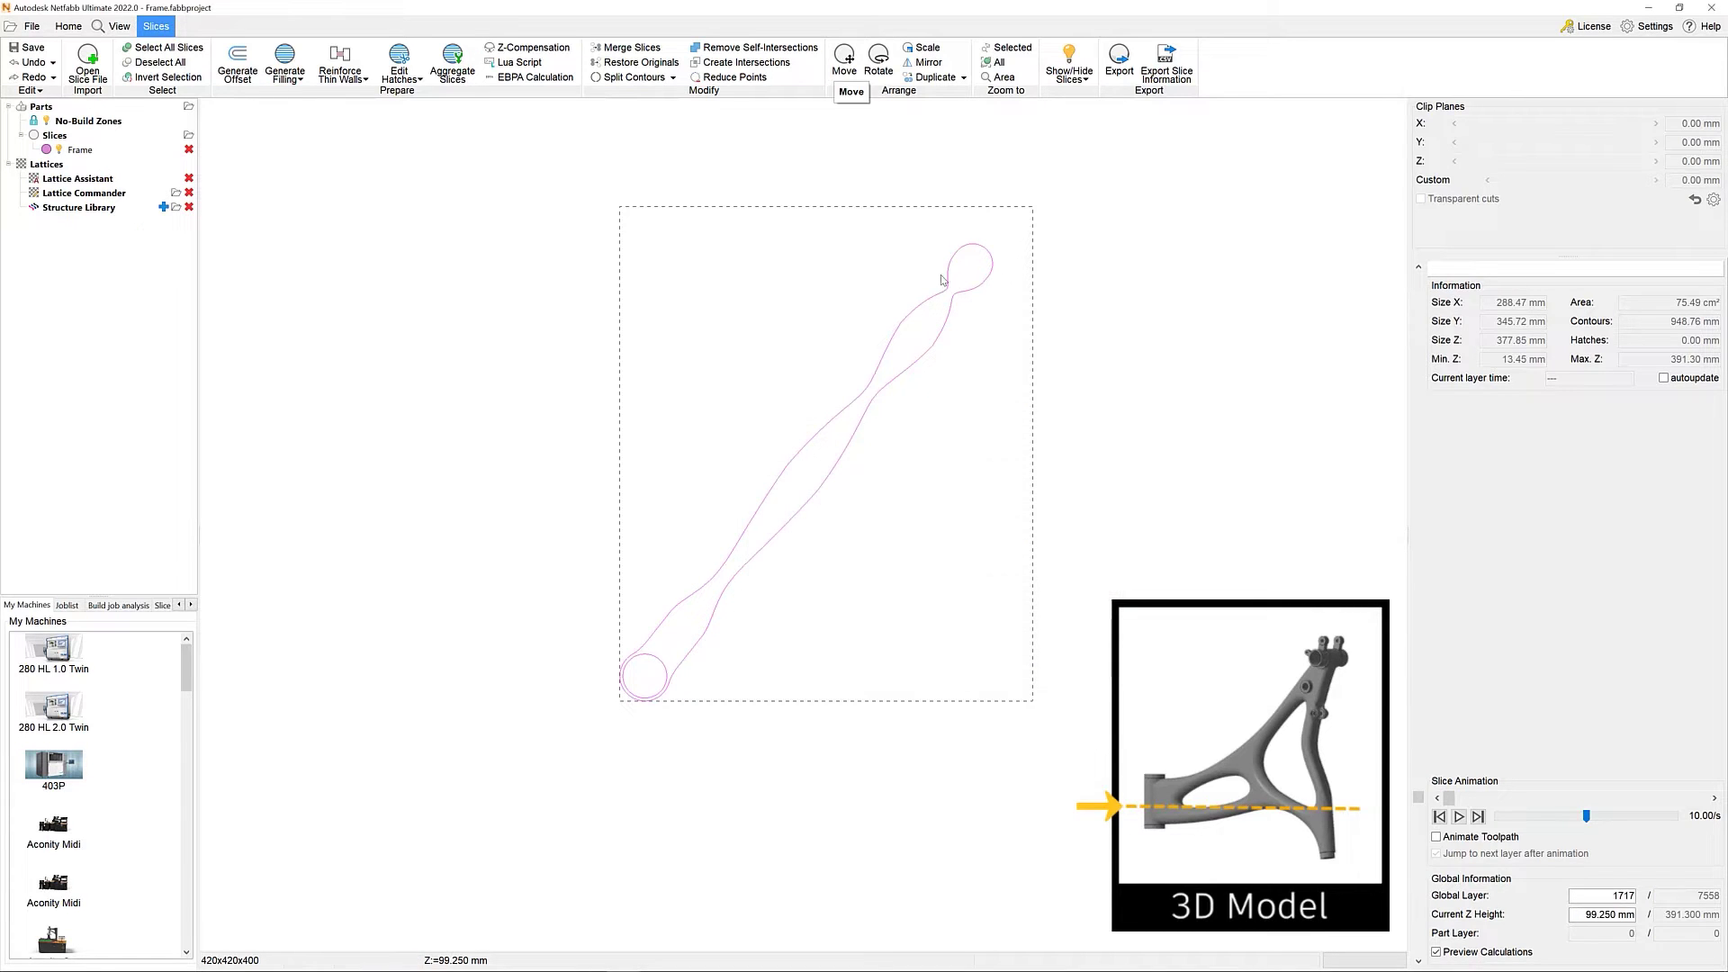
pyautogui.click(936, 77)
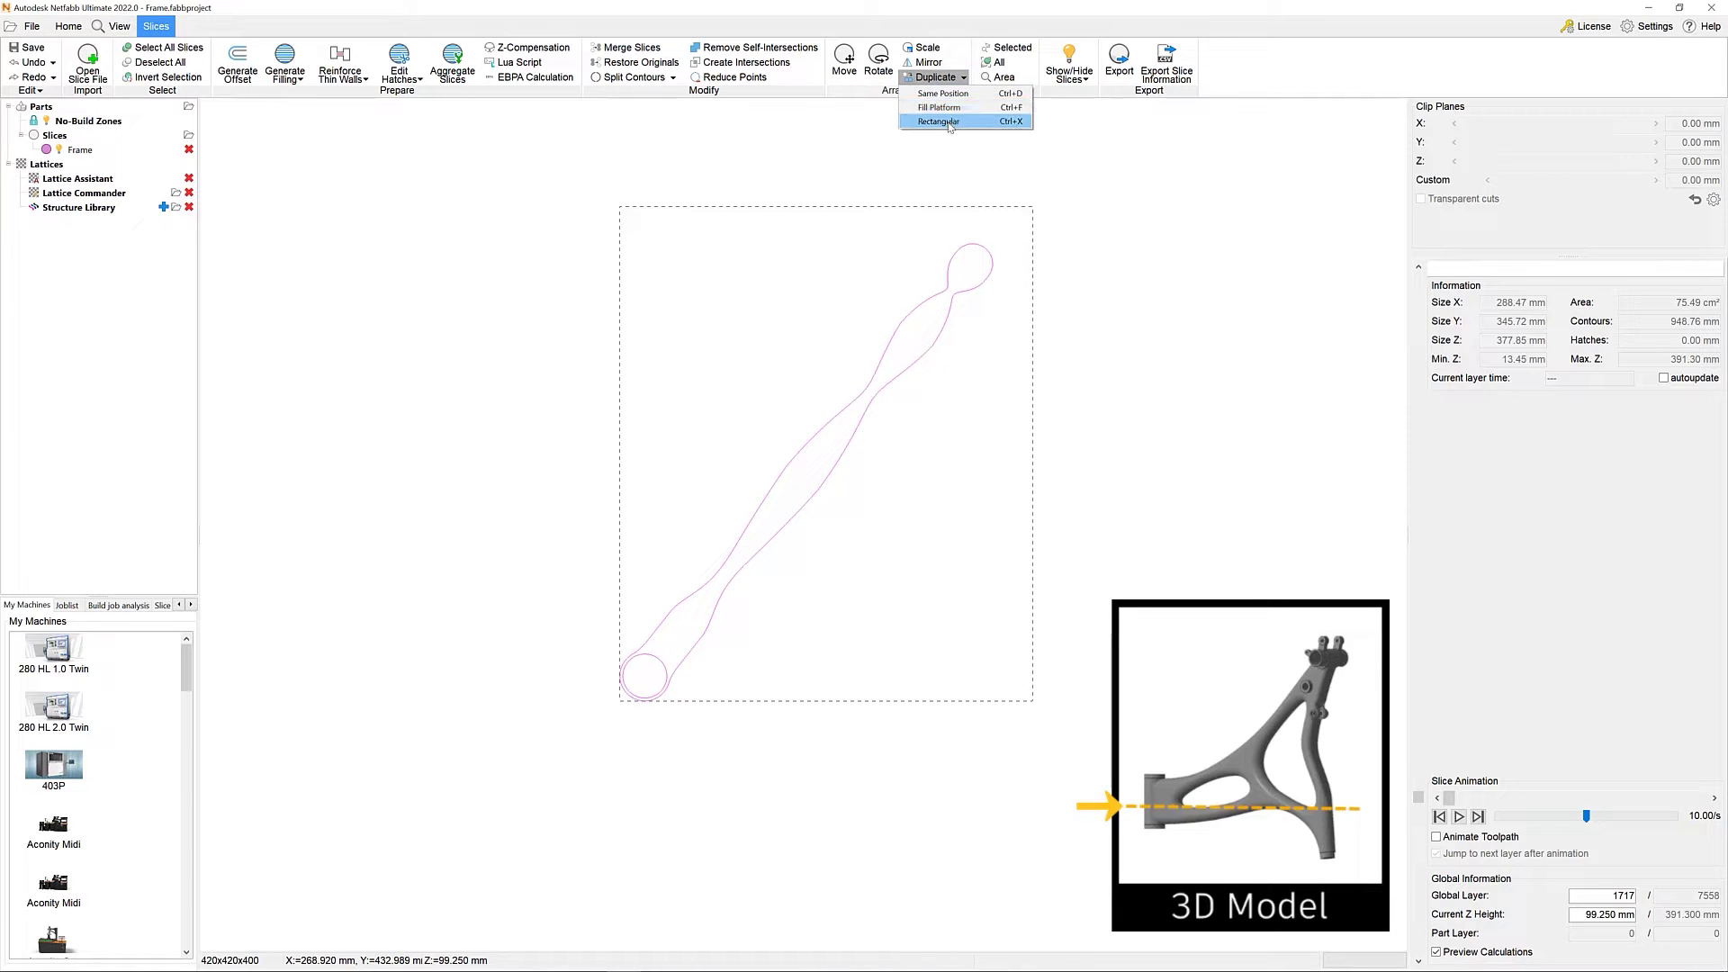
pyautogui.click(939, 121)
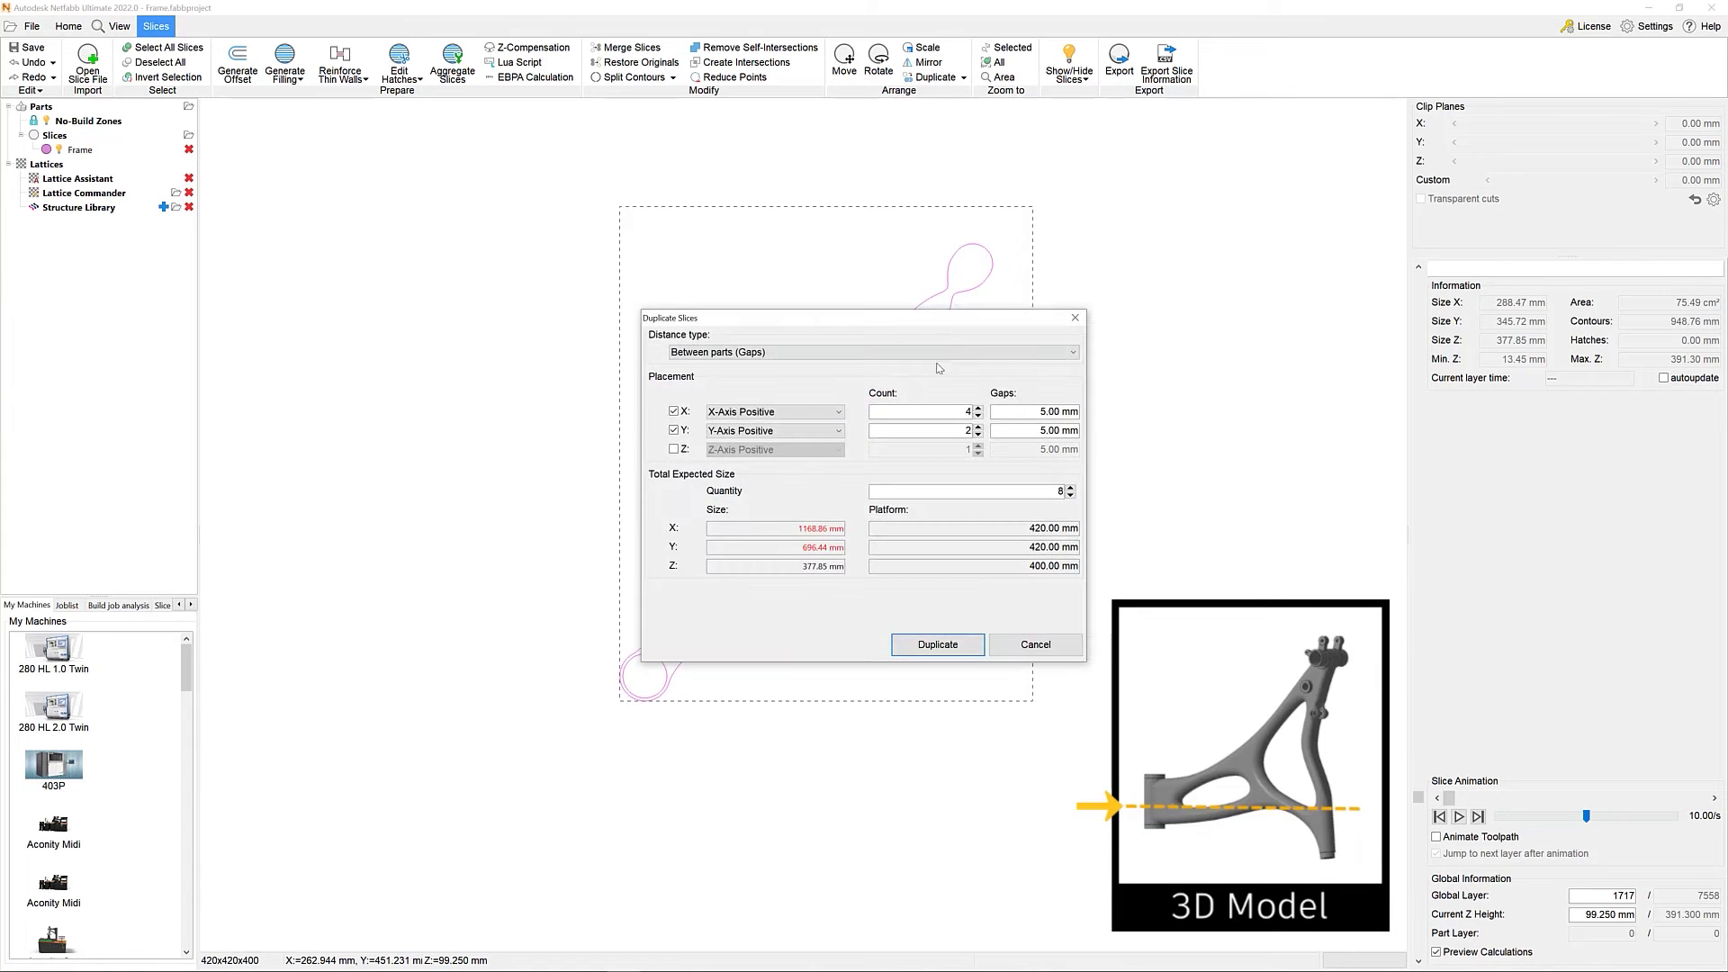
pyautogui.click(673, 430)
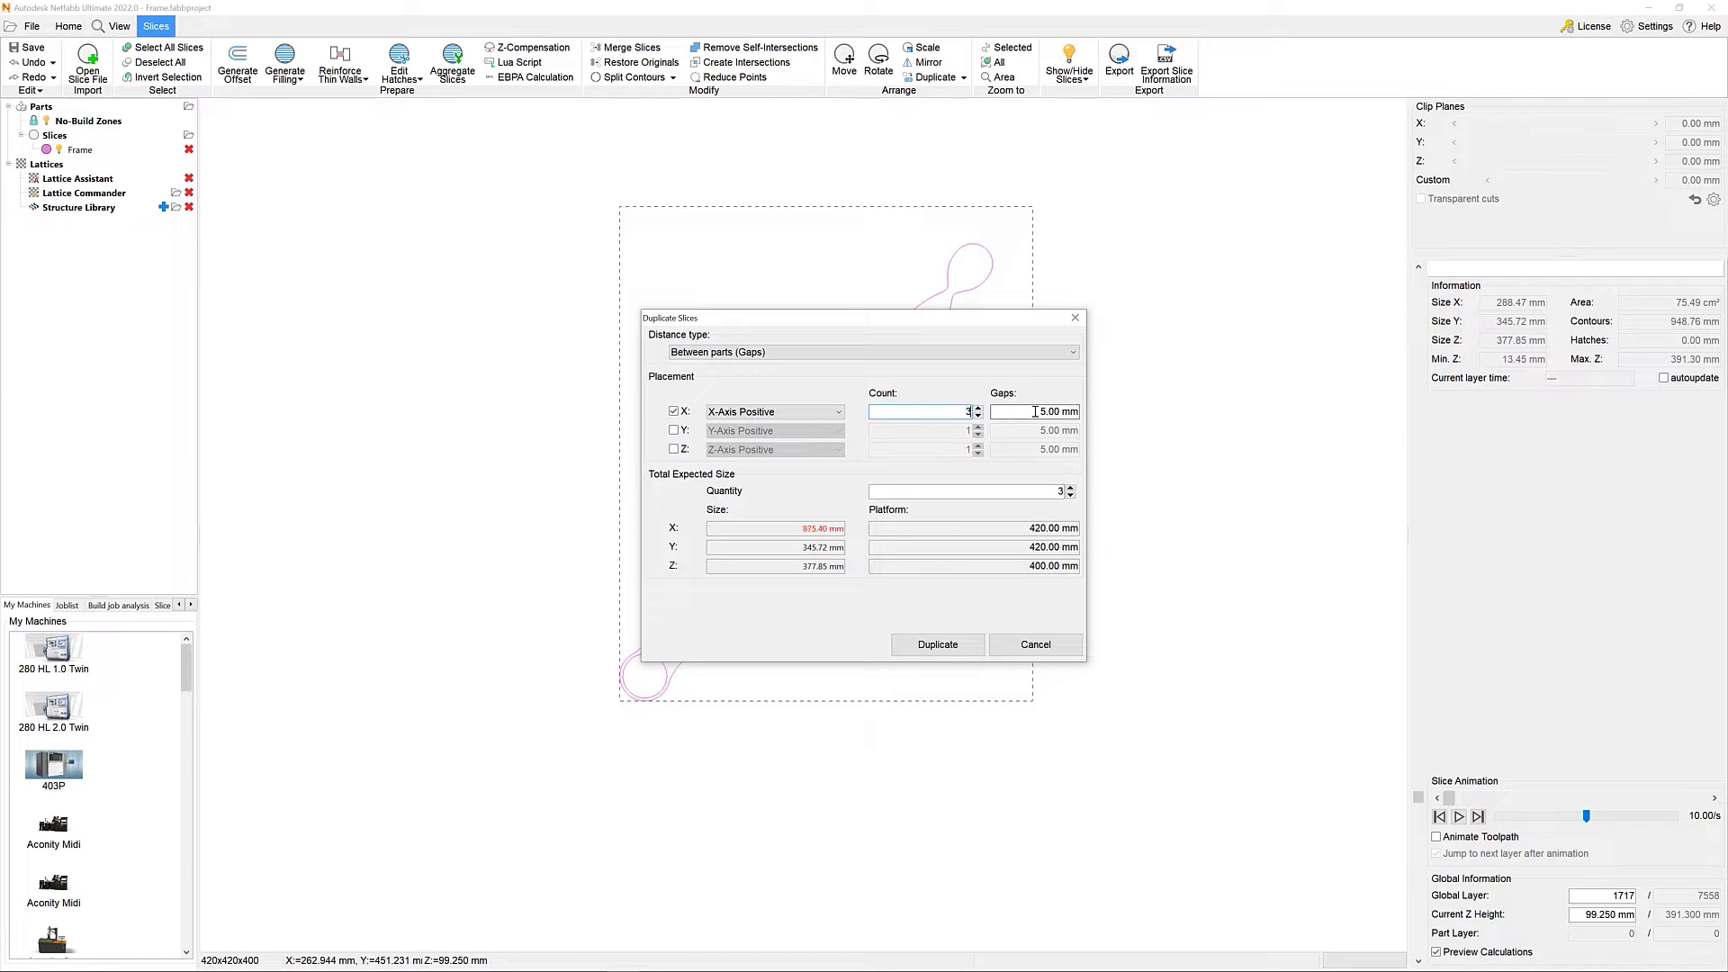
pyautogui.click(960, 647)
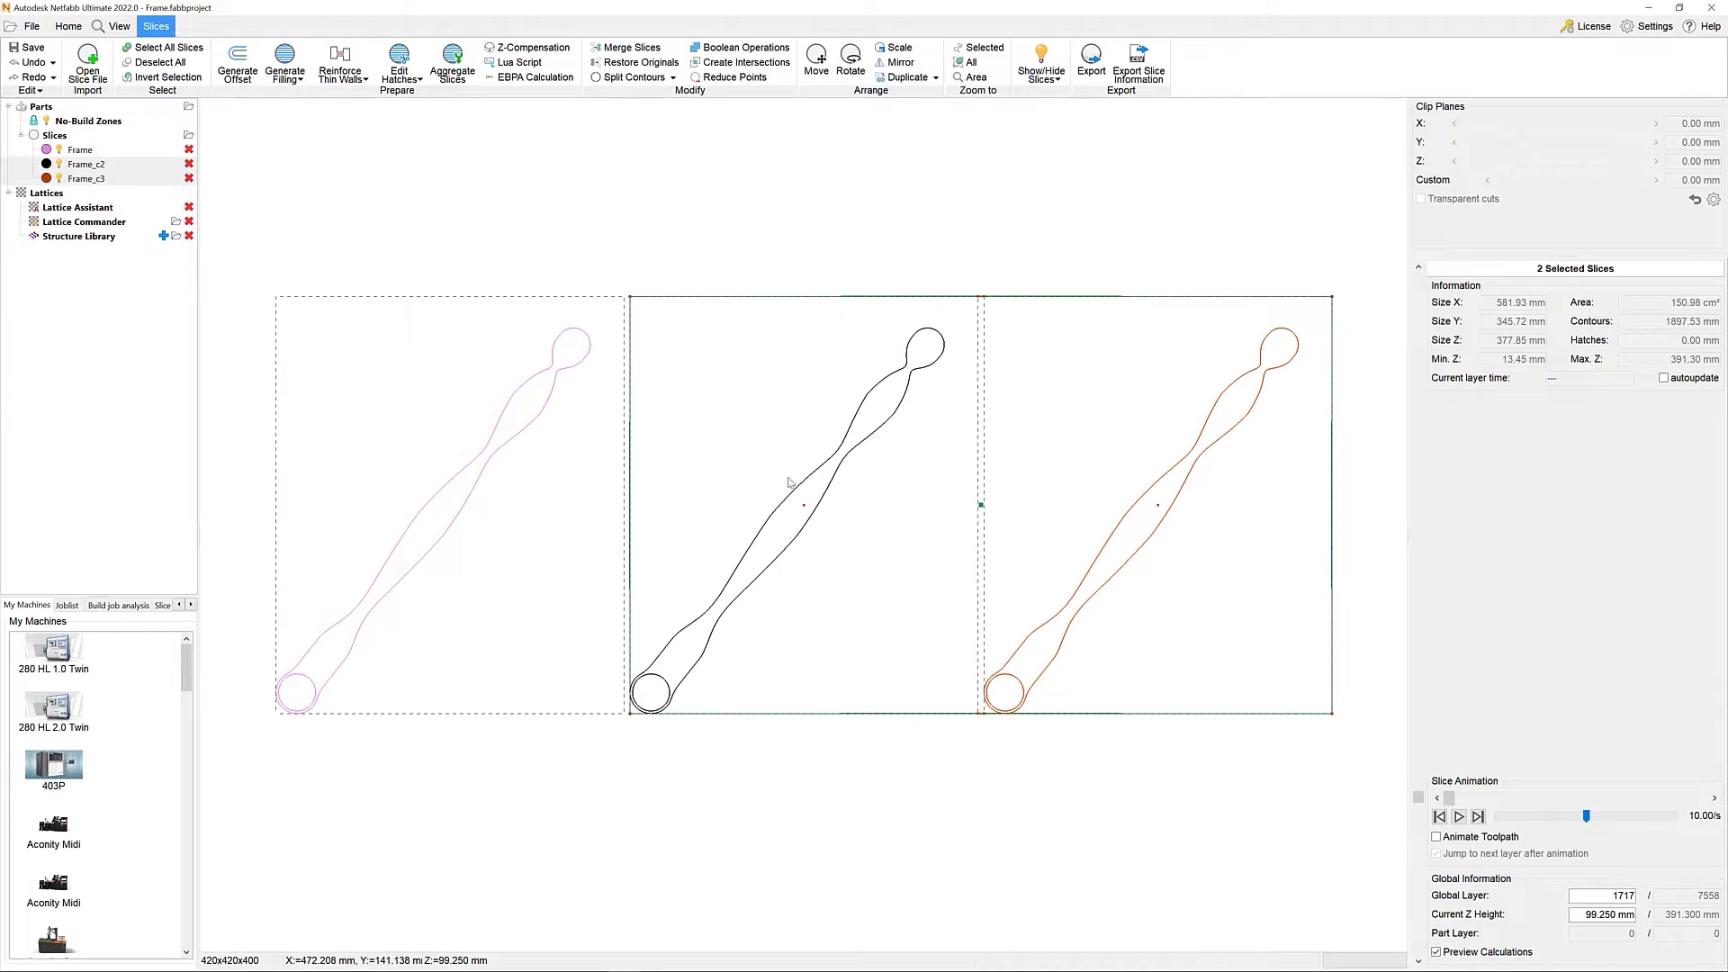
# Step: Delete the two duplicated slices Frame_c2 and Frame_c3
pyautogui.click(853, 175)
pyautogui.click(88, 165)
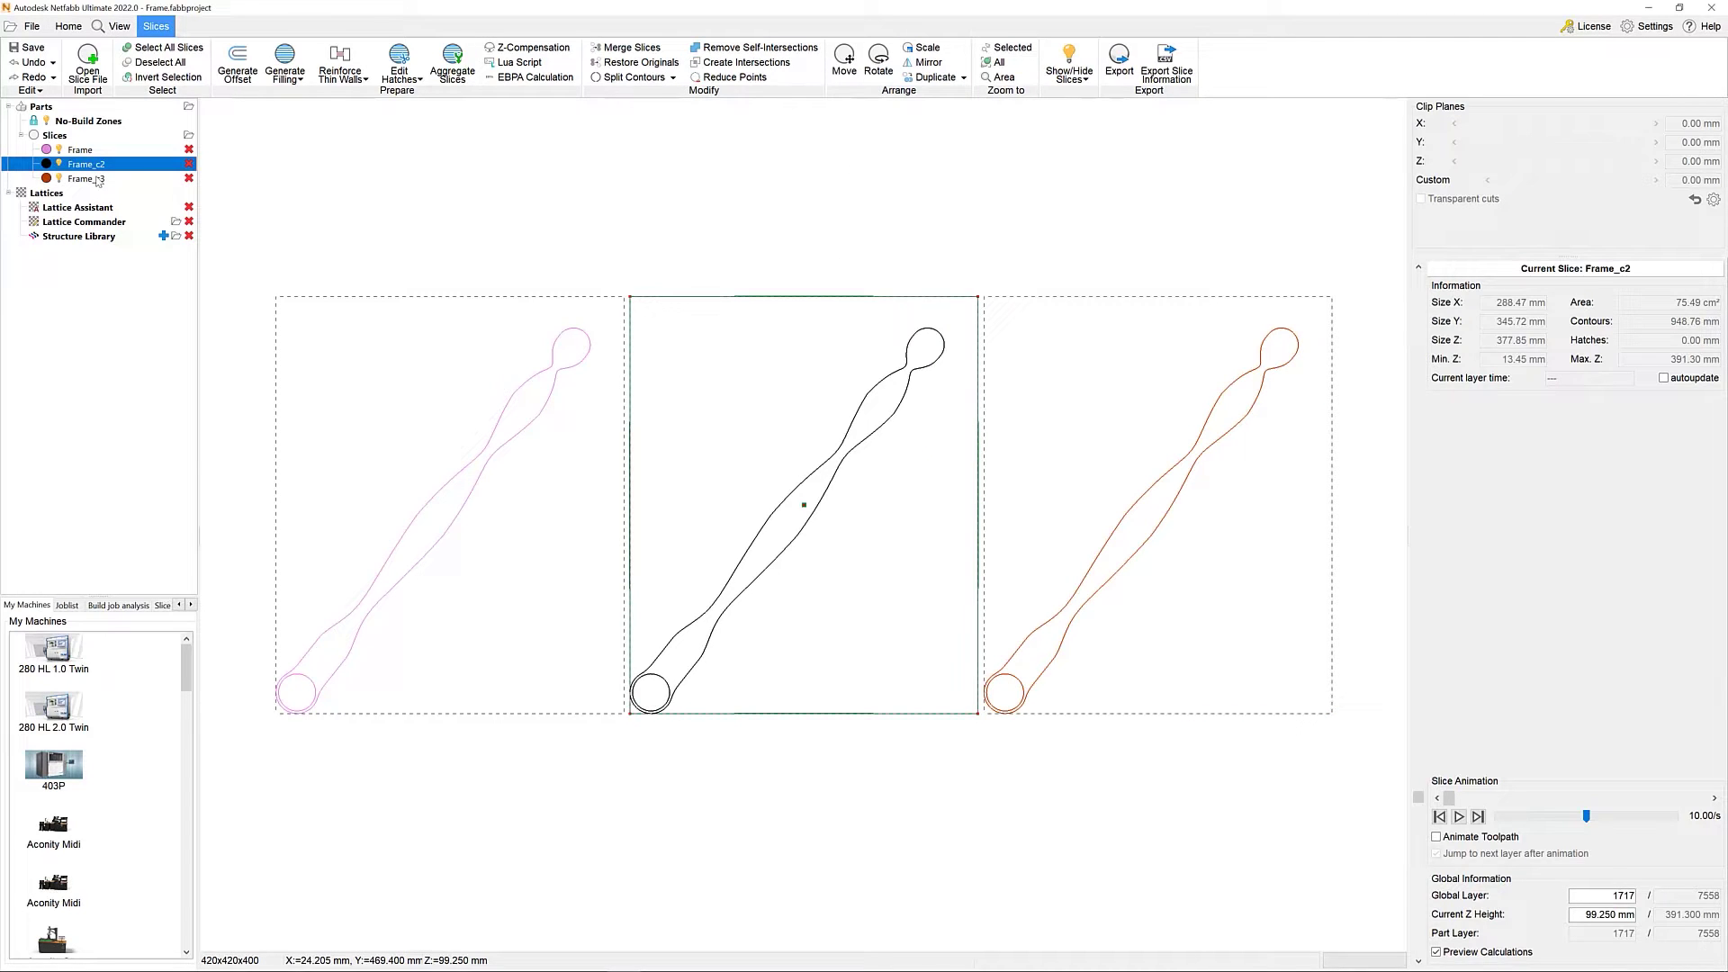
pyautogui.keyDown('ctrl'); pyautogui.click(85, 179); pyautogui.keyUp('ctrl')
pyautogui.press('Delete')
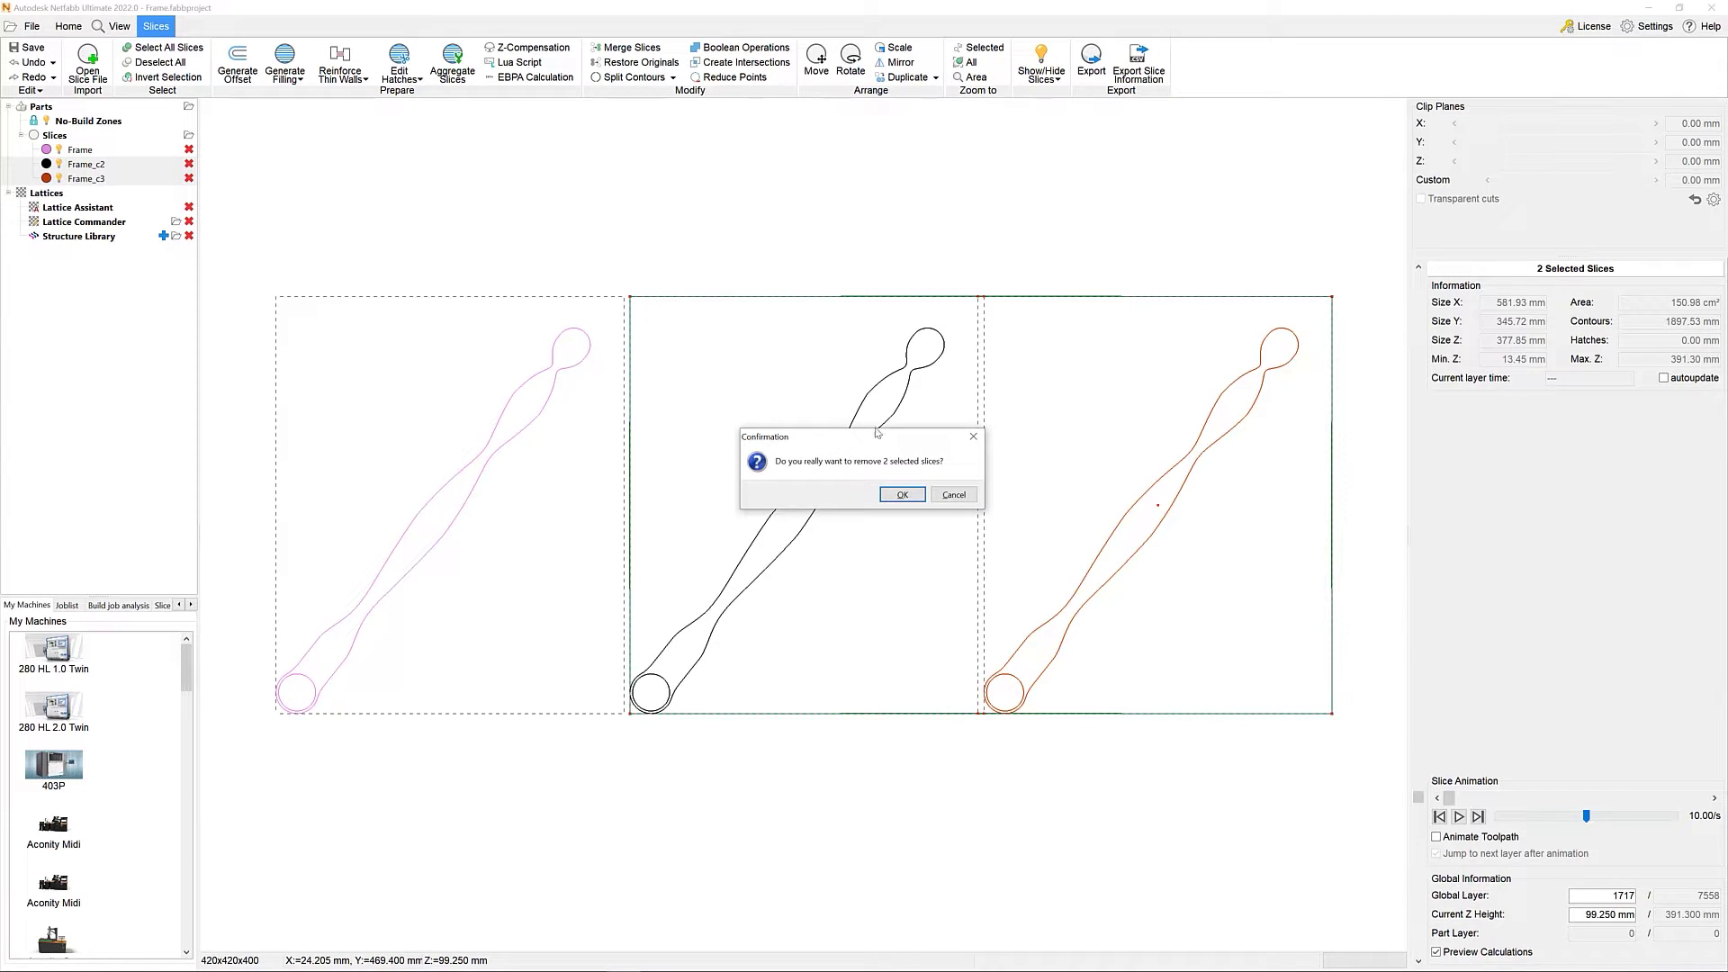
pyautogui.click(902, 494)
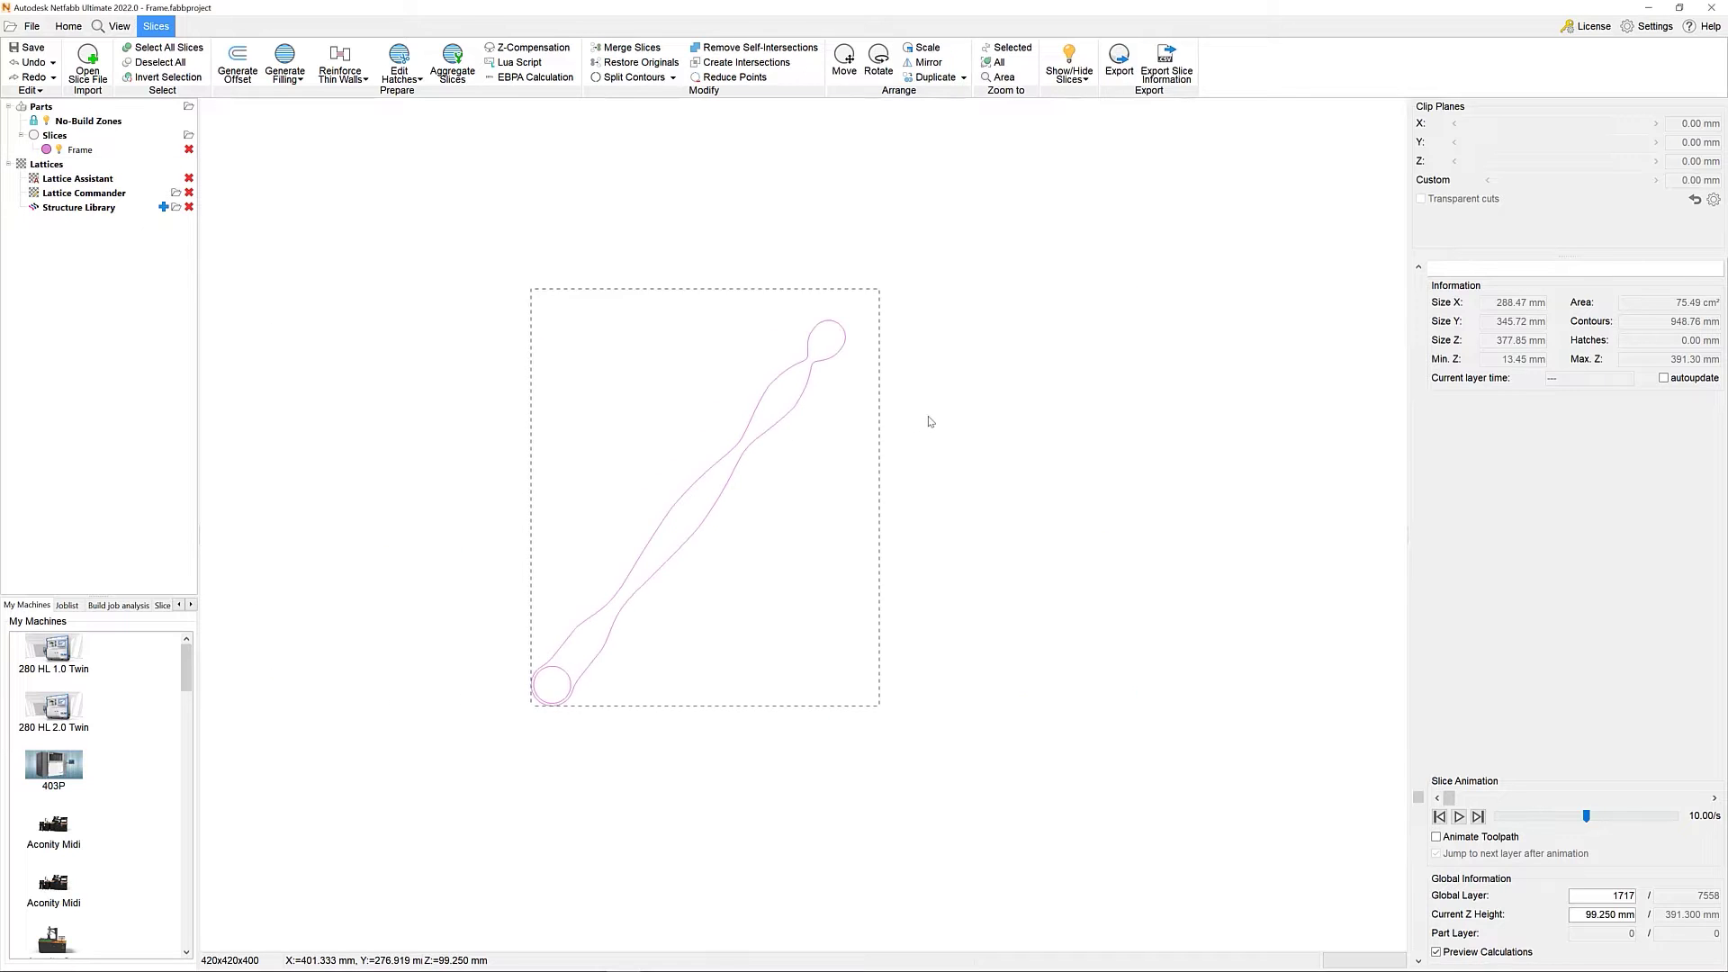
# Step: Generate an offset of the Frame slice with the Beam Compensation preset, offset 0.11 and roundness 10°, keeping the original slice
pyautogui.scroll(4, 644, 514)
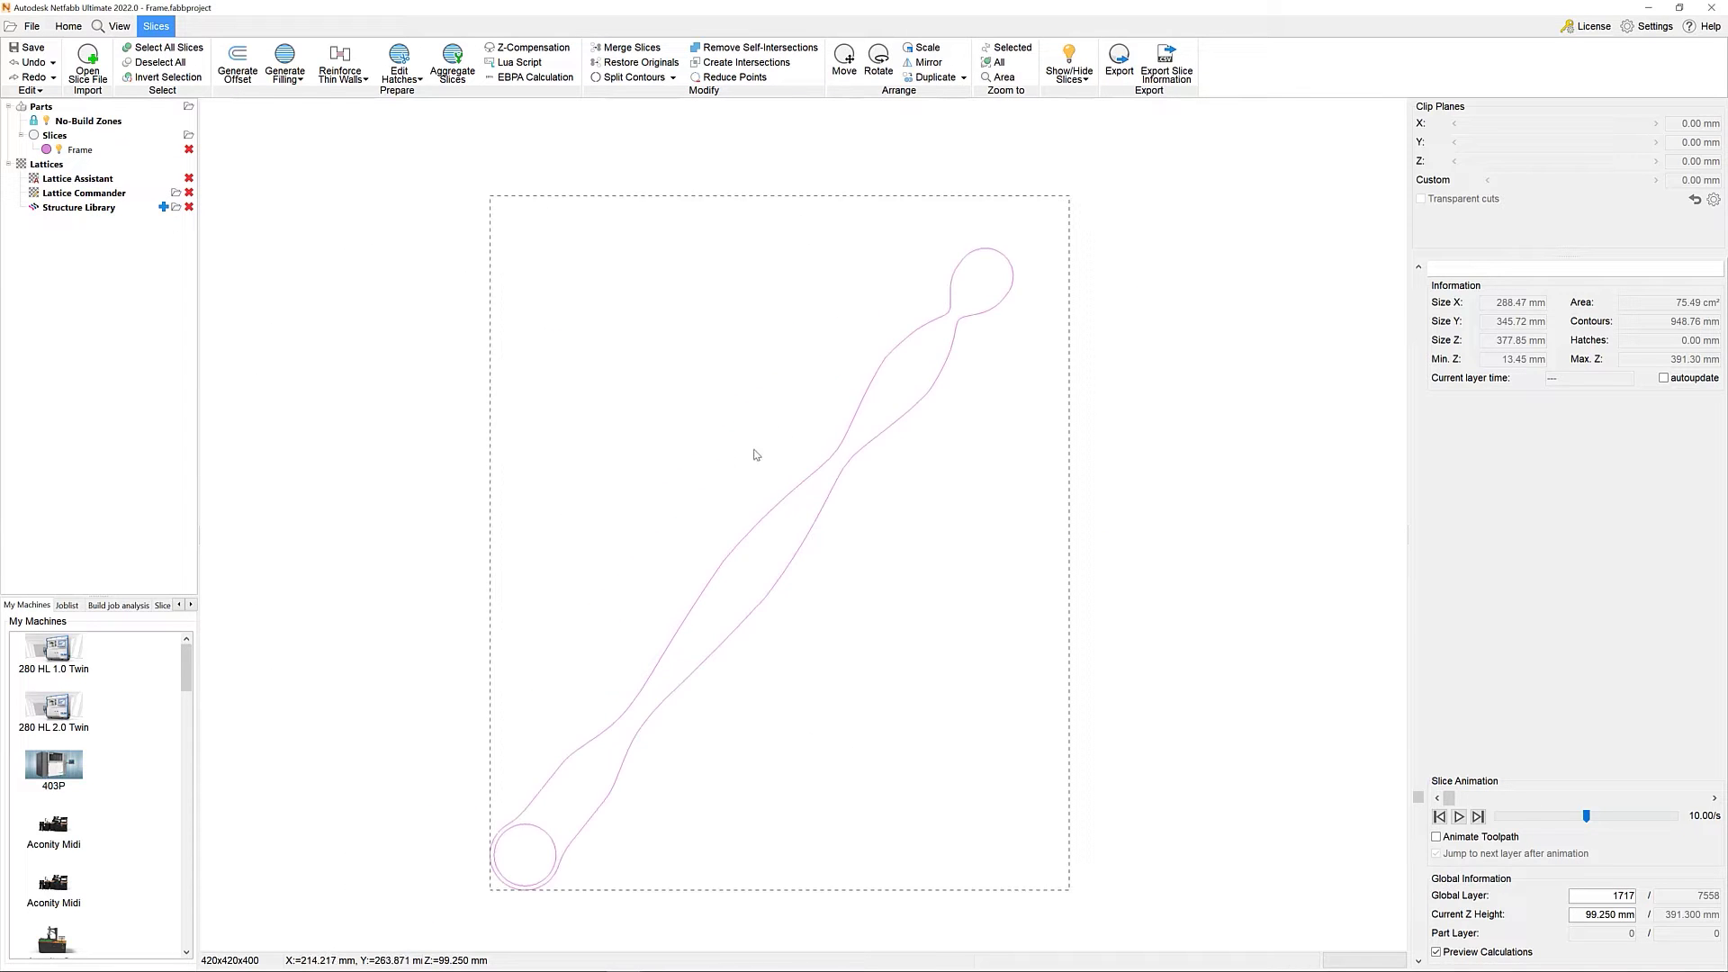
pyautogui.scroll(-4, 727, 488)
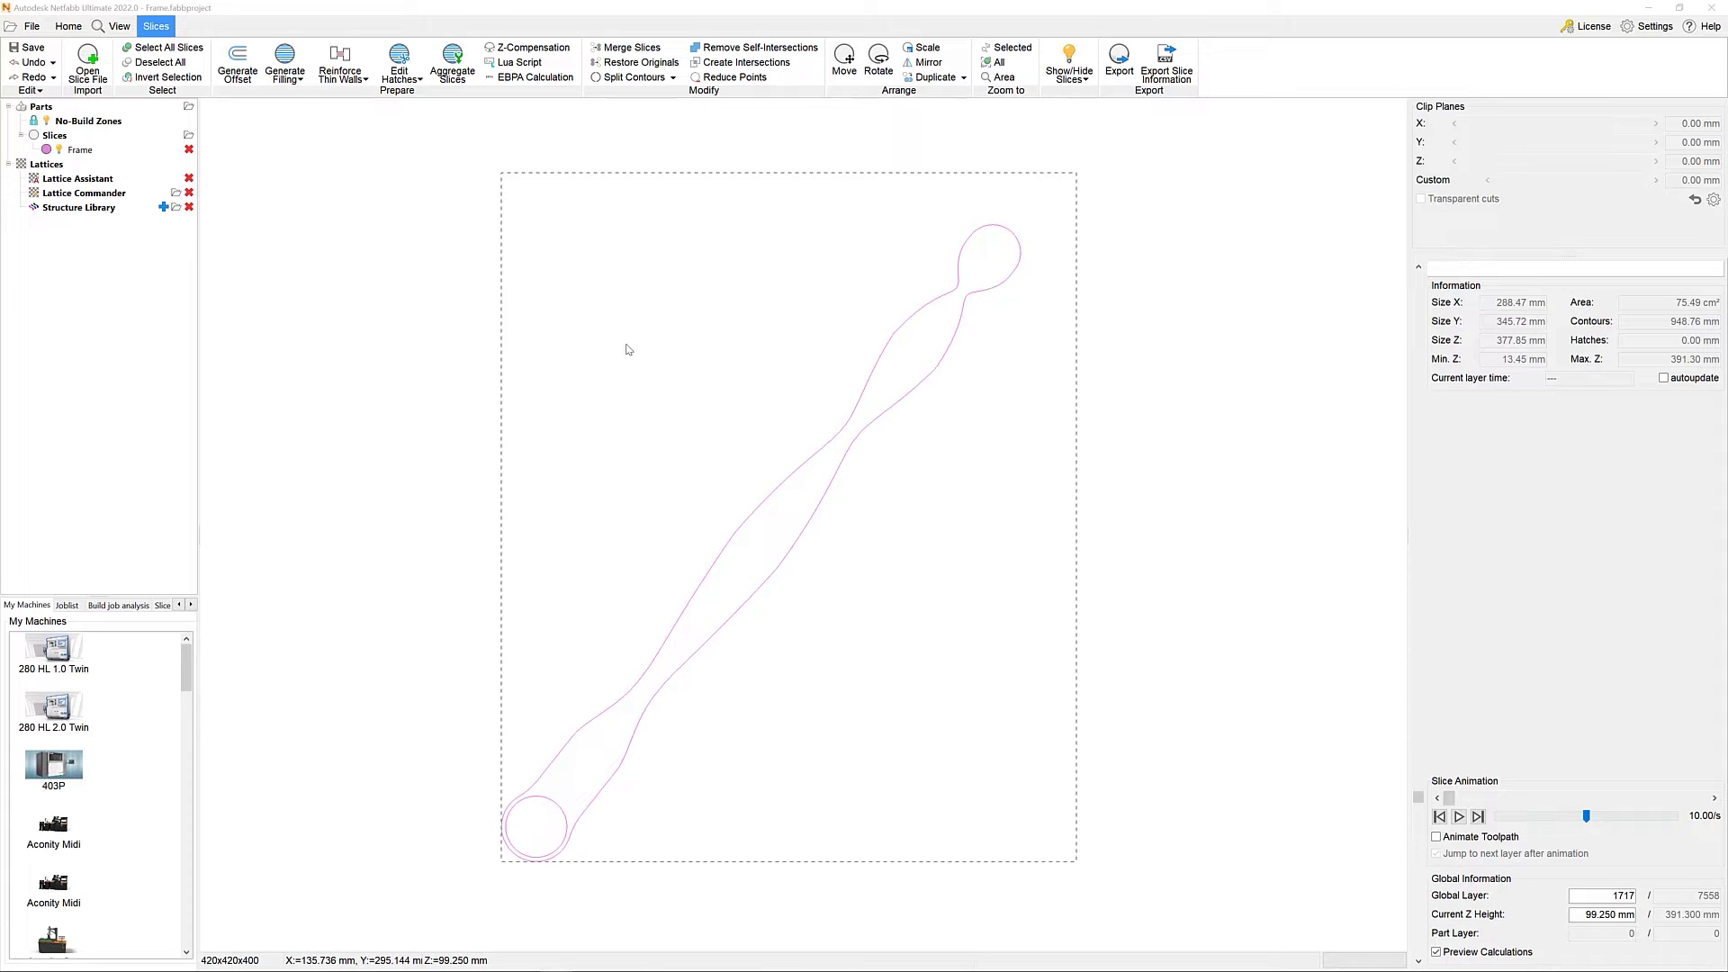
pyautogui.click(237, 70)
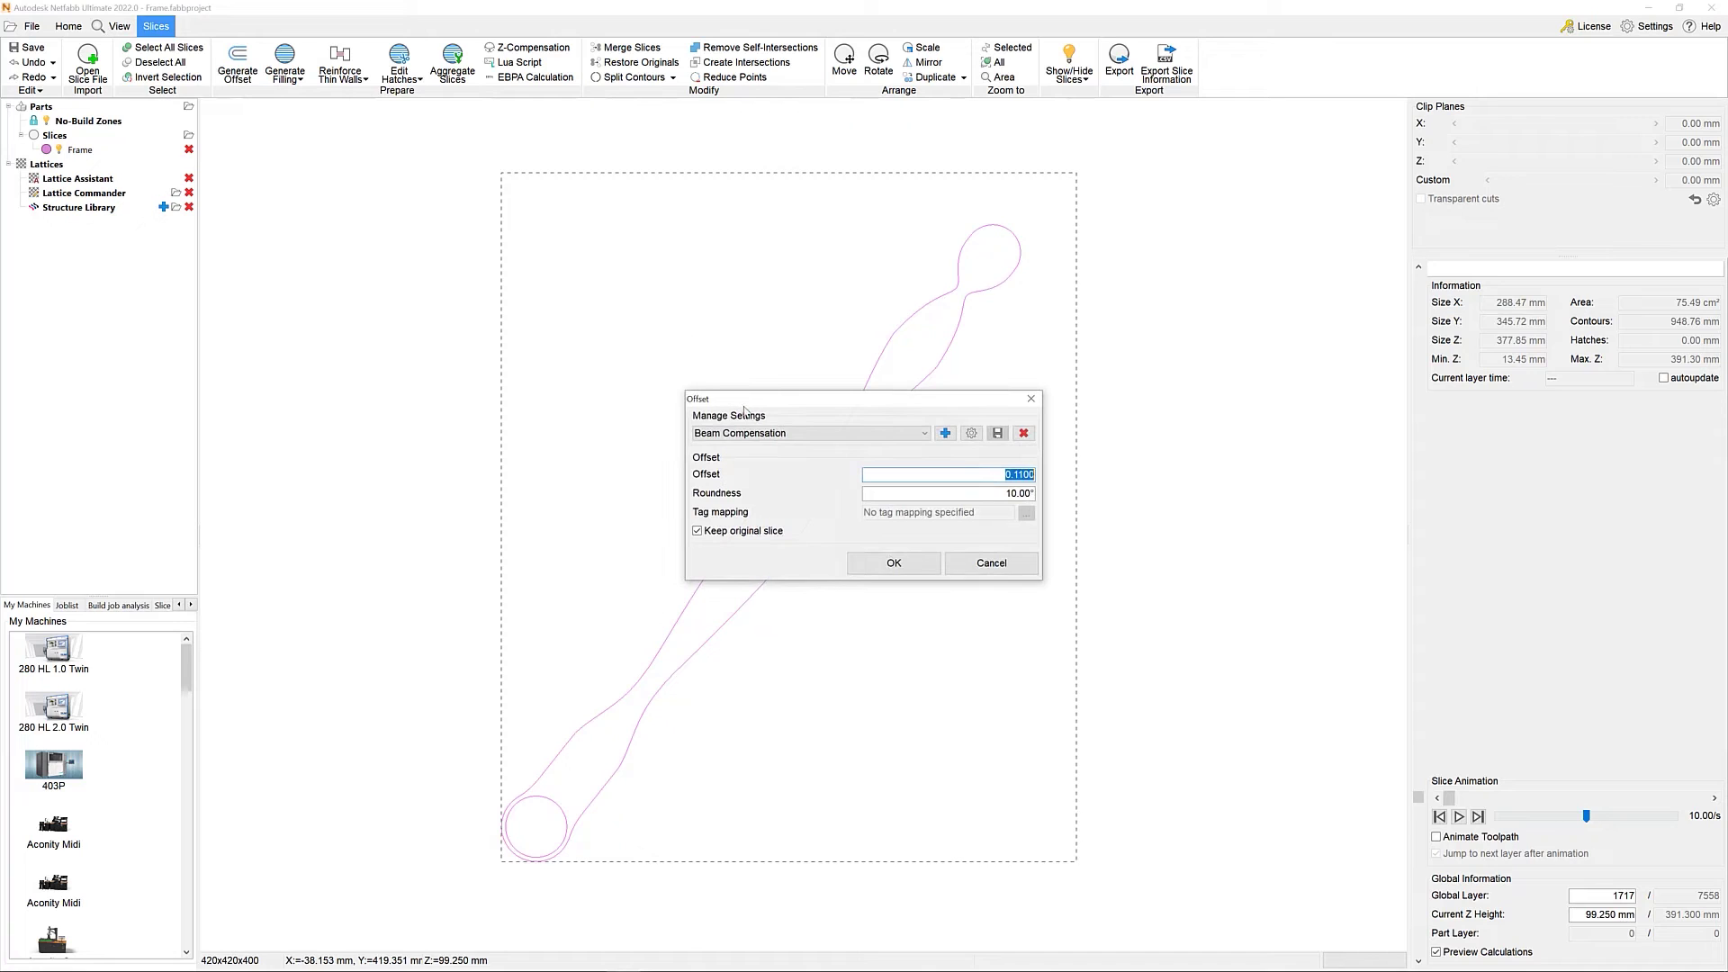
pyautogui.click(752, 432)
pyautogui.click(749, 457)
pyautogui.click(894, 563)
# Step: Change the display colour of the Frame (Inner offset) slice to green
pyautogui.moveTo(646, 724); pyautogui.dragTo(767, 504, button='middle')
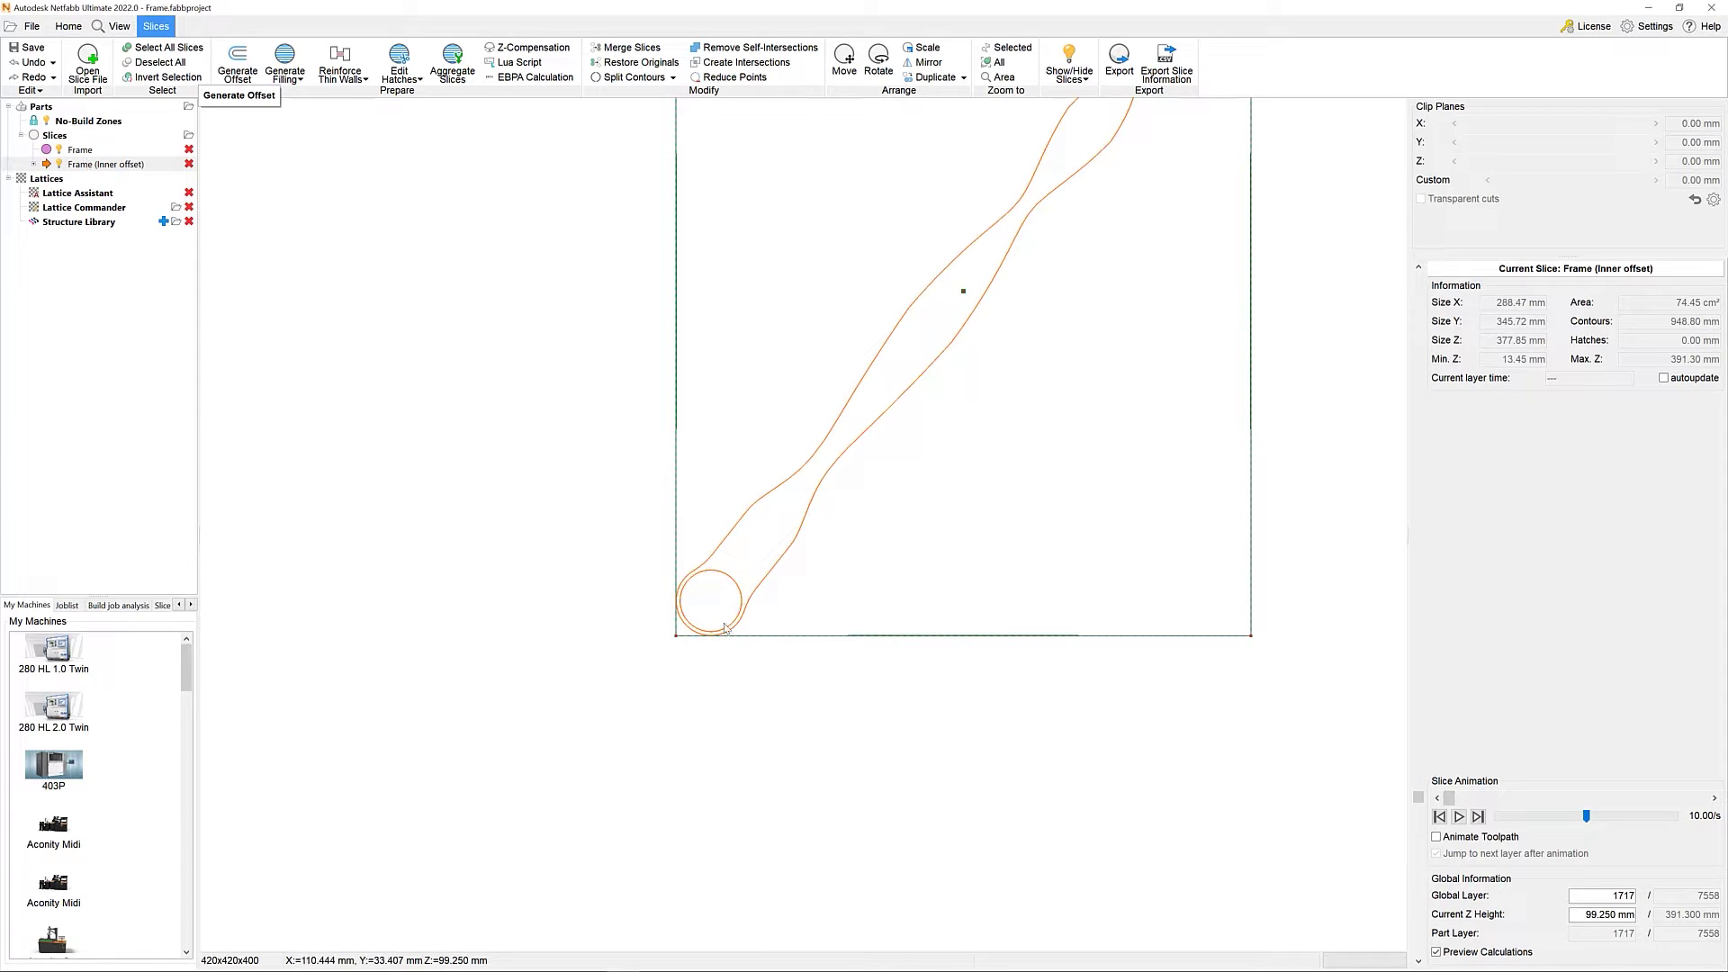
pyautogui.scroll(5, 802, 352)
pyautogui.scroll(3, 679, 767)
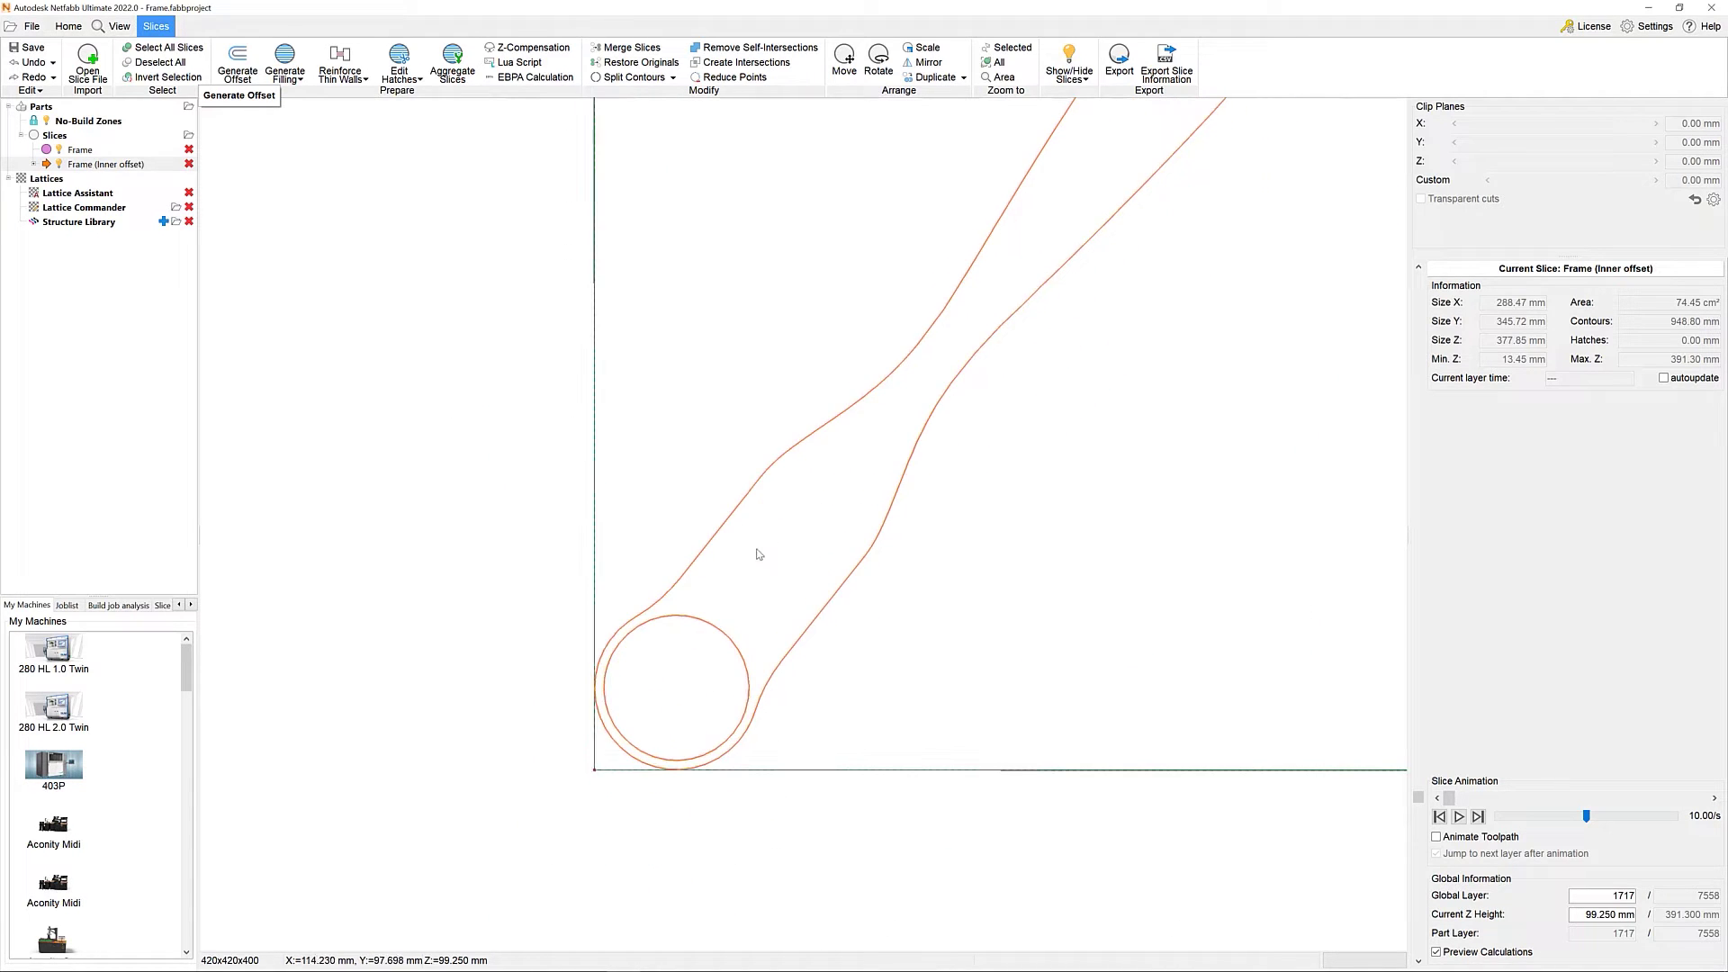
pyautogui.scroll(5, 640, 705)
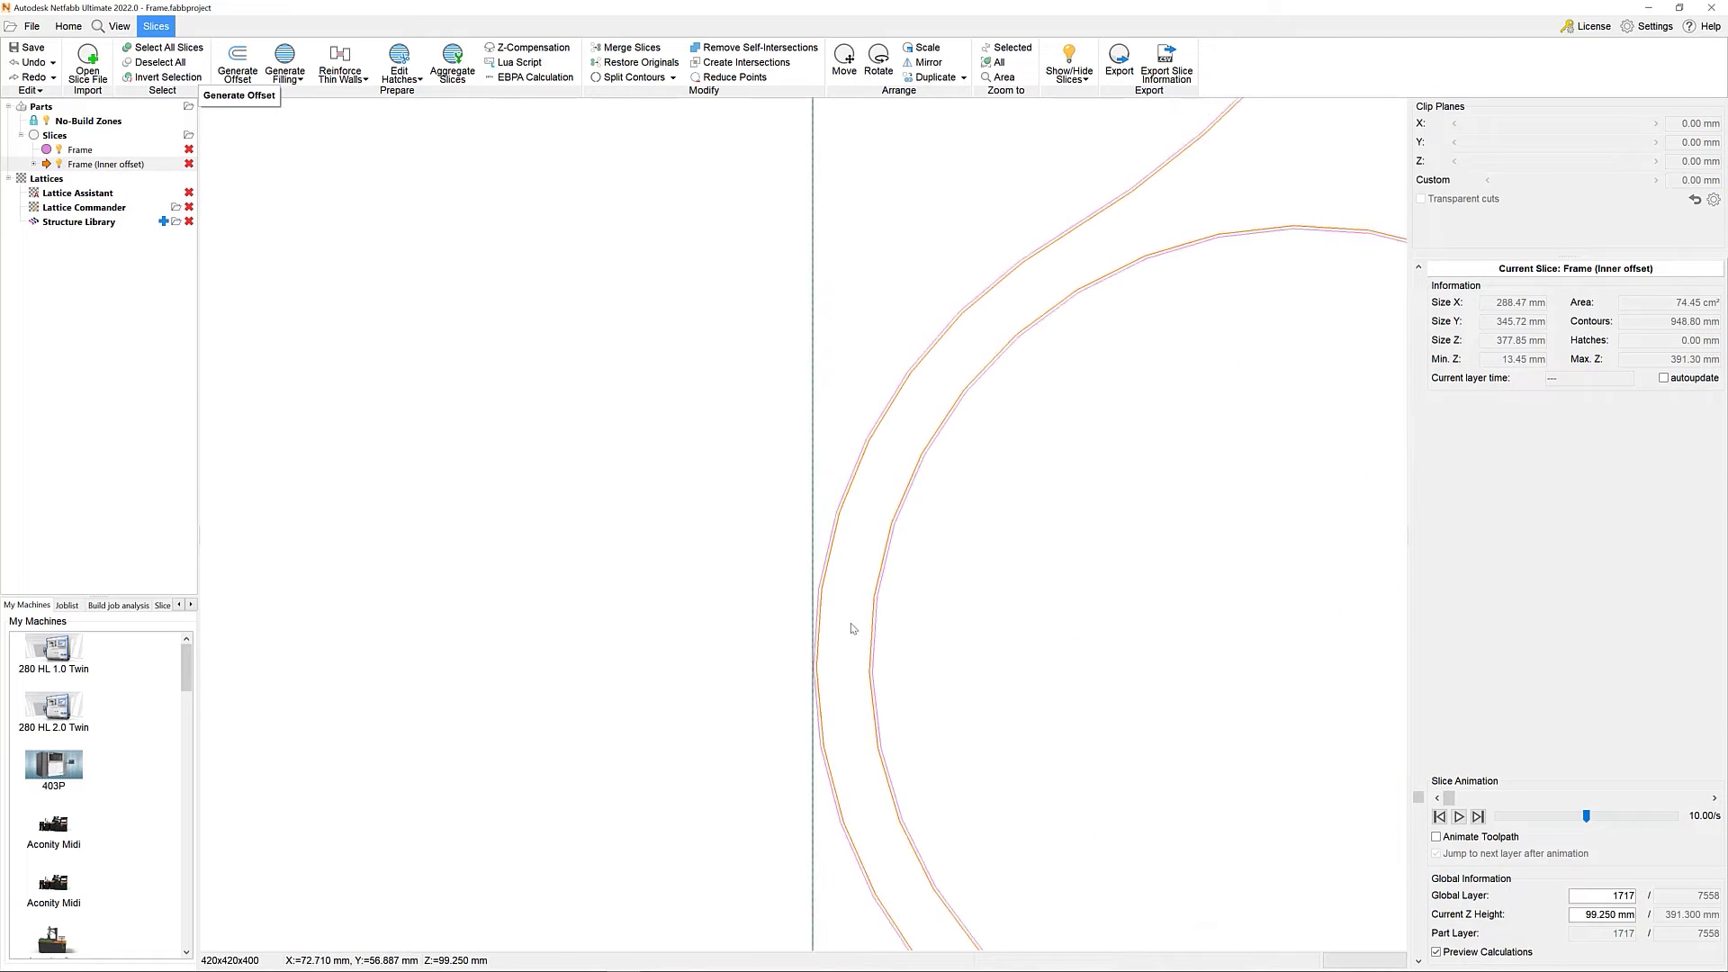
pyautogui.scroll(5, 851, 774)
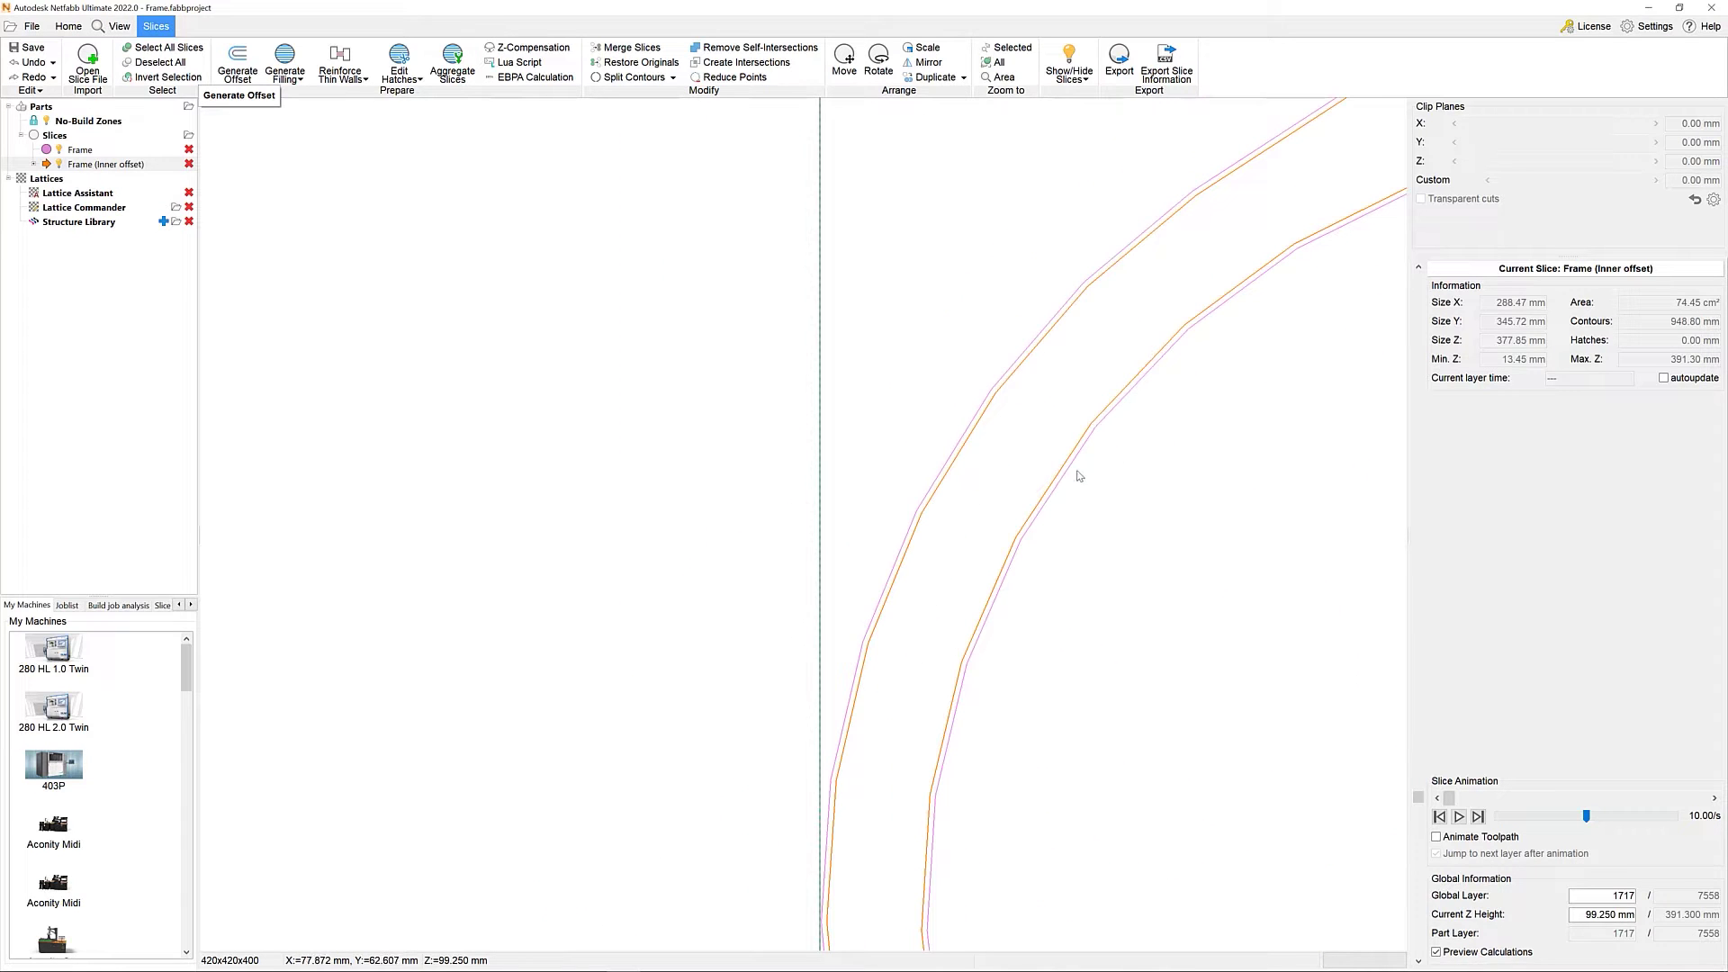
pyautogui.click(48, 168)
pyautogui.rightClick(48, 167)
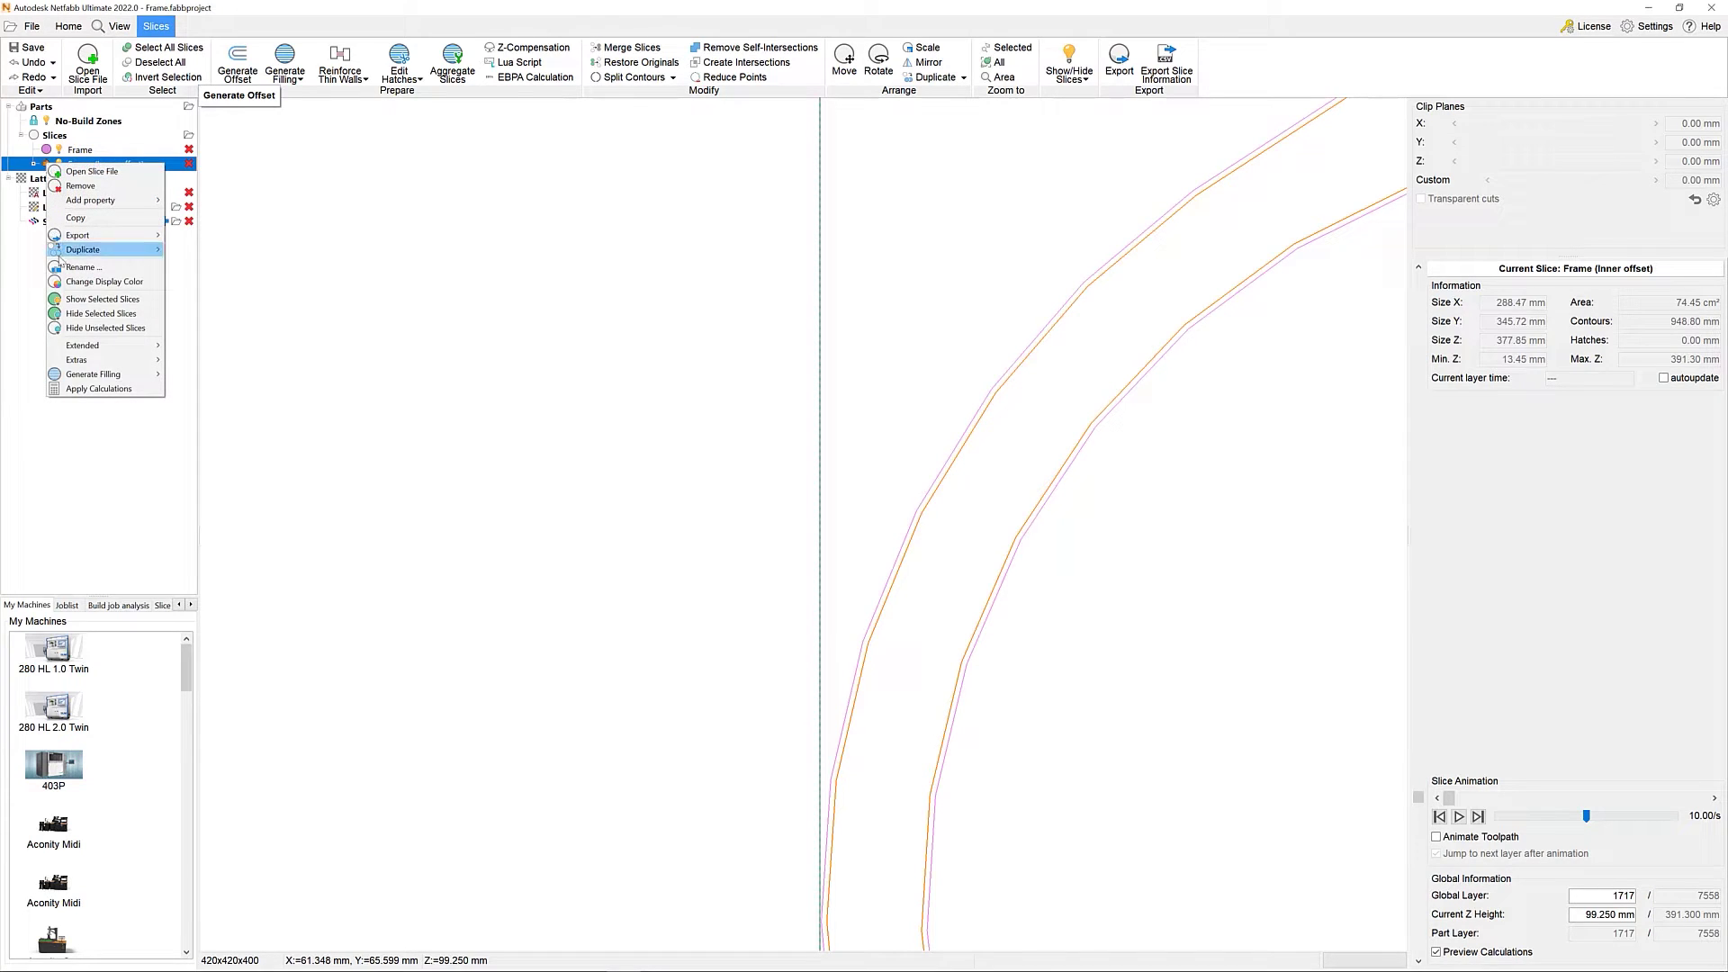
pyautogui.click(103, 282)
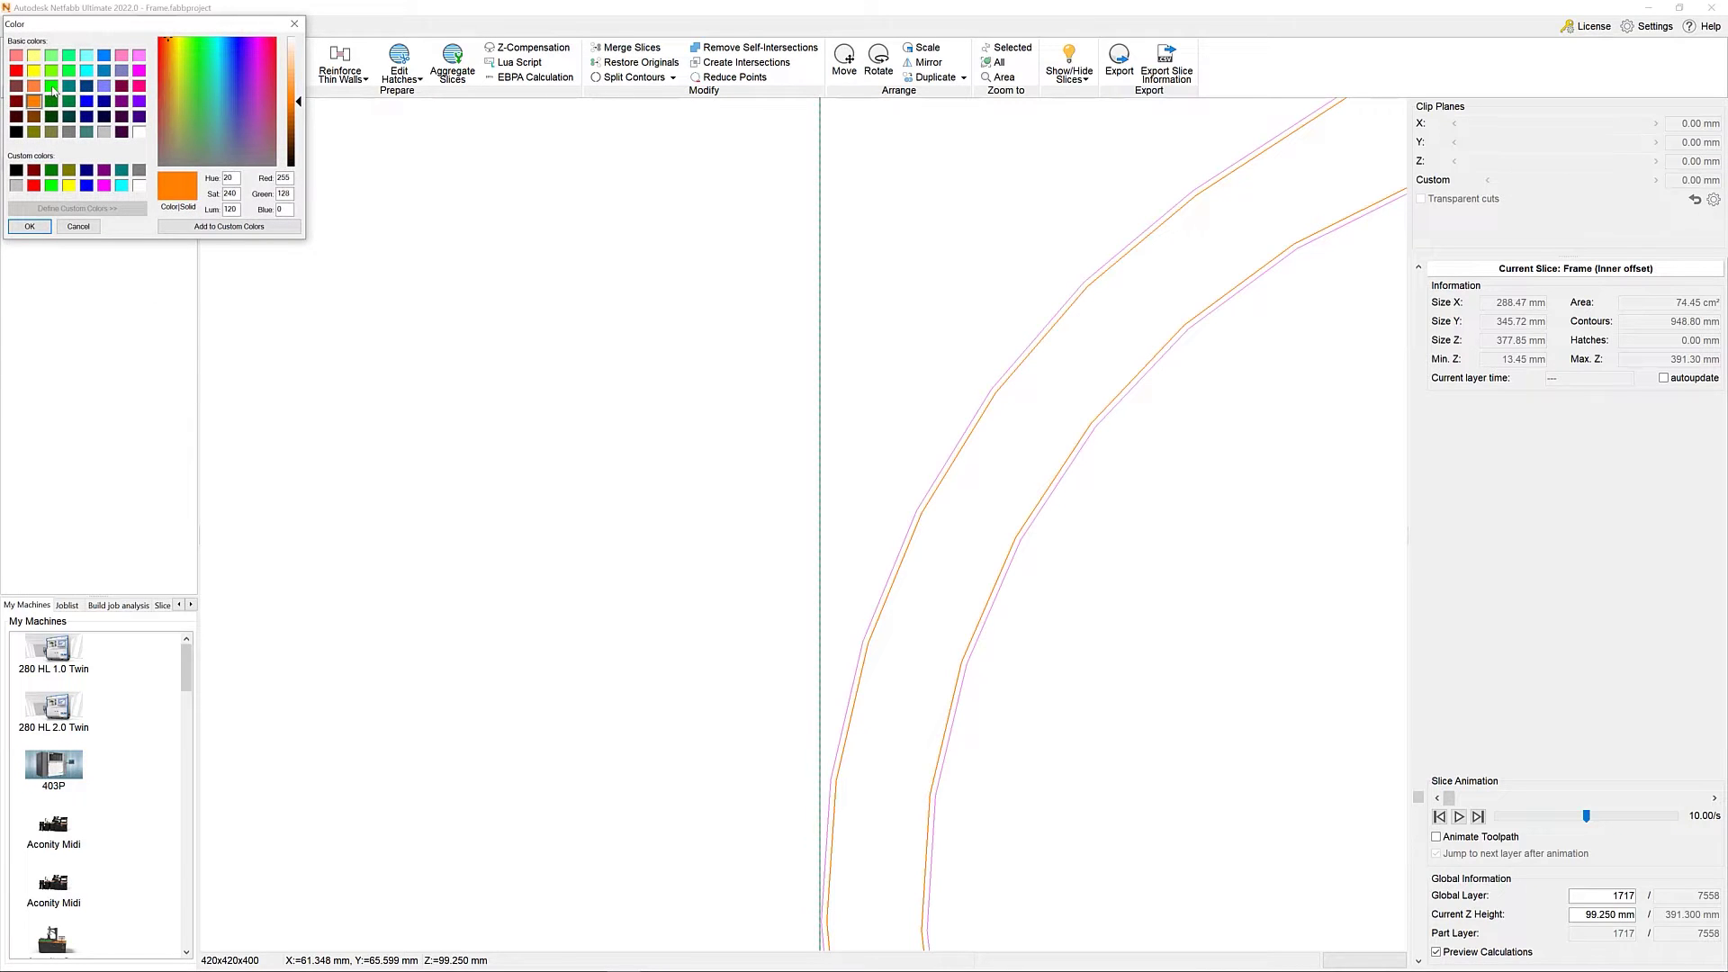
pyautogui.click(30, 226)
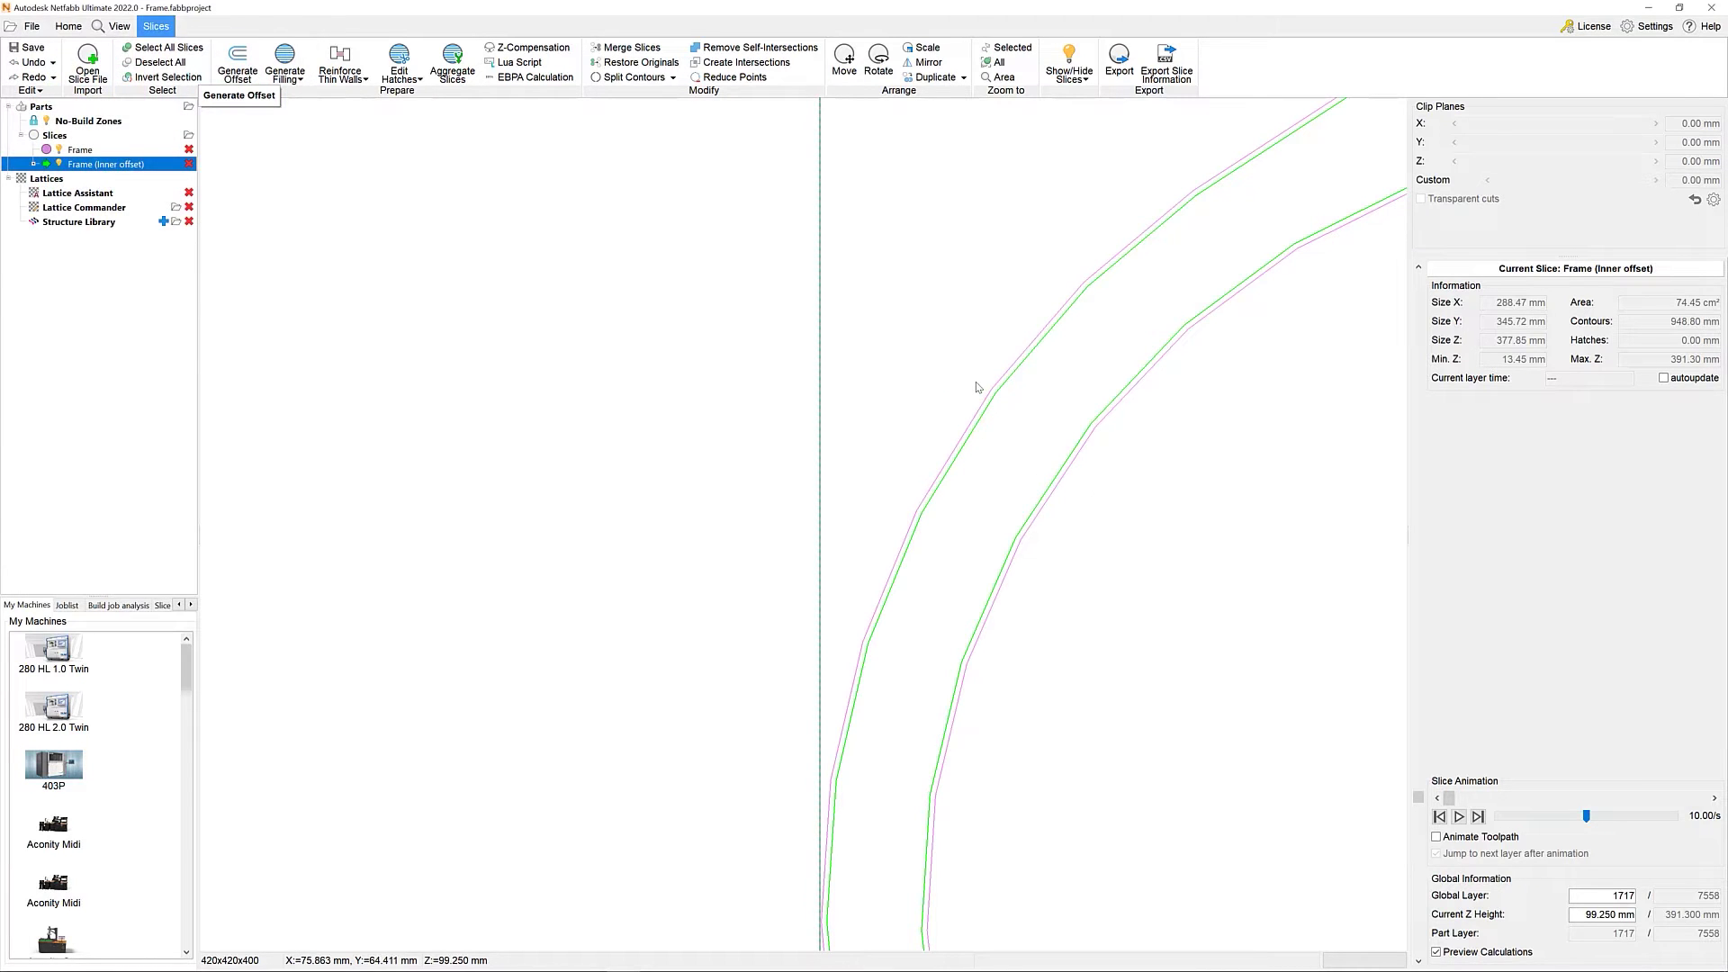
# Step: Rename the green inner offset slice as Contour and deselect it
pyautogui.click(104, 168)
pyautogui.rightClick(104, 168)
pyautogui.click(141, 267)
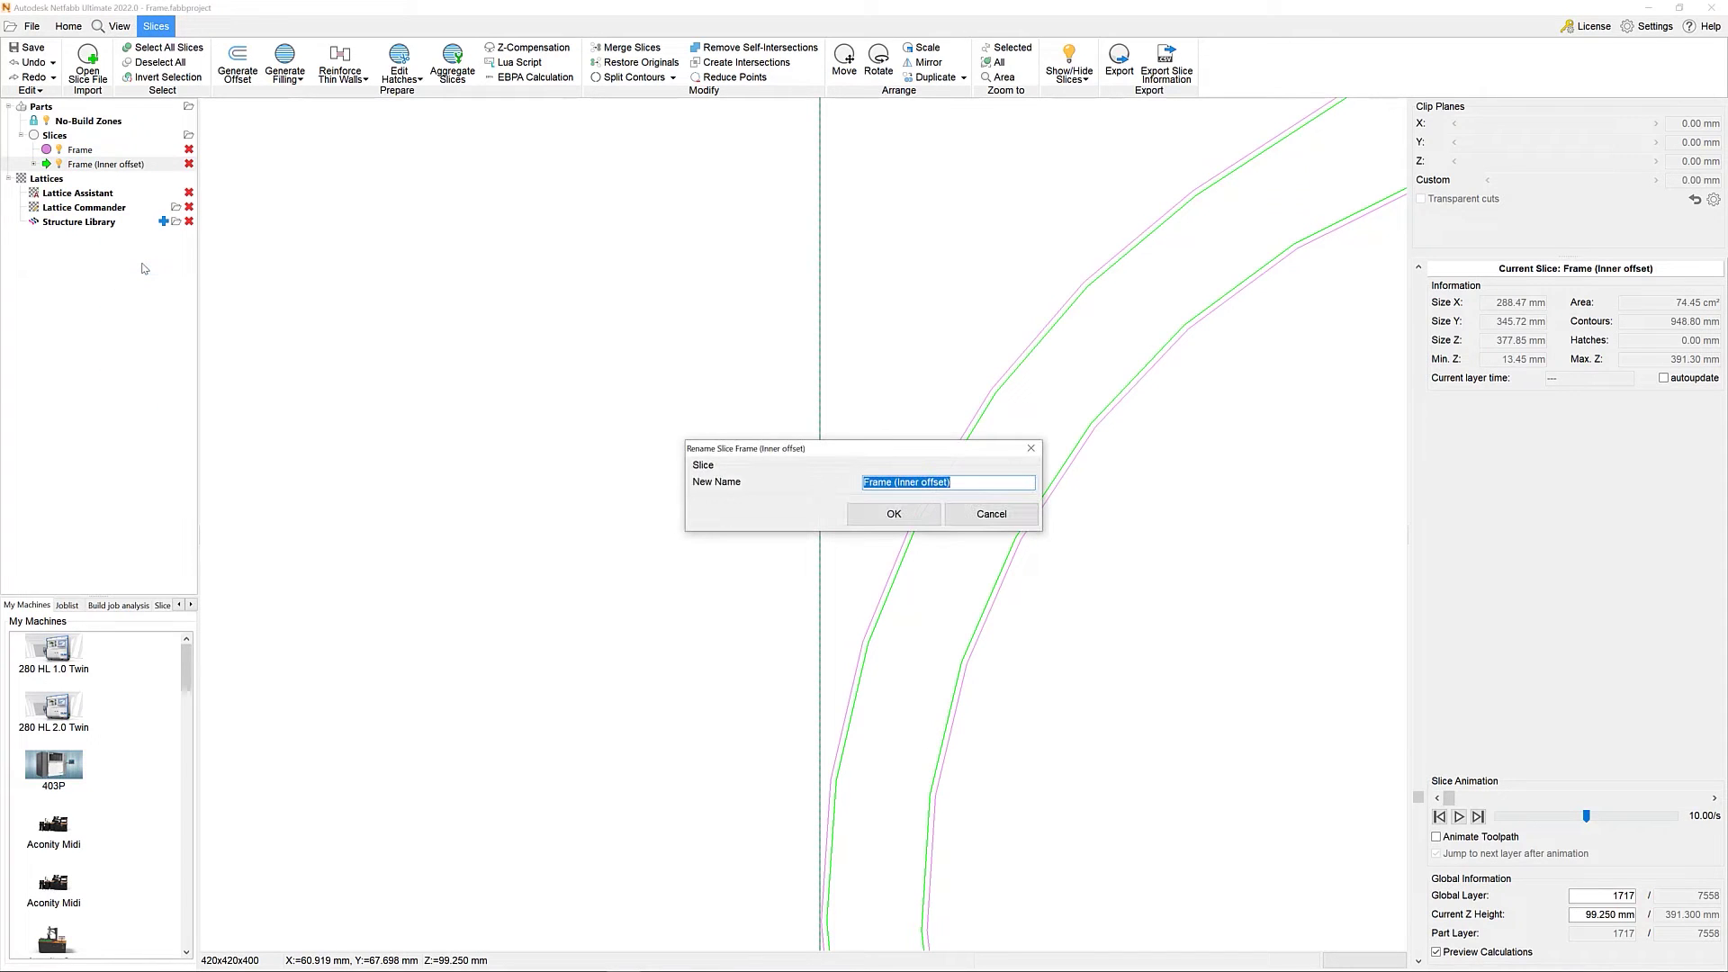
pyautogui.write('Contour')
pyautogui.press('Return')
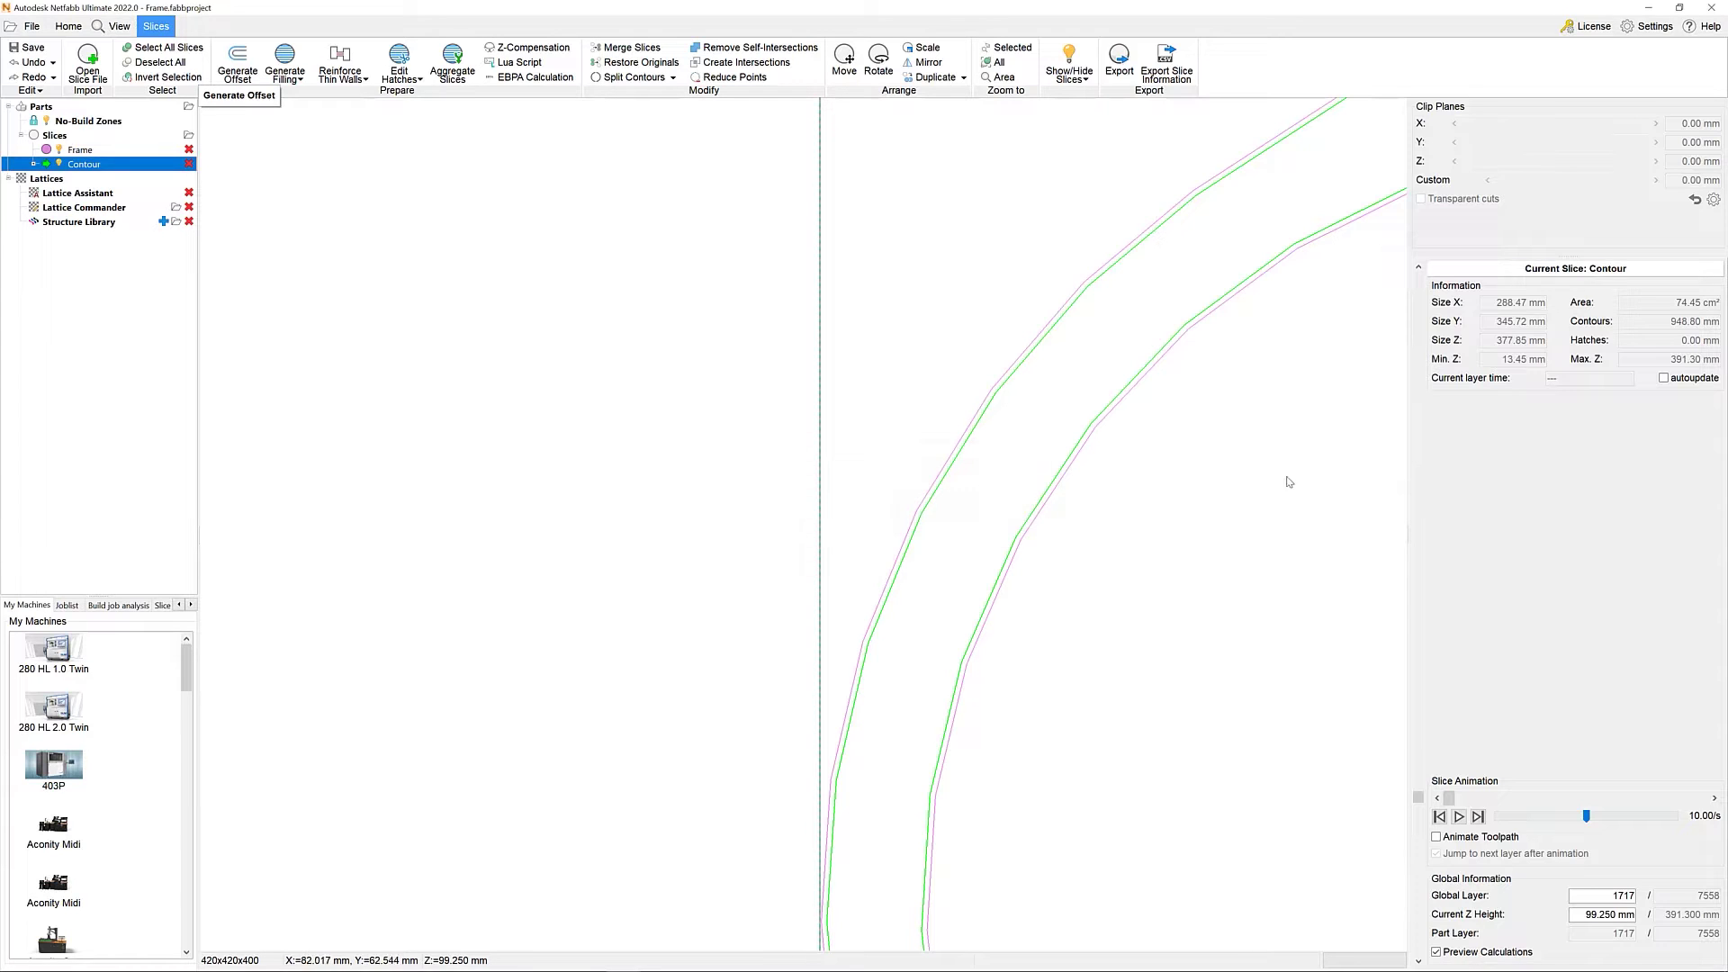
pyautogui.click(1030, 389)
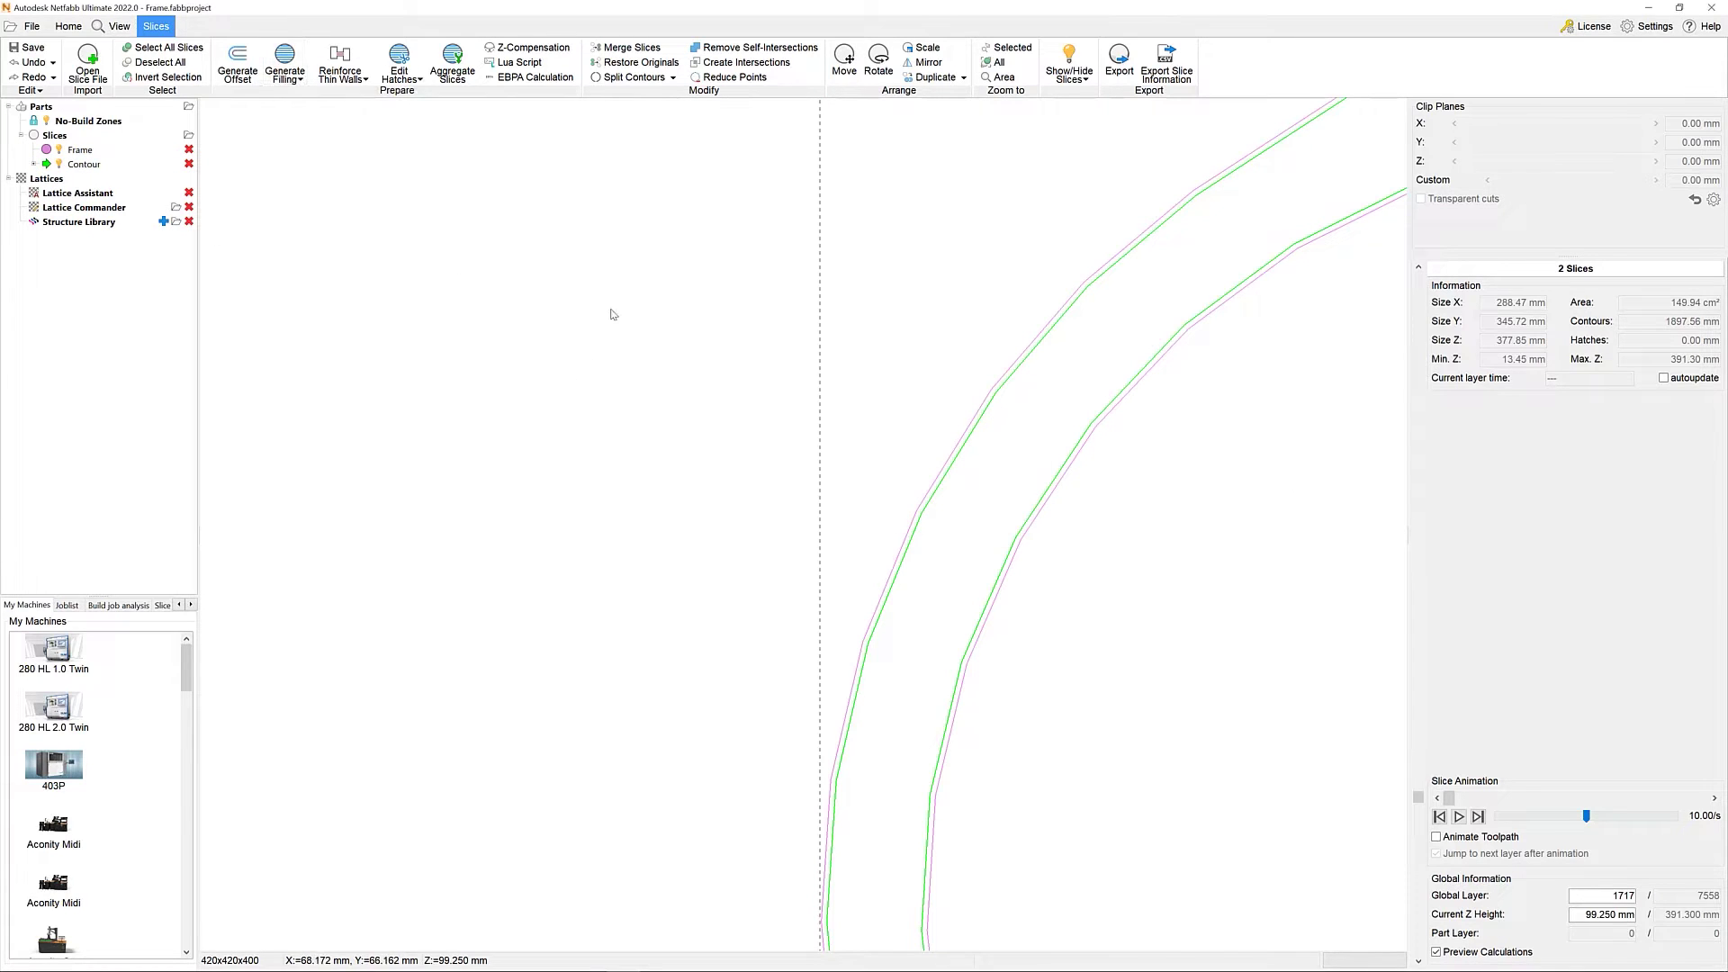
# Step: Generate another offset from the original Frame slice with offset 0.13 and roundness 10°, keeping the original slice
pyautogui.click(80, 150)
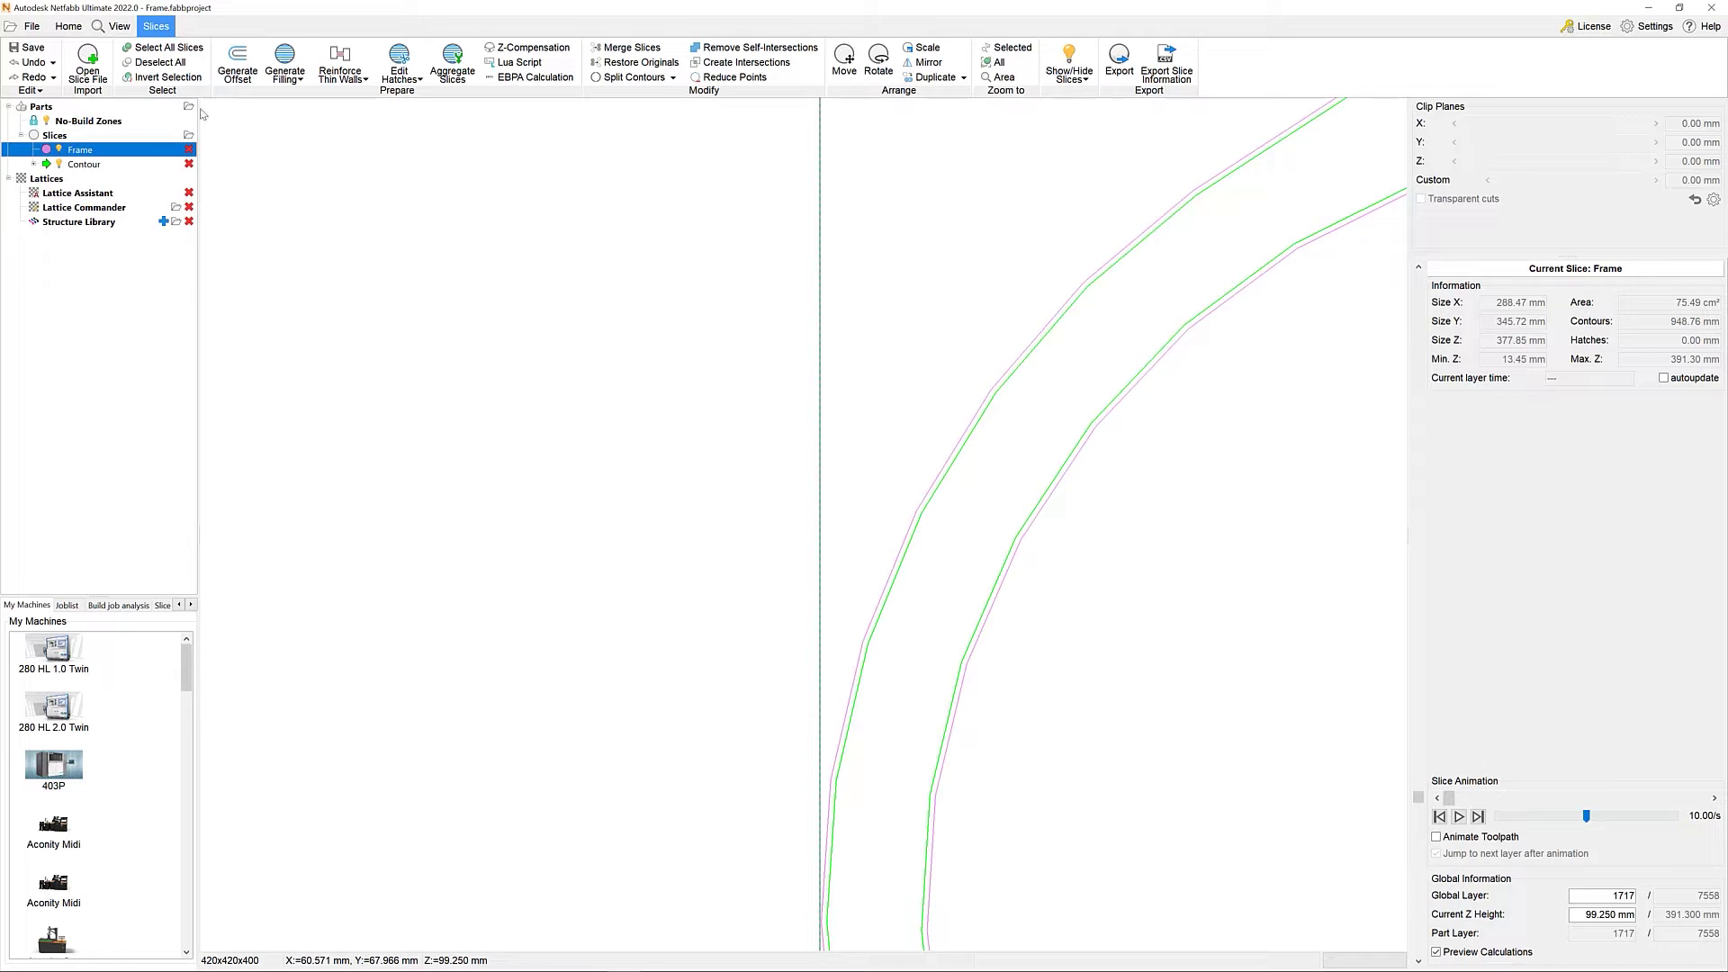
pyautogui.click(236, 71)
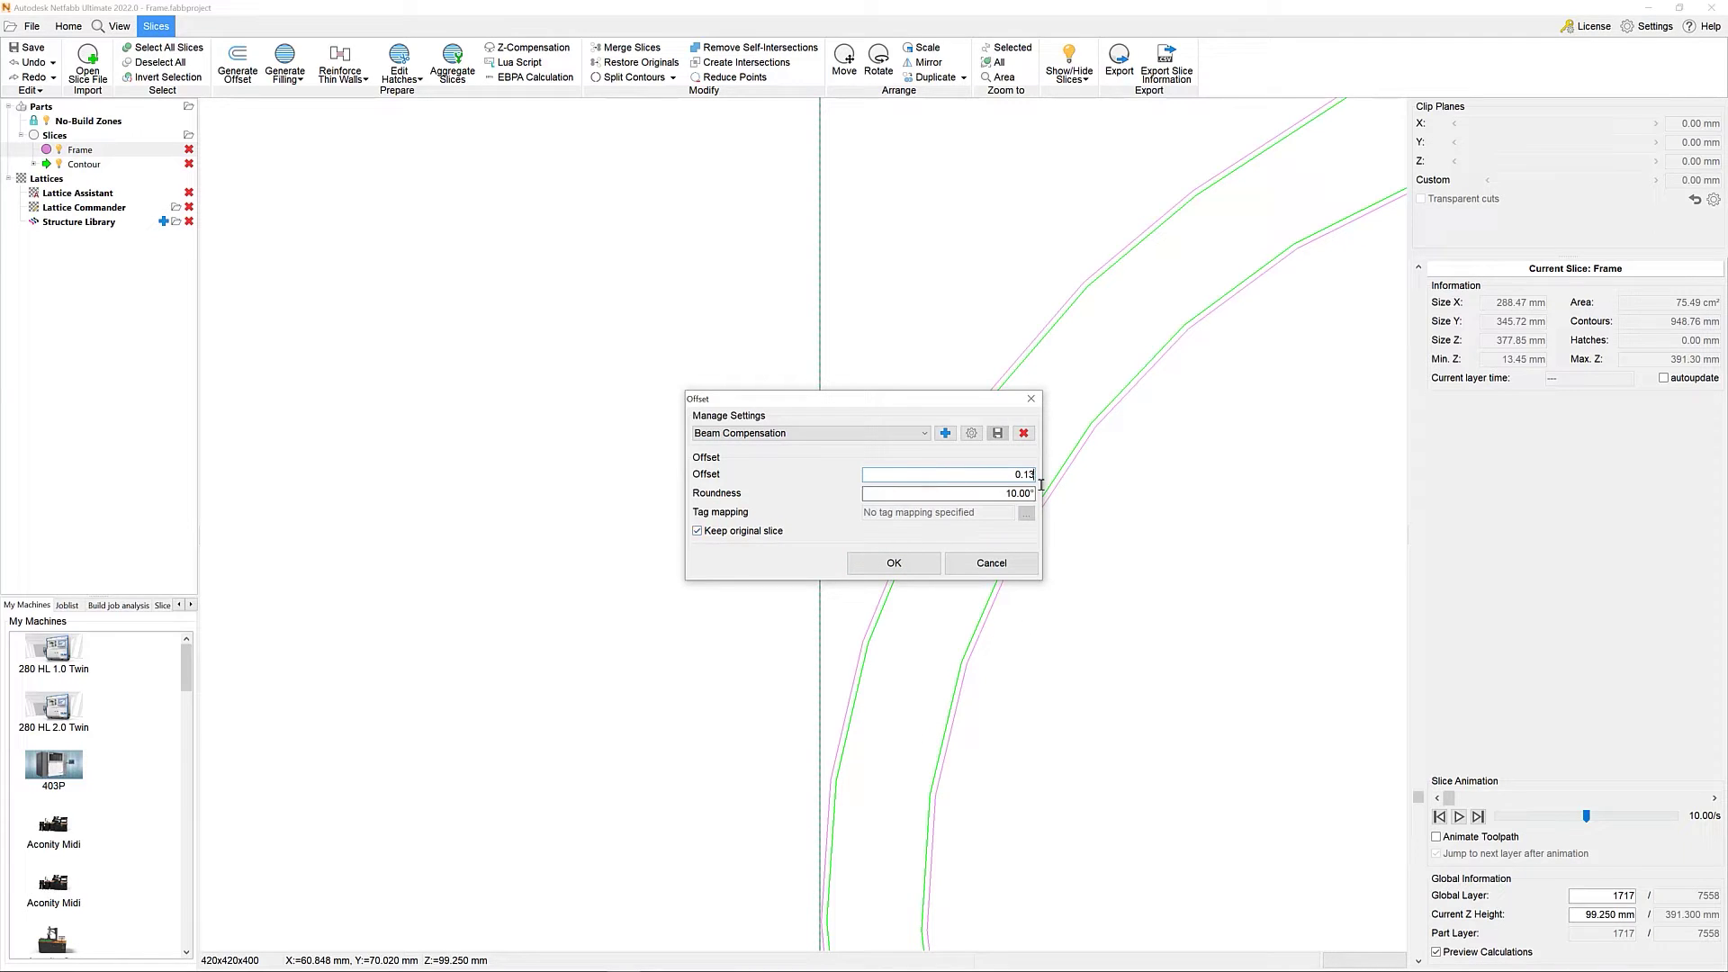
pyautogui.click(873, 567)
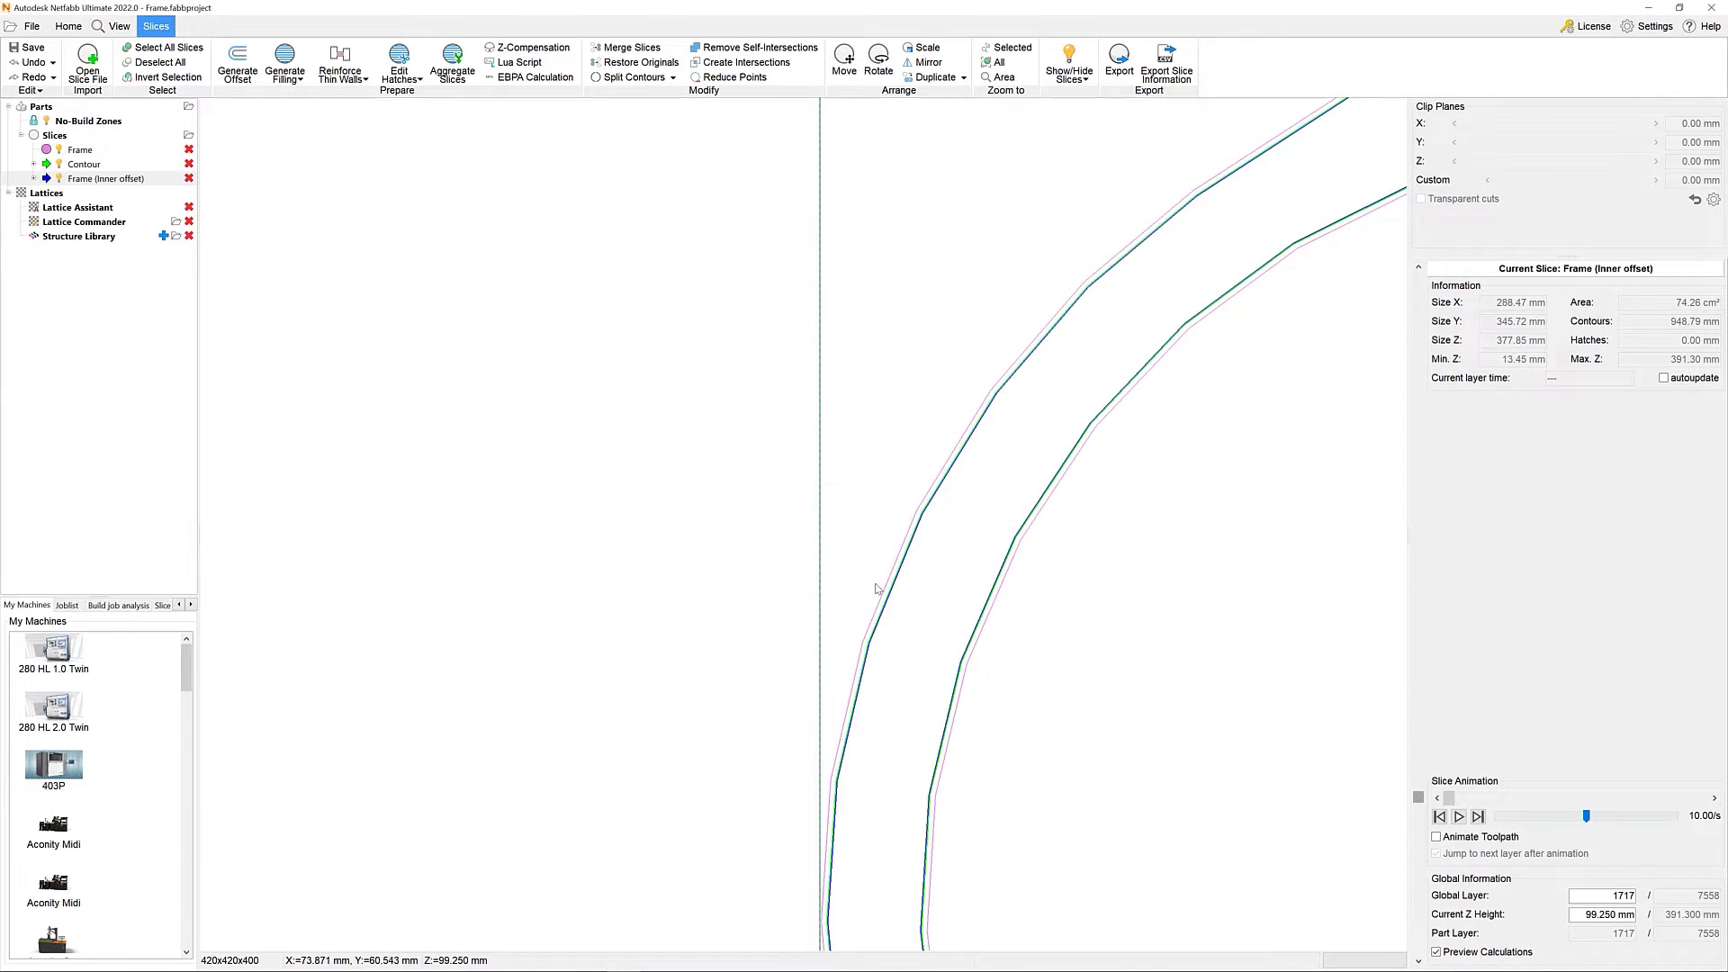
pyautogui.scroll(5, 877, 589)
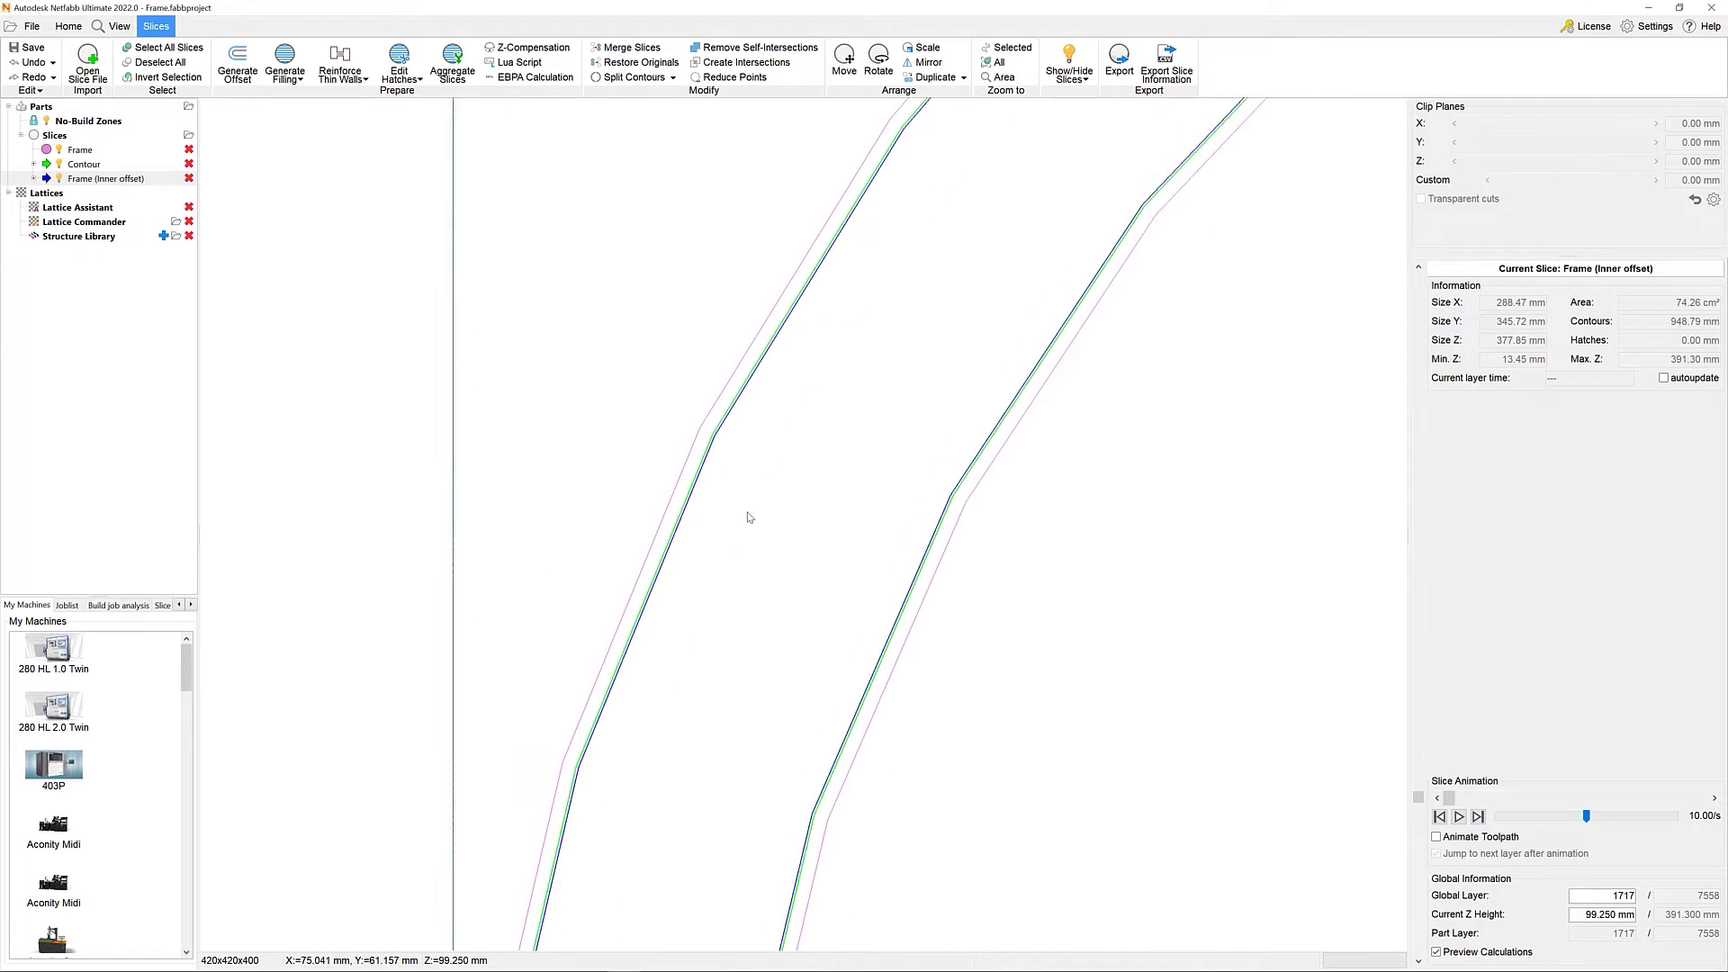
pyautogui.scroll(4, 748, 517)
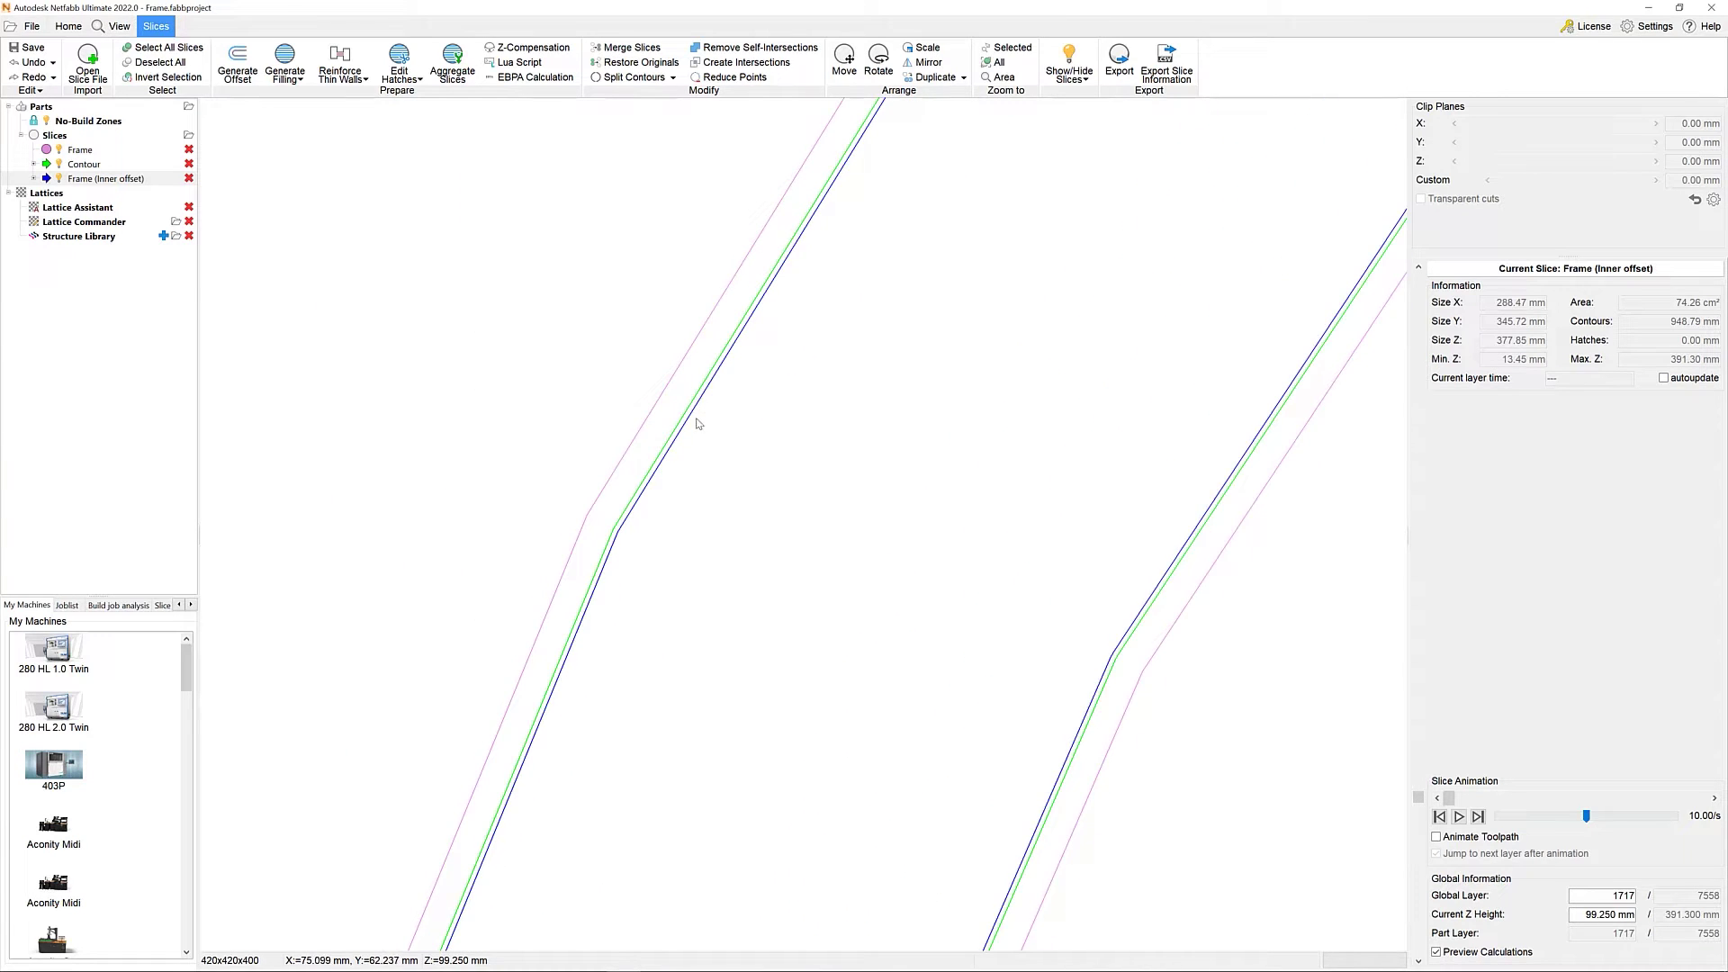
# Step: Rename the blue inner offset slice as Beam Compensation and deselect it
pyautogui.scroll(2, 698, 423)
pyautogui.rightClick(116, 181)
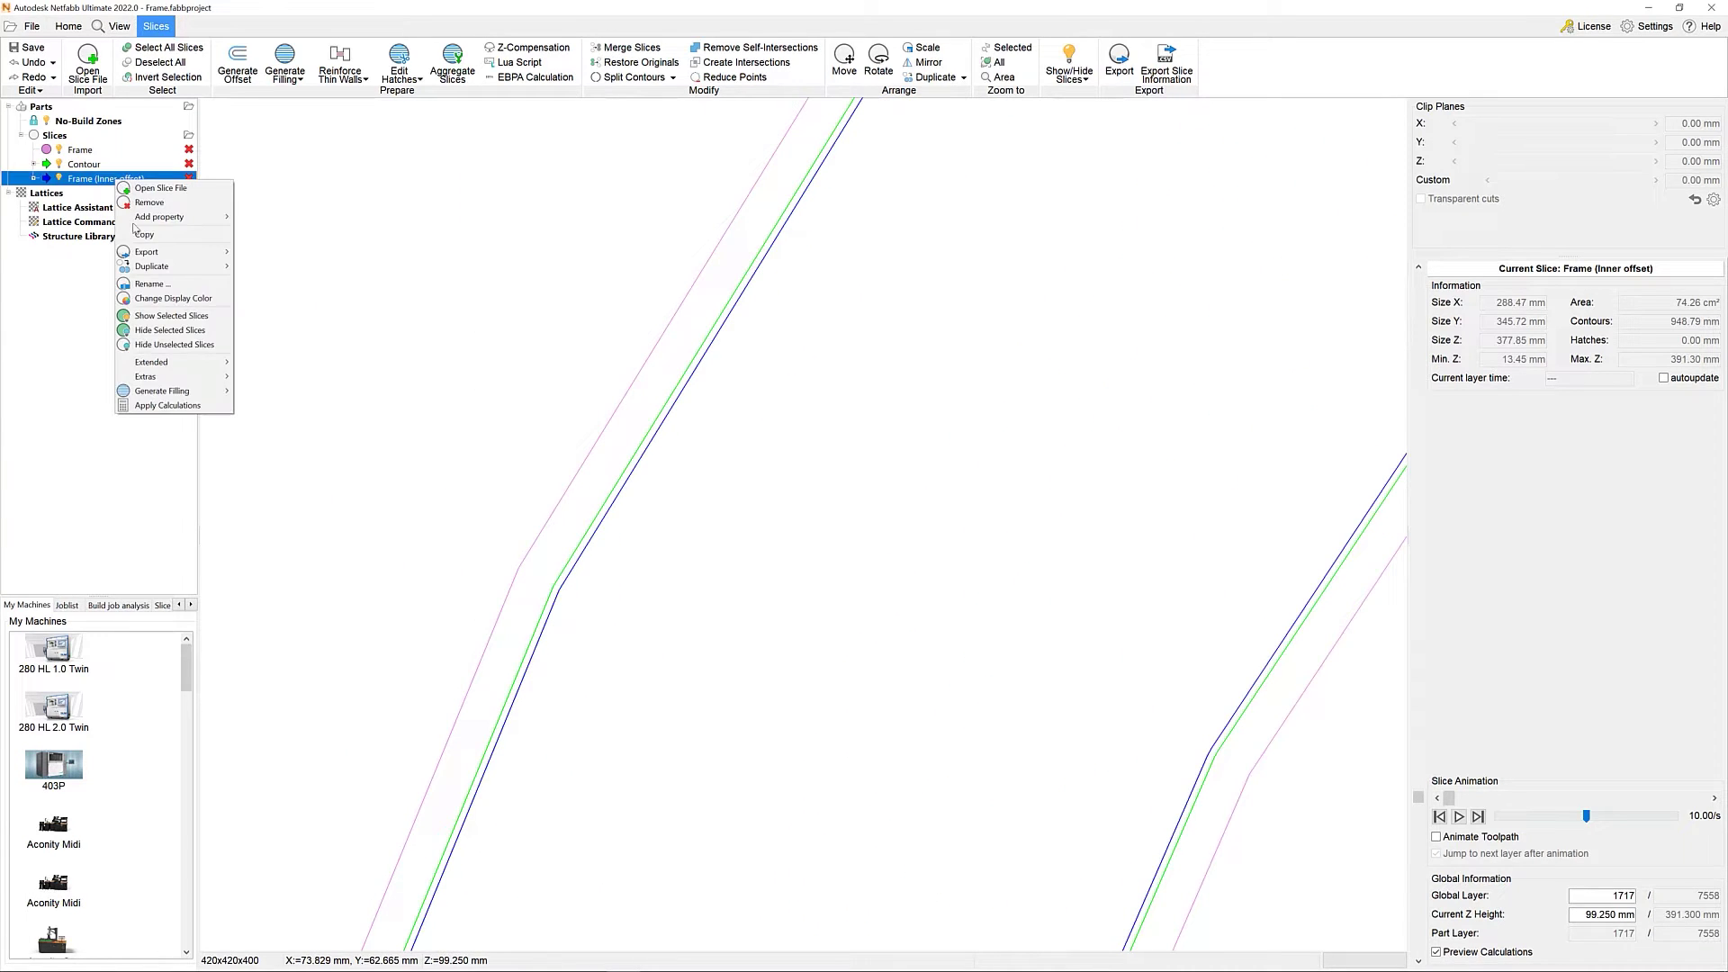
pyautogui.click(155, 286)
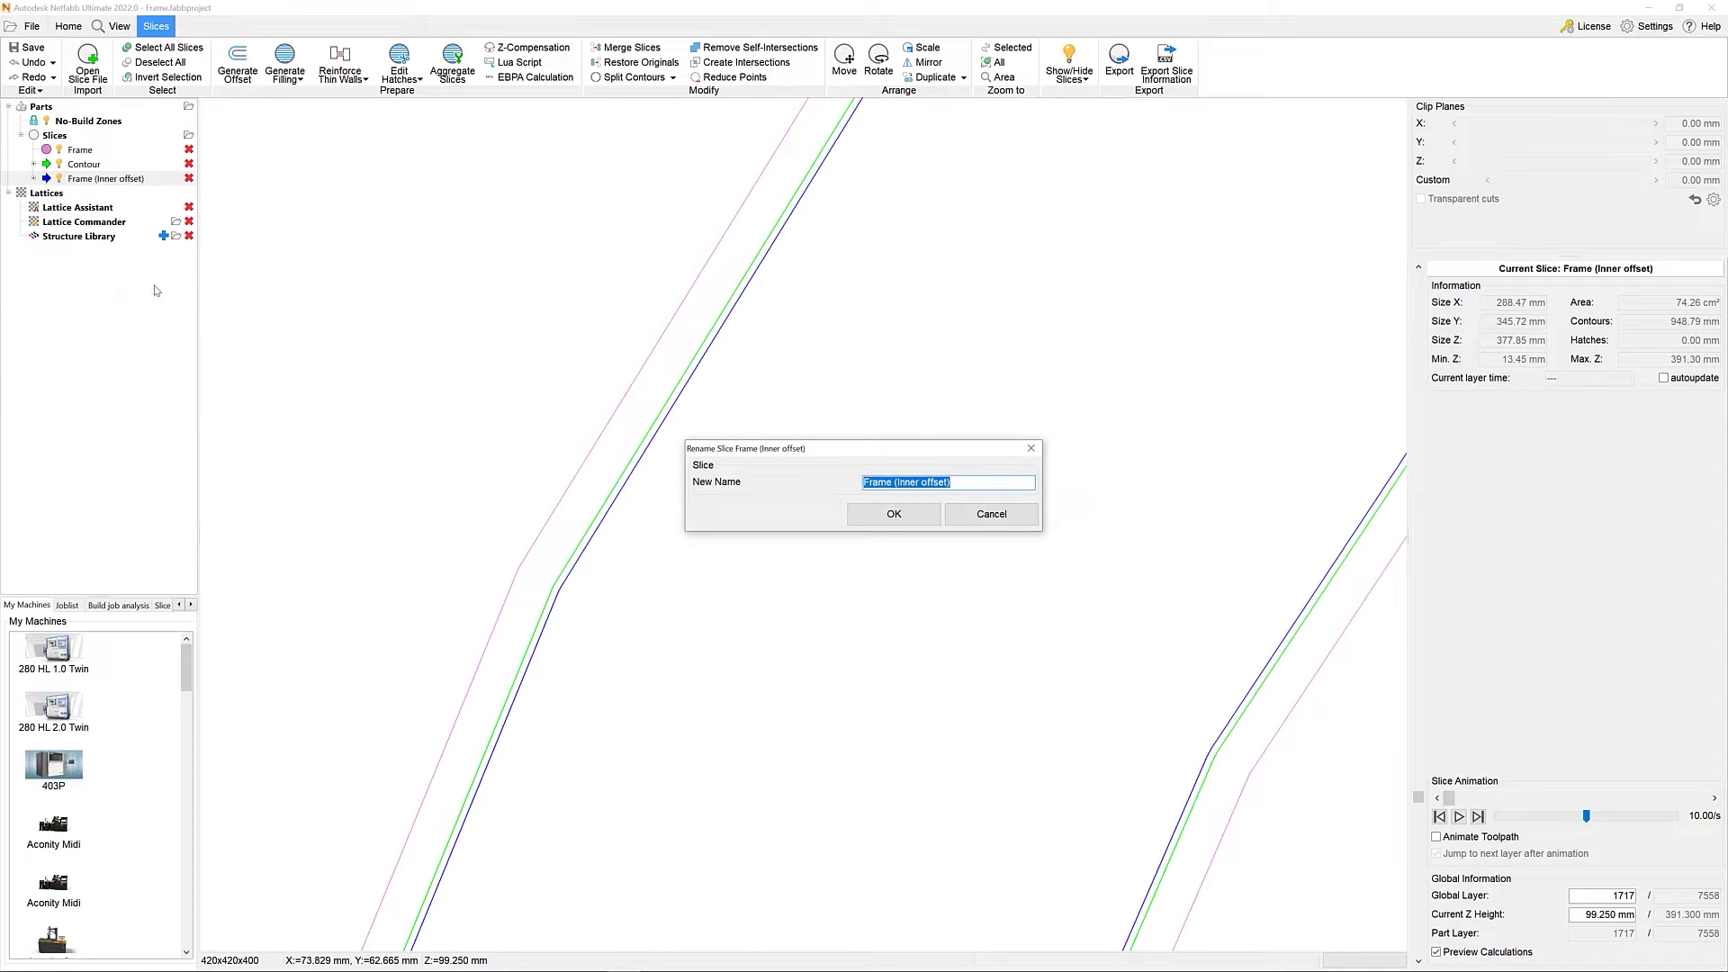
pyautogui.write('Beam Compensation')
pyautogui.press('Return')
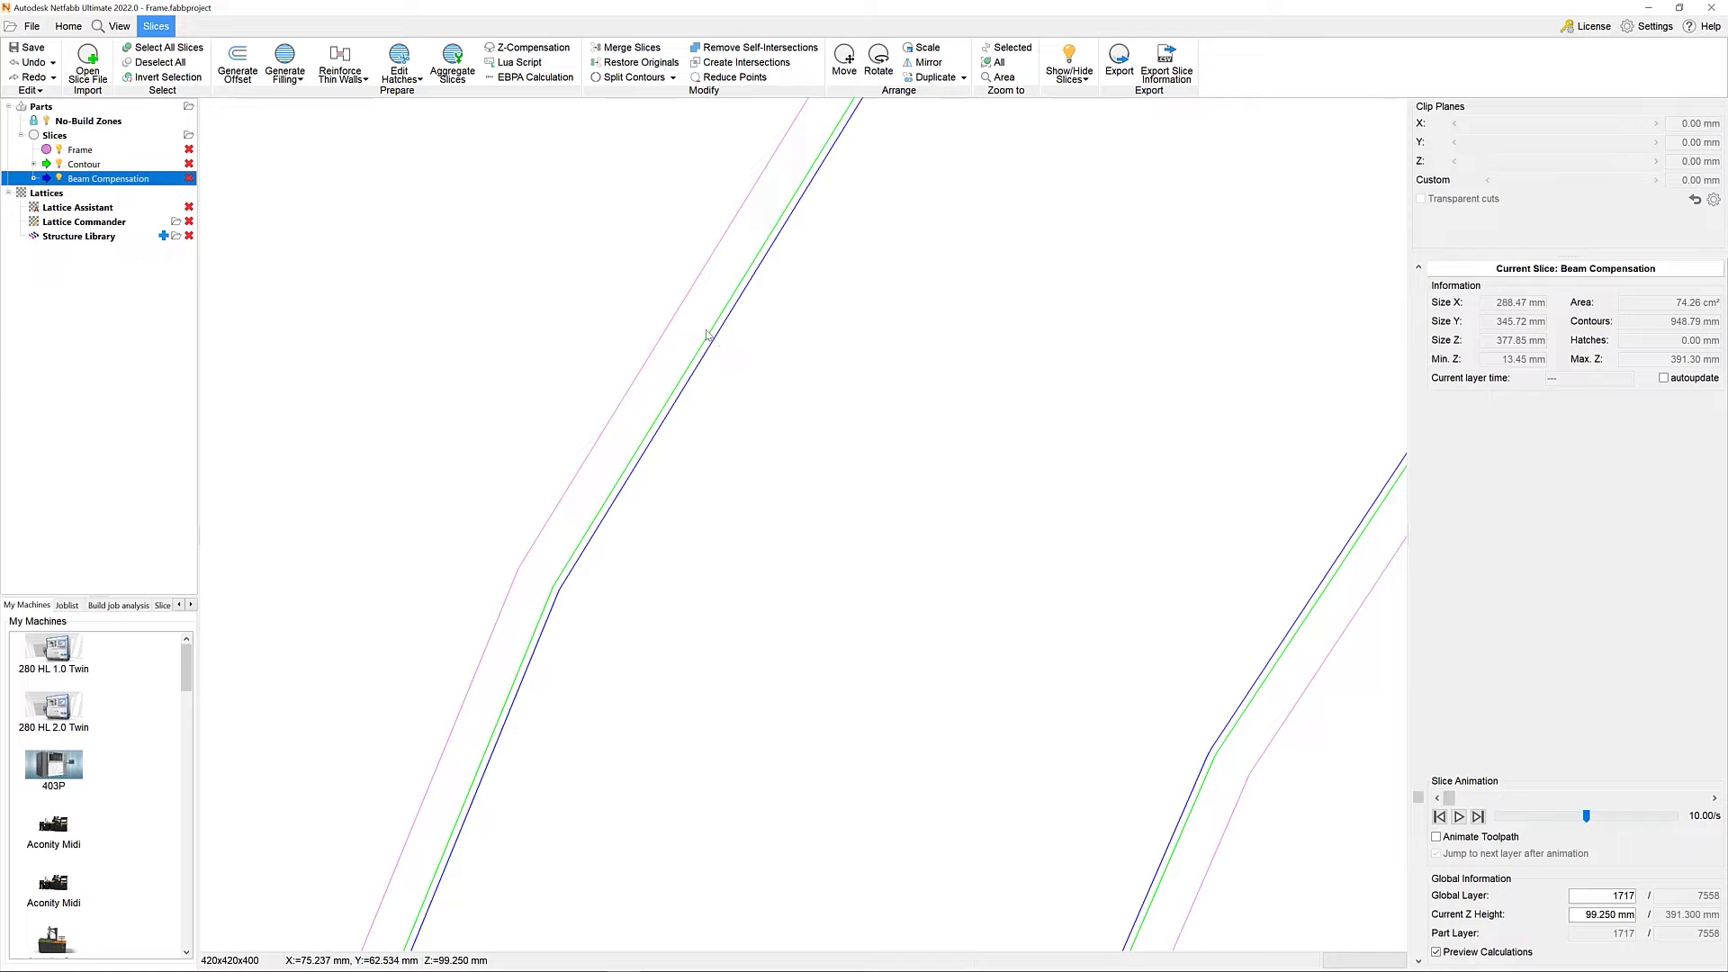
pyautogui.click(594, 328)
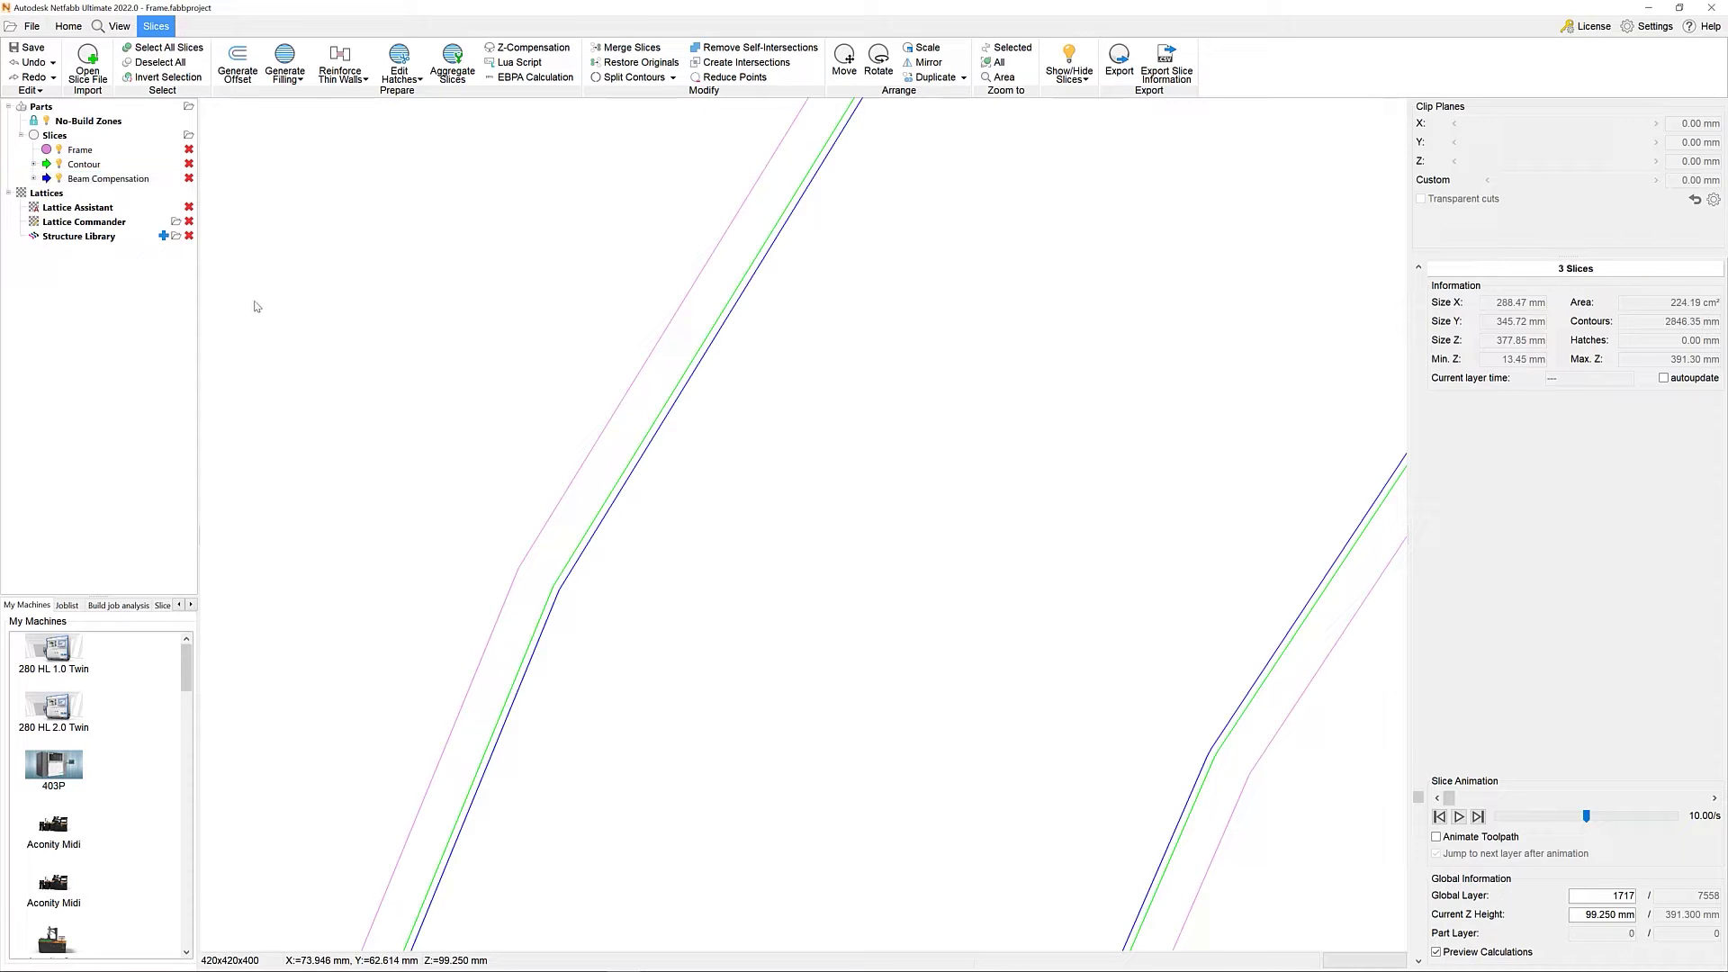
# Step: Start a stripe hatching of the Beam Compensation slice using the Stripe Hatching preset
pyautogui.click(110, 179)
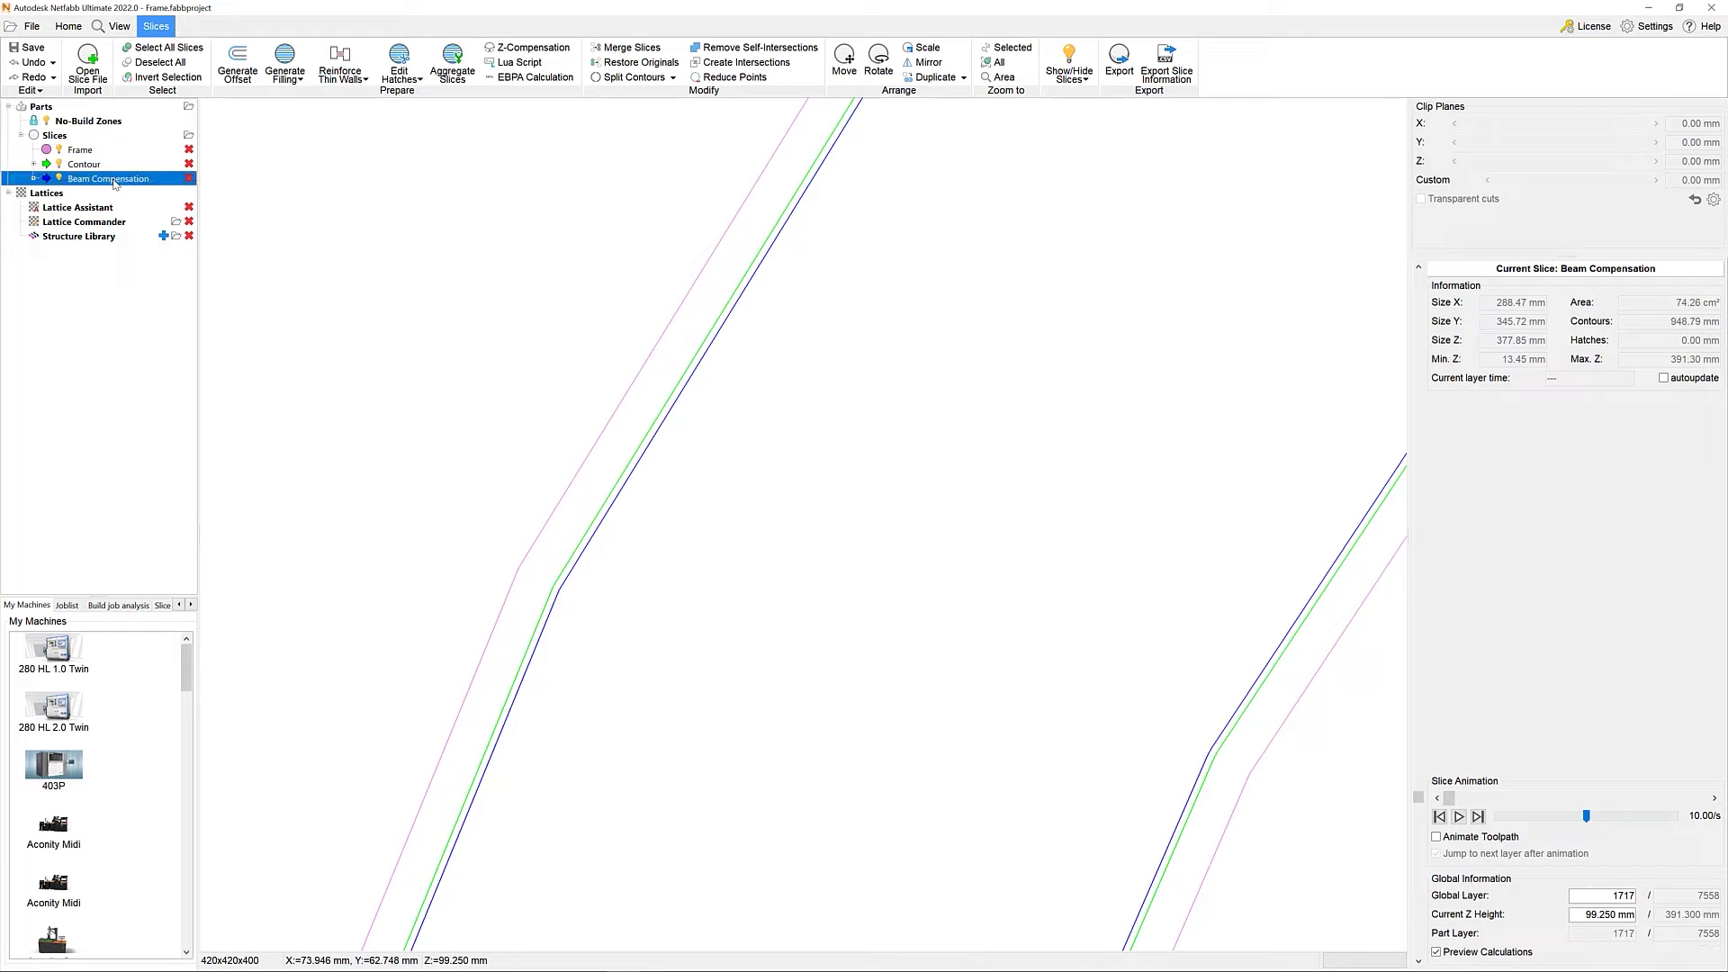
pyautogui.click(288, 79)
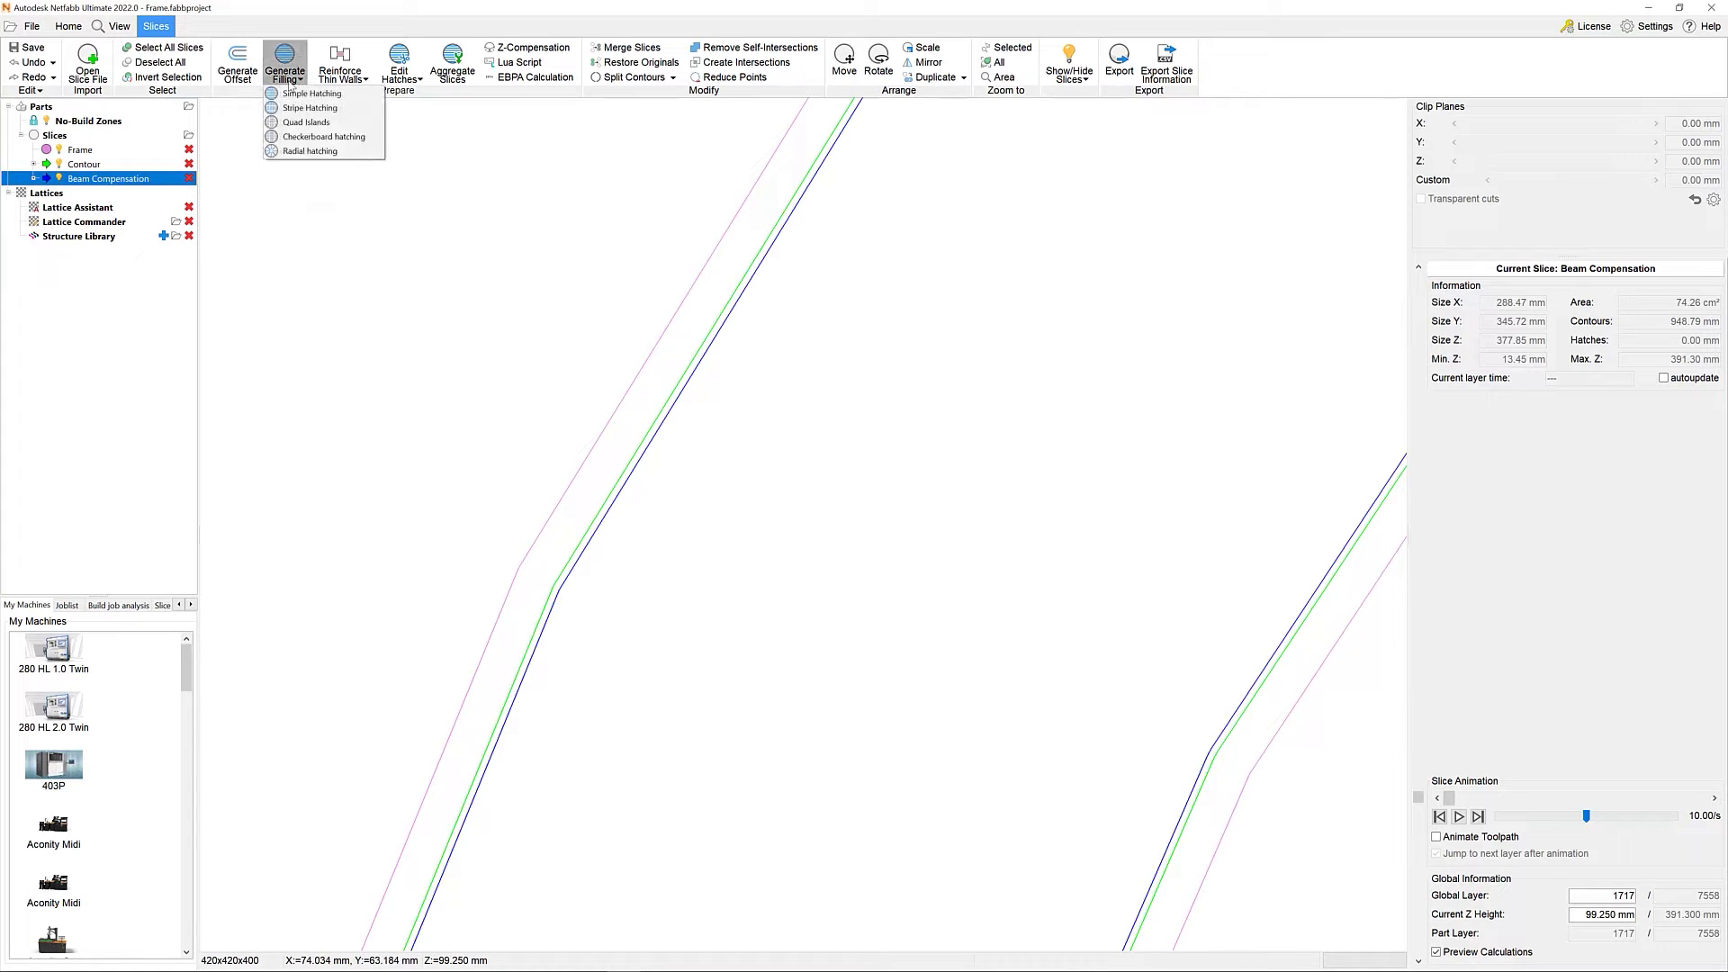
pyautogui.click(358, 109)
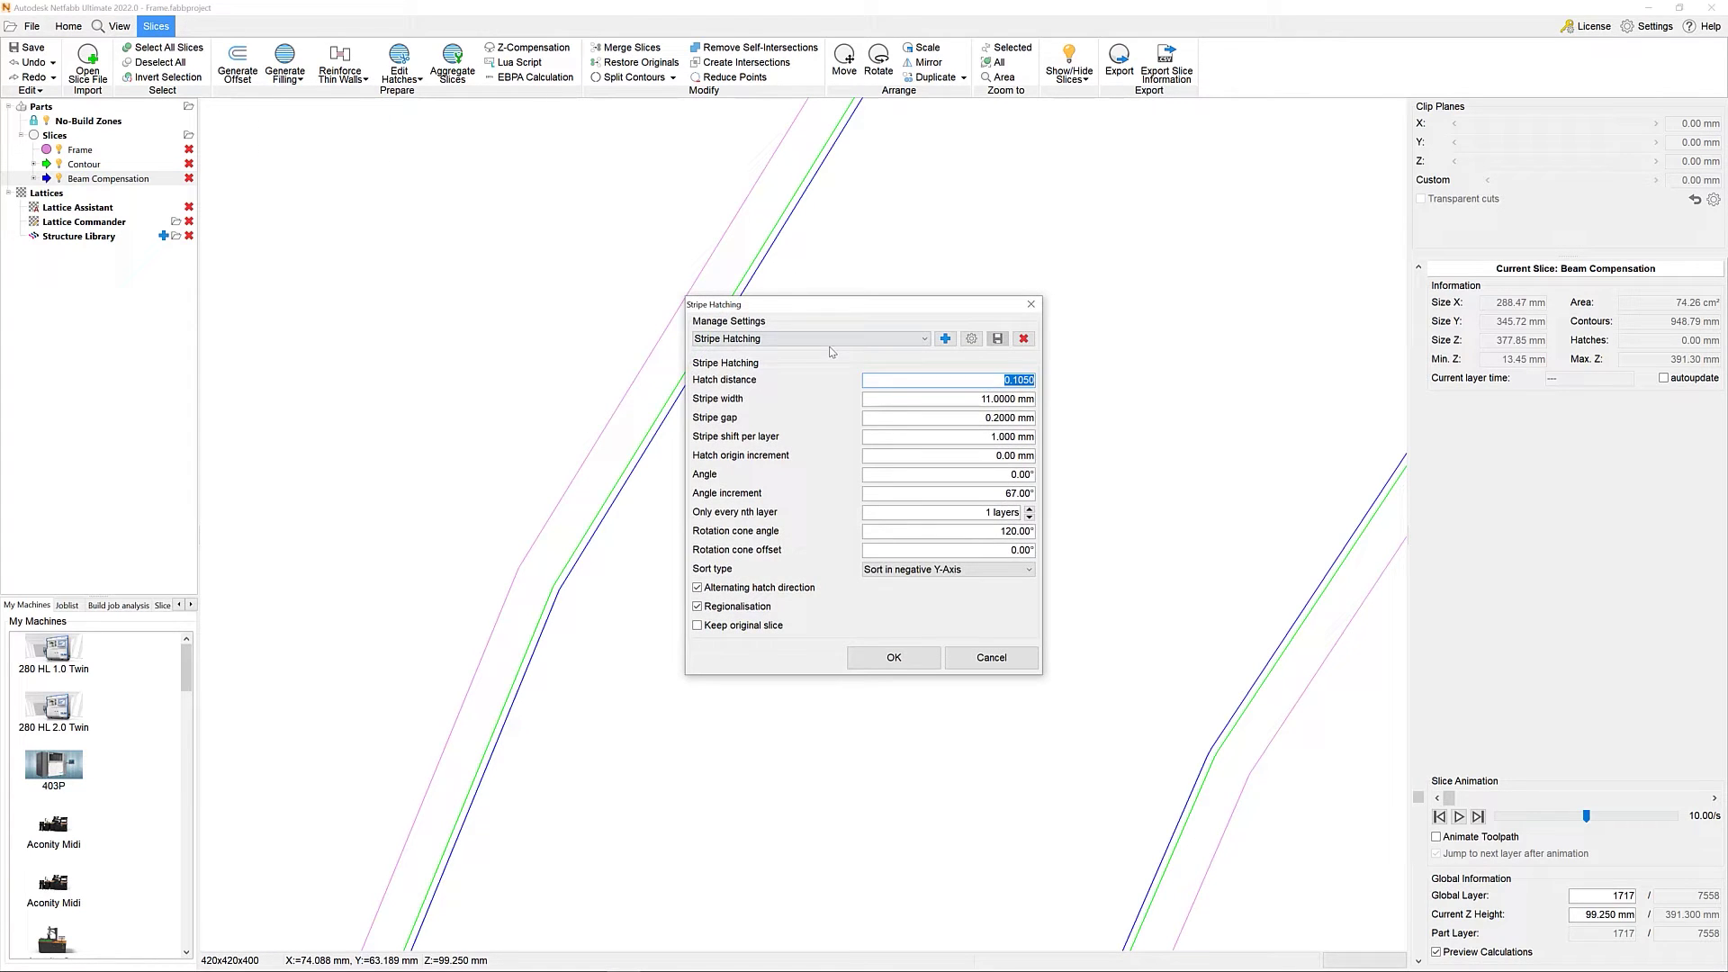
pyautogui.click(812, 339)
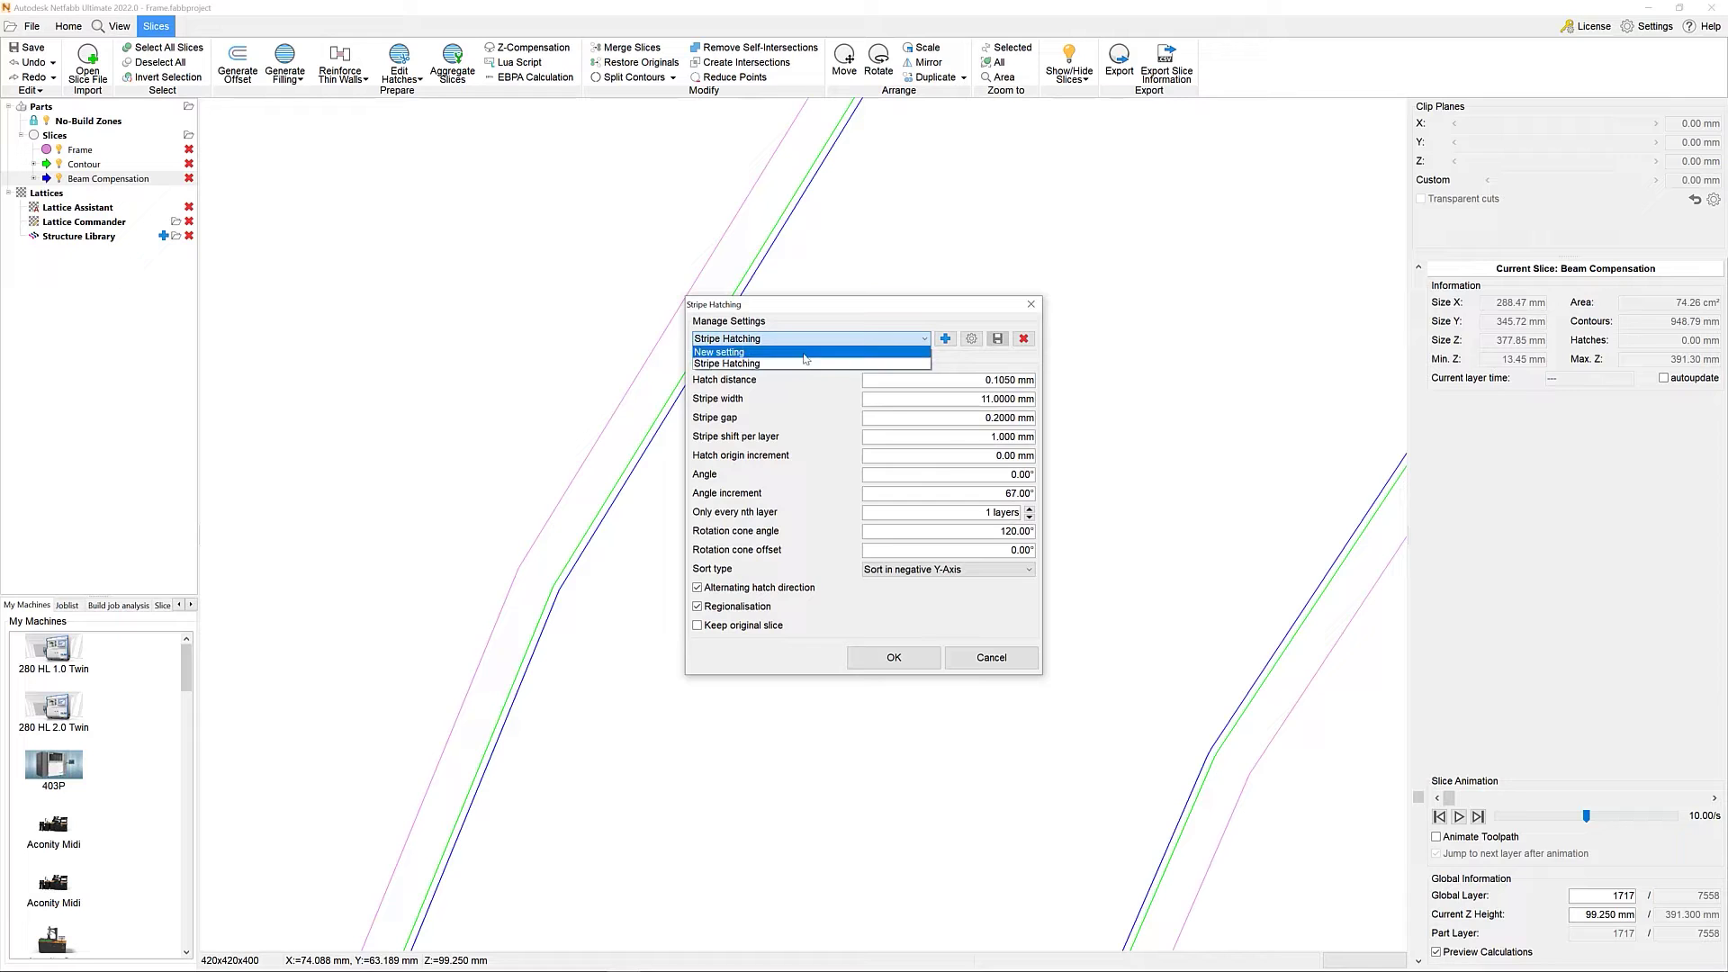
pyautogui.click(801, 352)
pyautogui.click(822, 339)
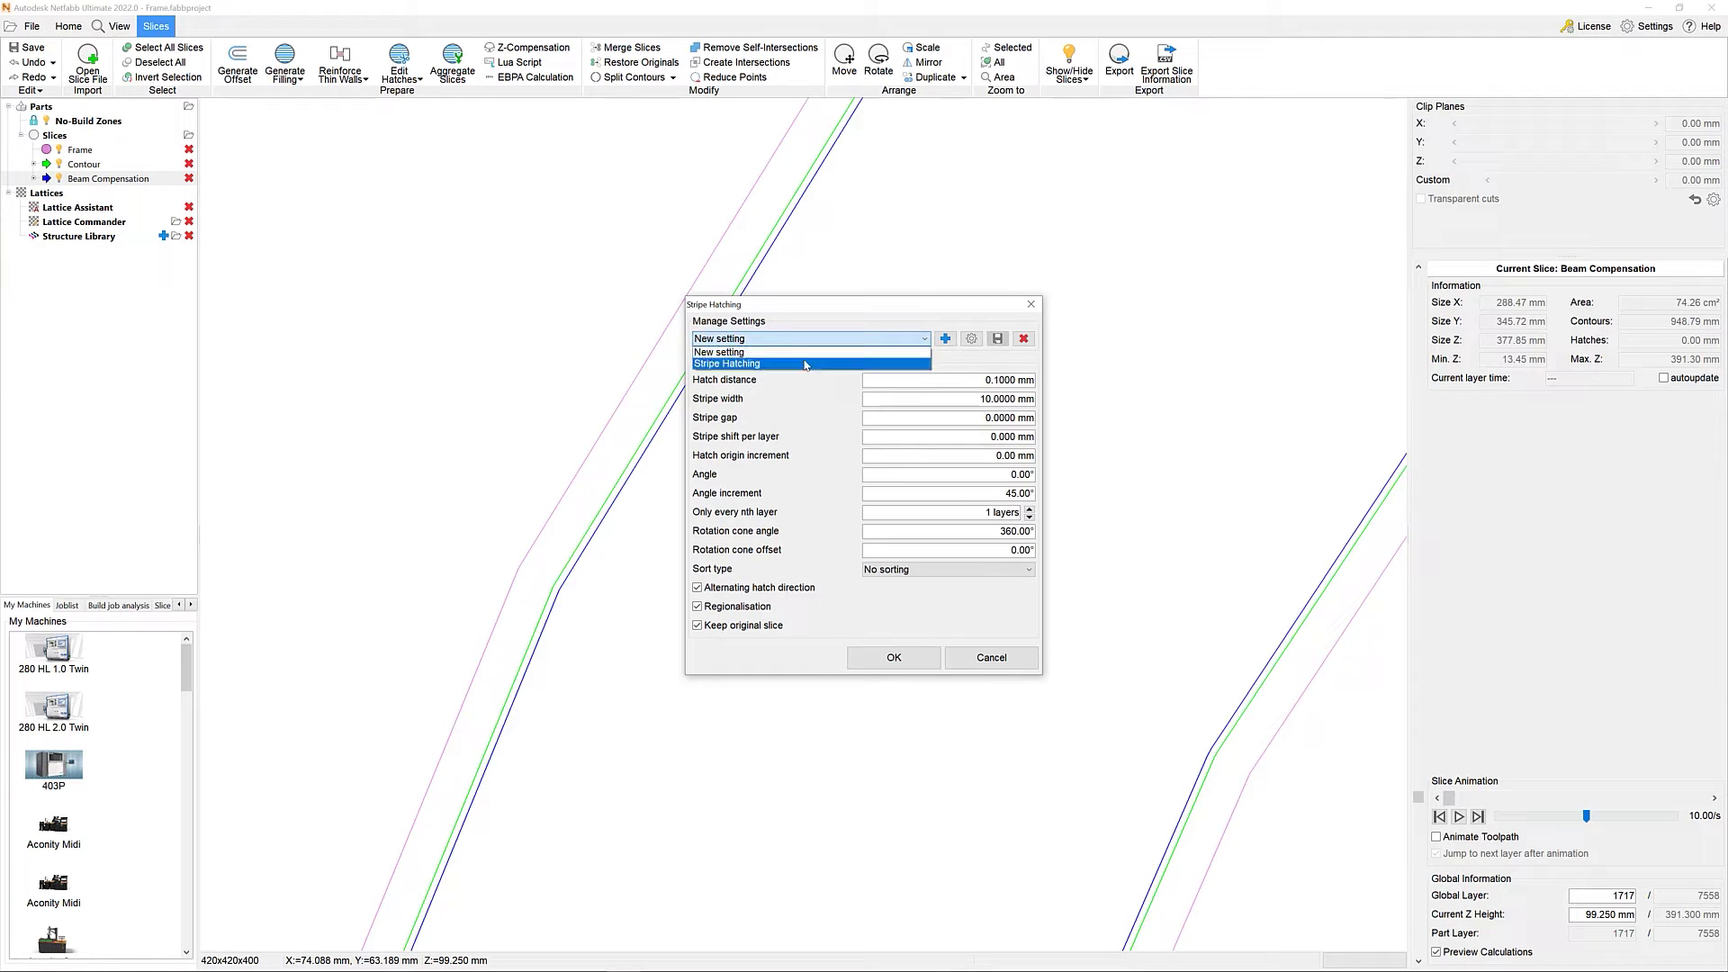
pyautogui.click(806, 364)
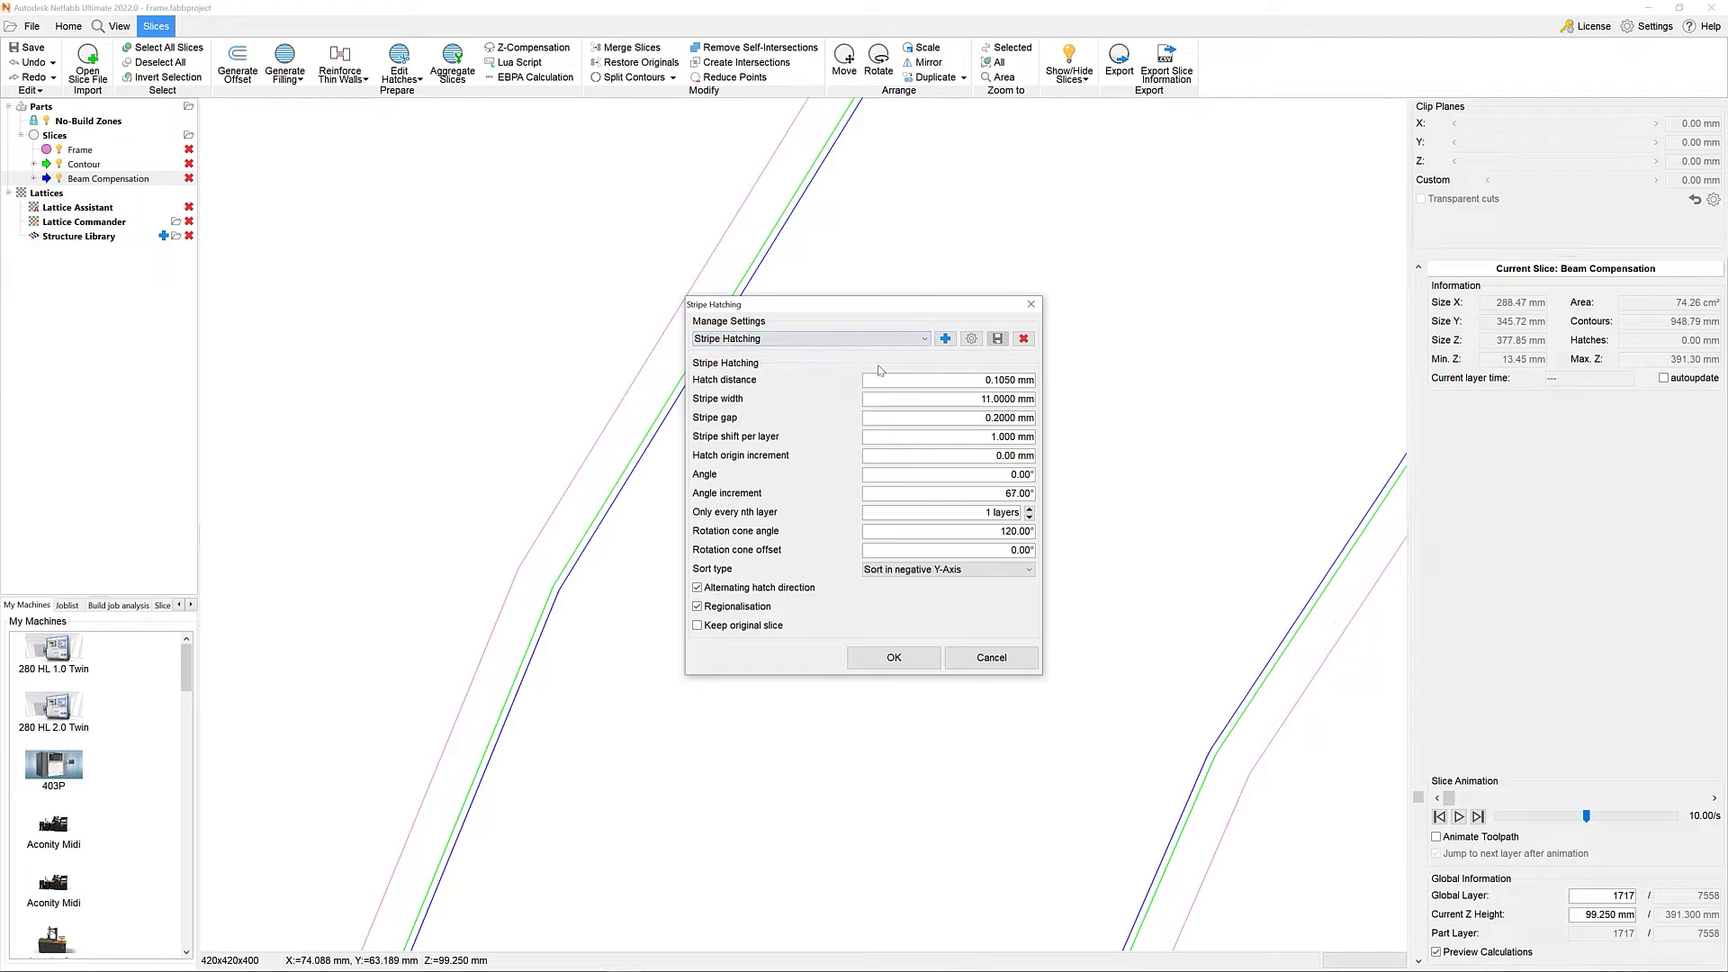
# Step: Enable keeping the original slice, save that to the Stripe Hatching preset, and generate the filling
pyautogui.click(698, 626)
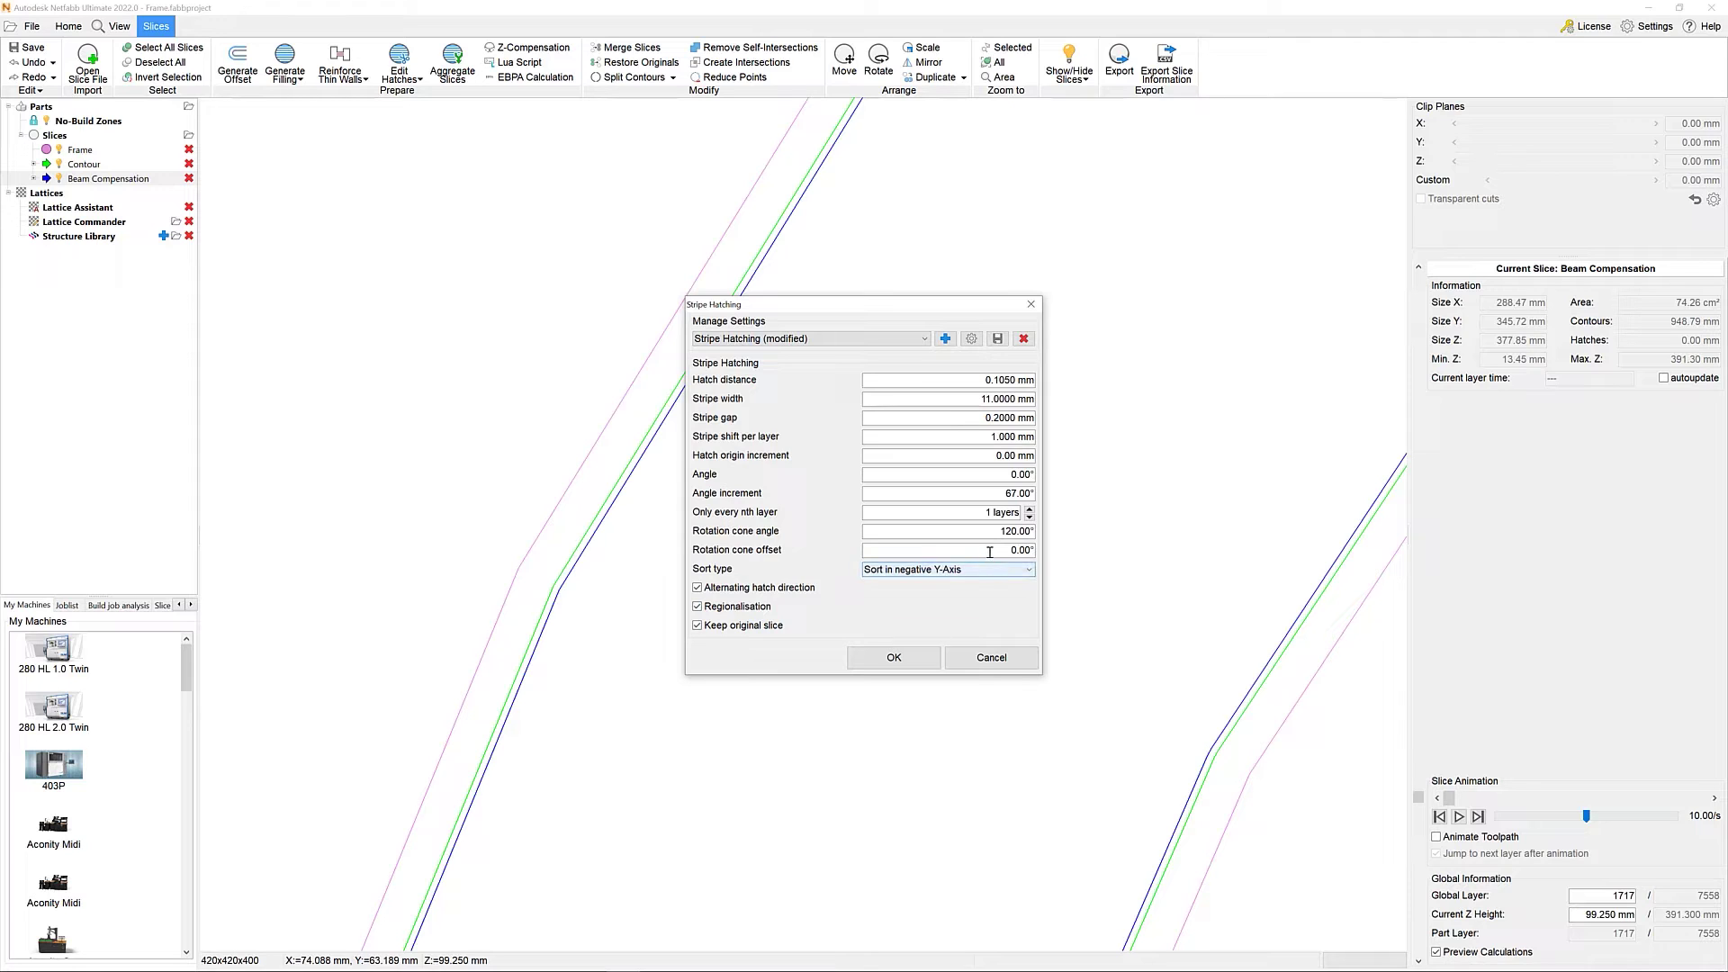
pyautogui.click(998, 338)
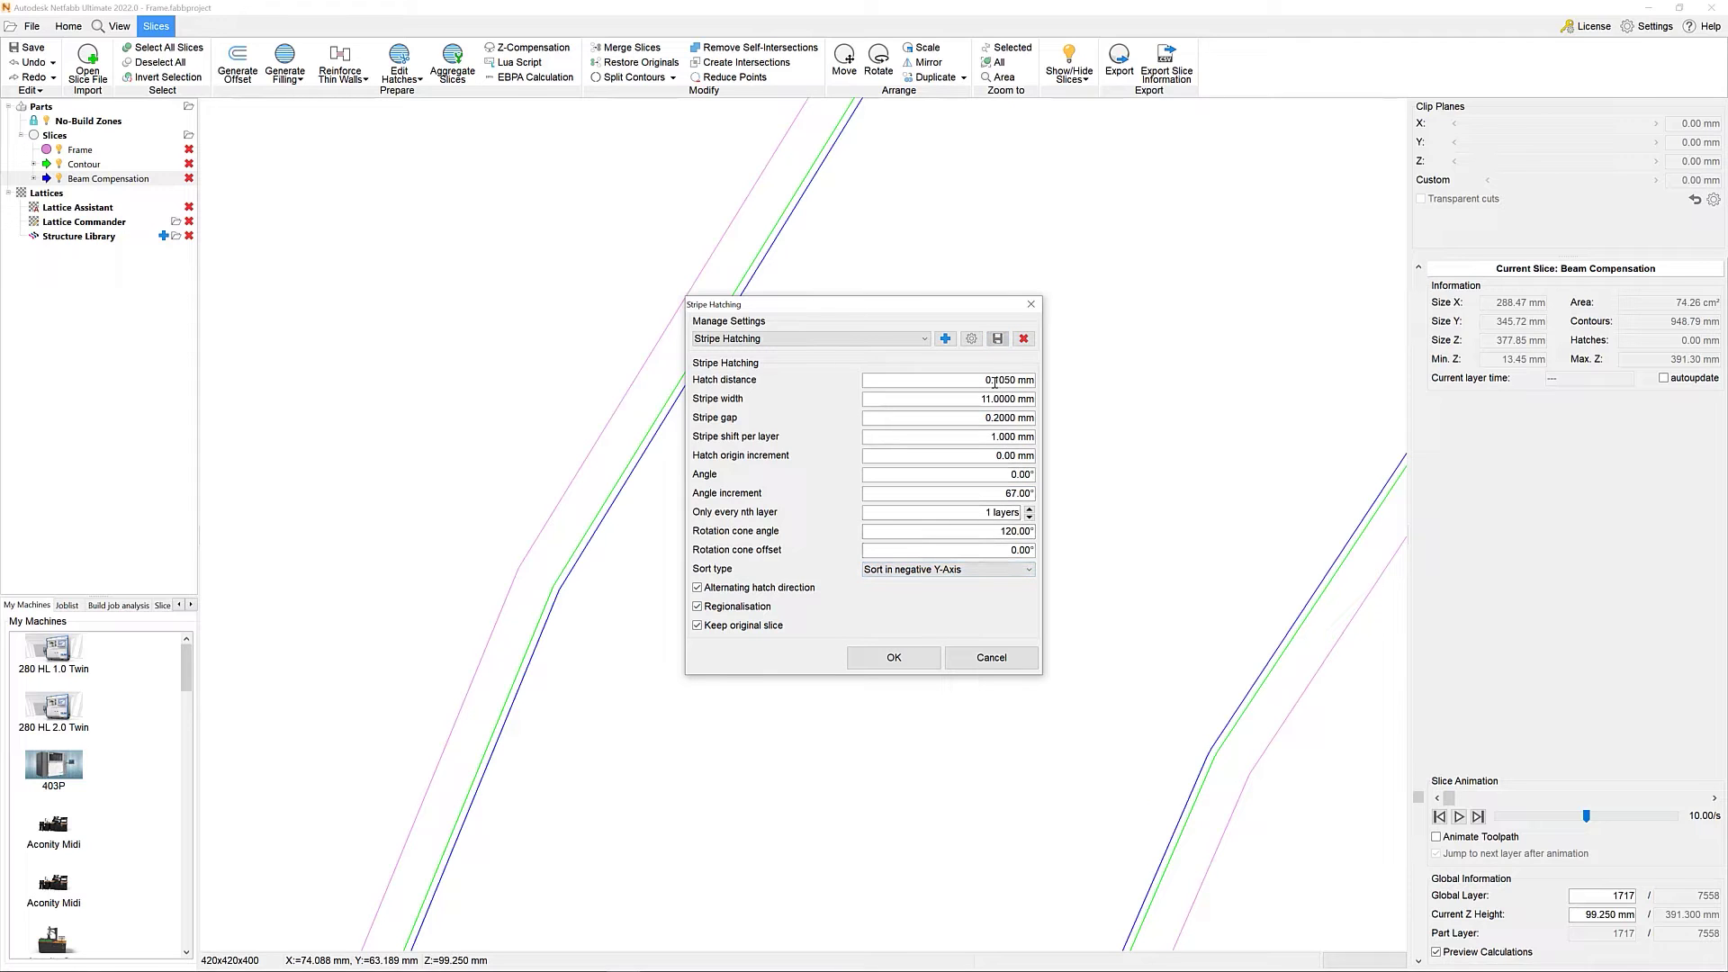
pyautogui.click(902, 667)
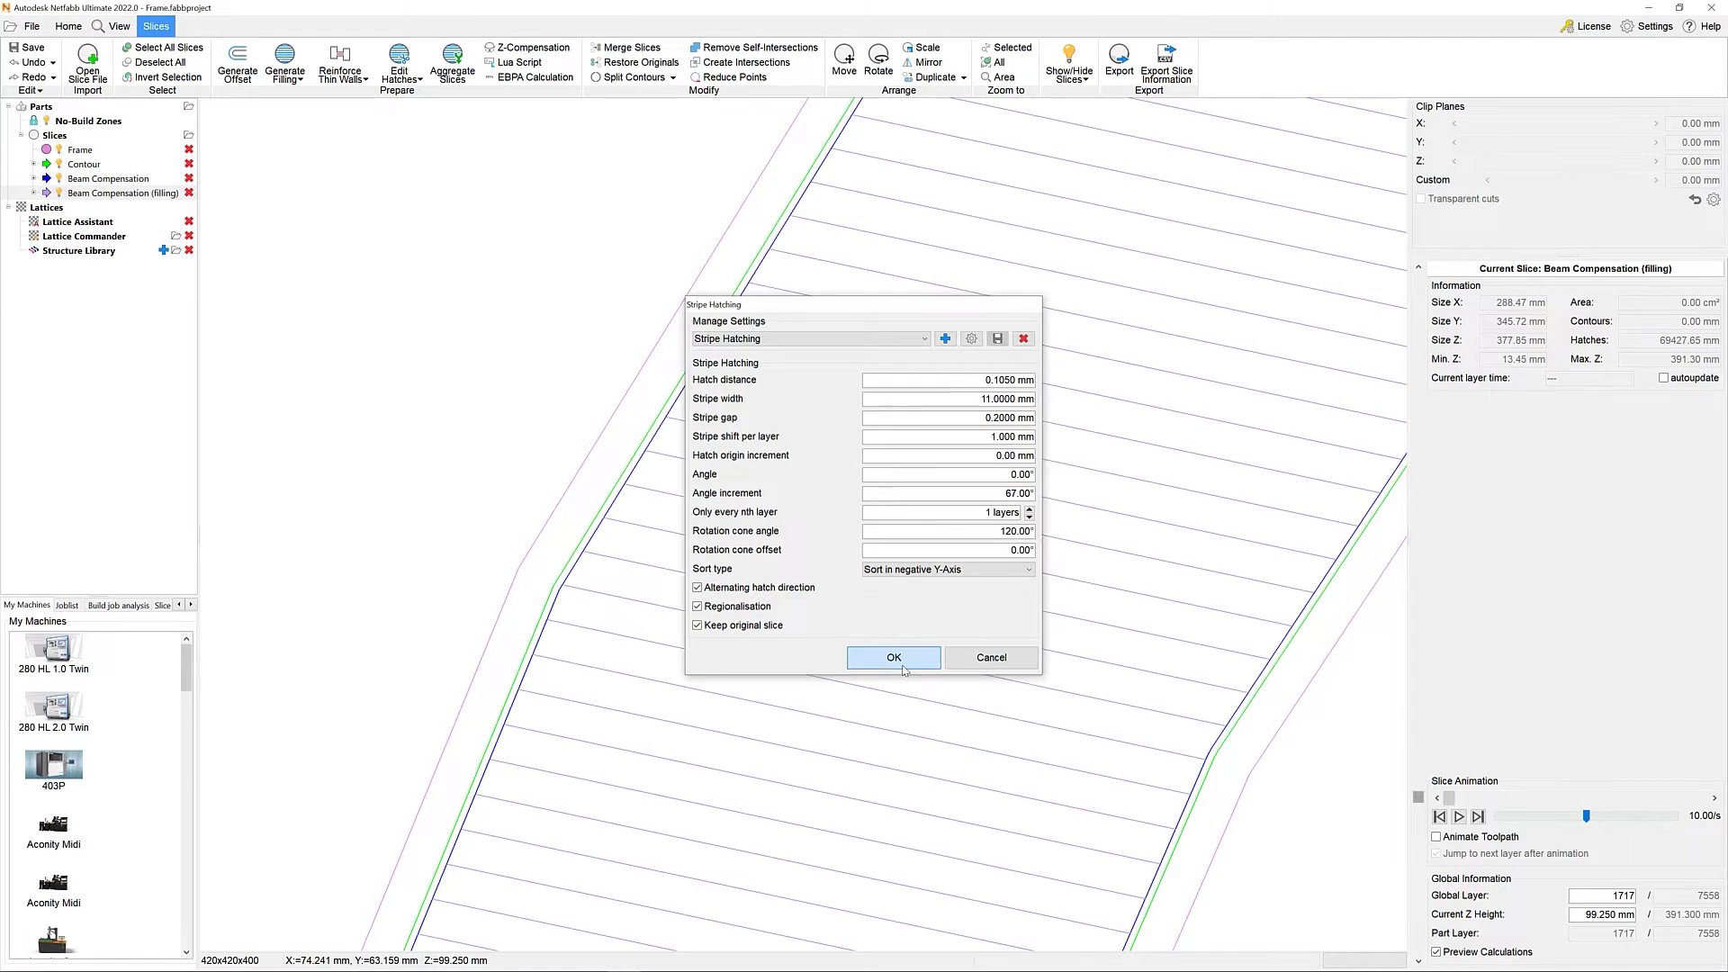
# Step: Set the offset of the Beam Compensation slice to 0.2 mm in its listed calculations
pyautogui.scroll(1, 681, 333)
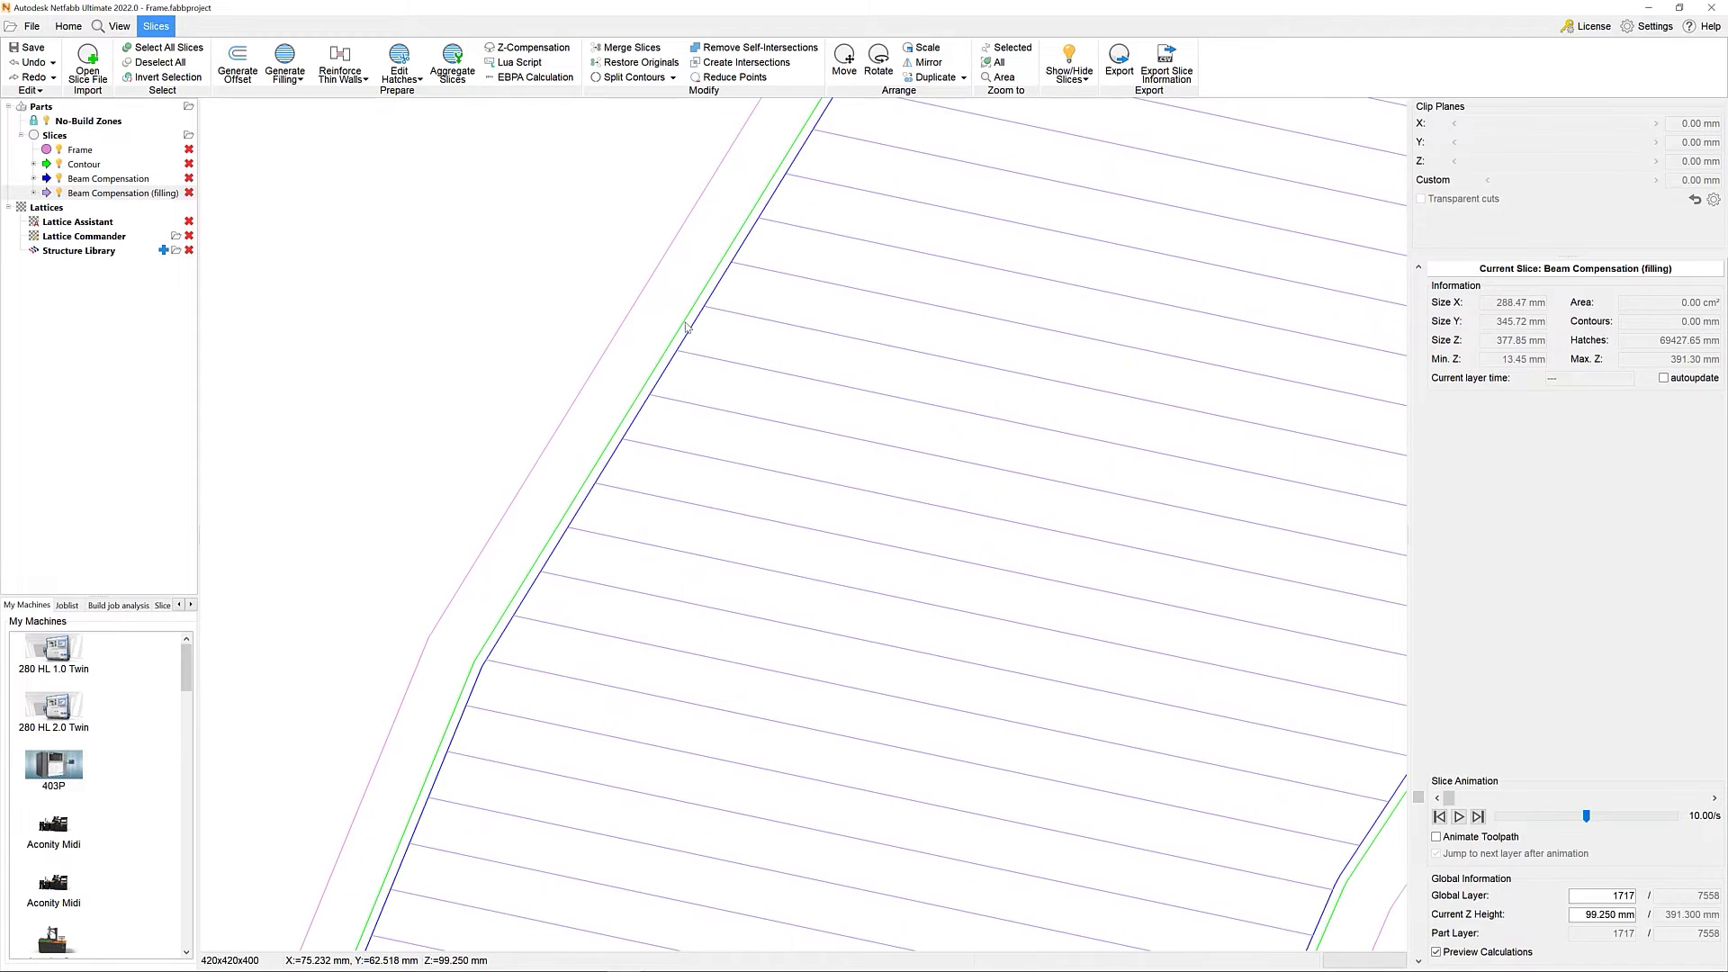
pyautogui.scroll(-2, 751, 487)
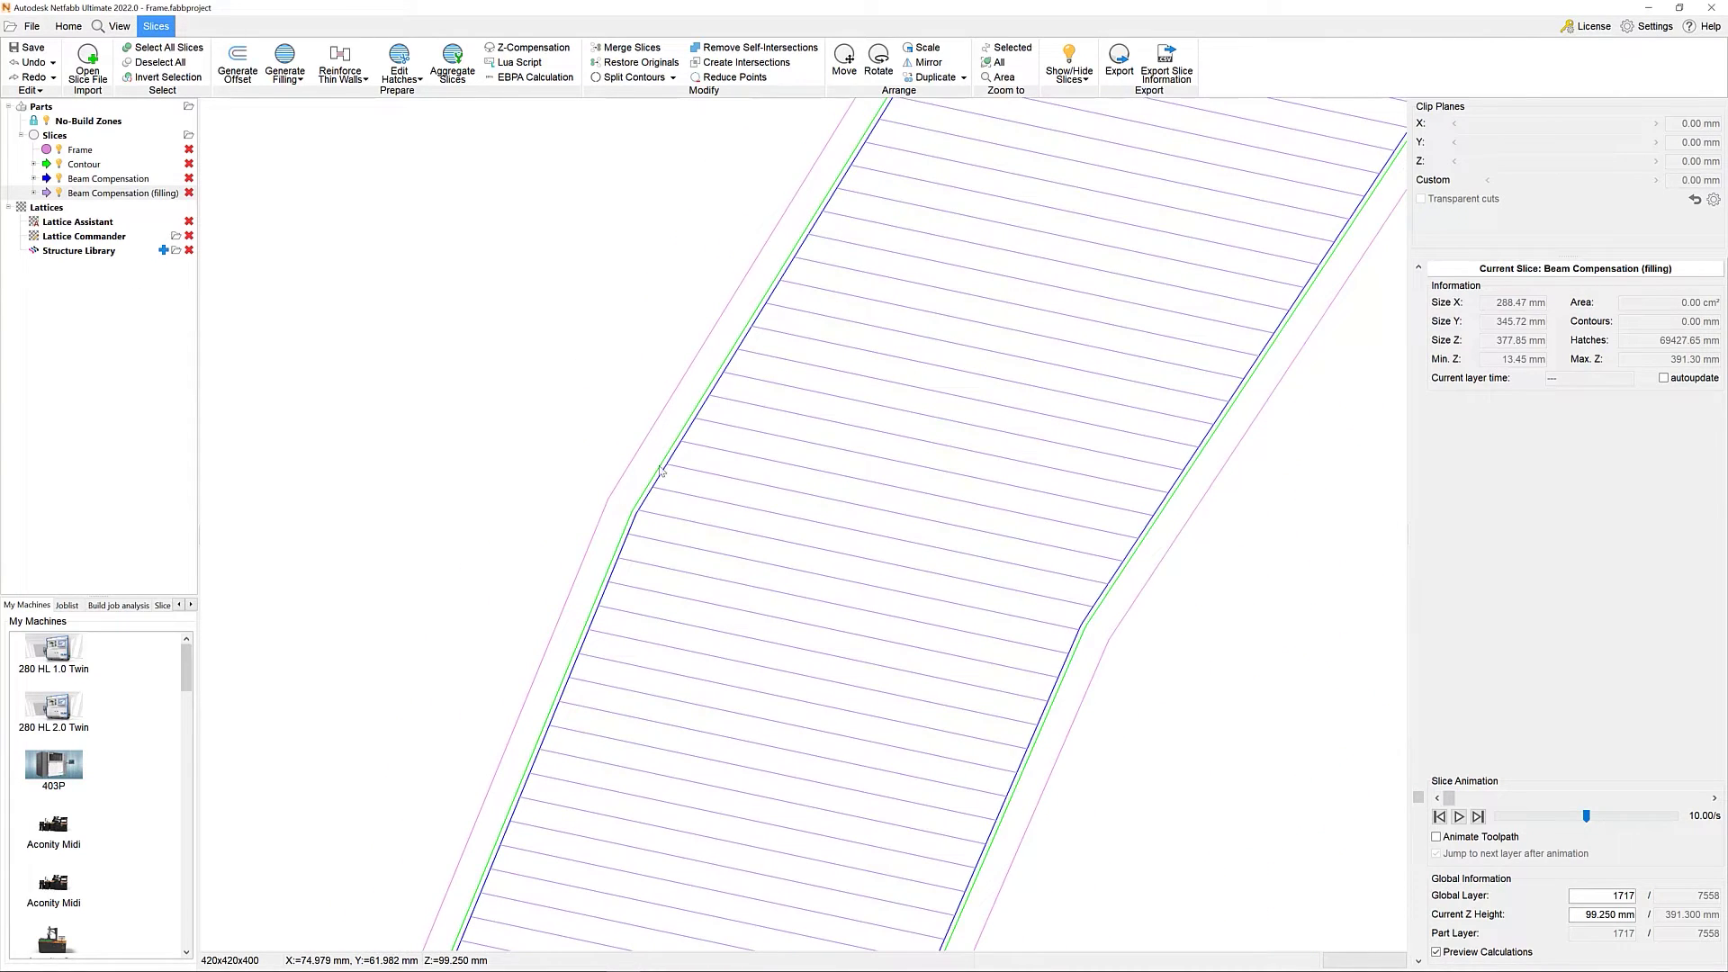
pyautogui.scroll(1, 660, 470)
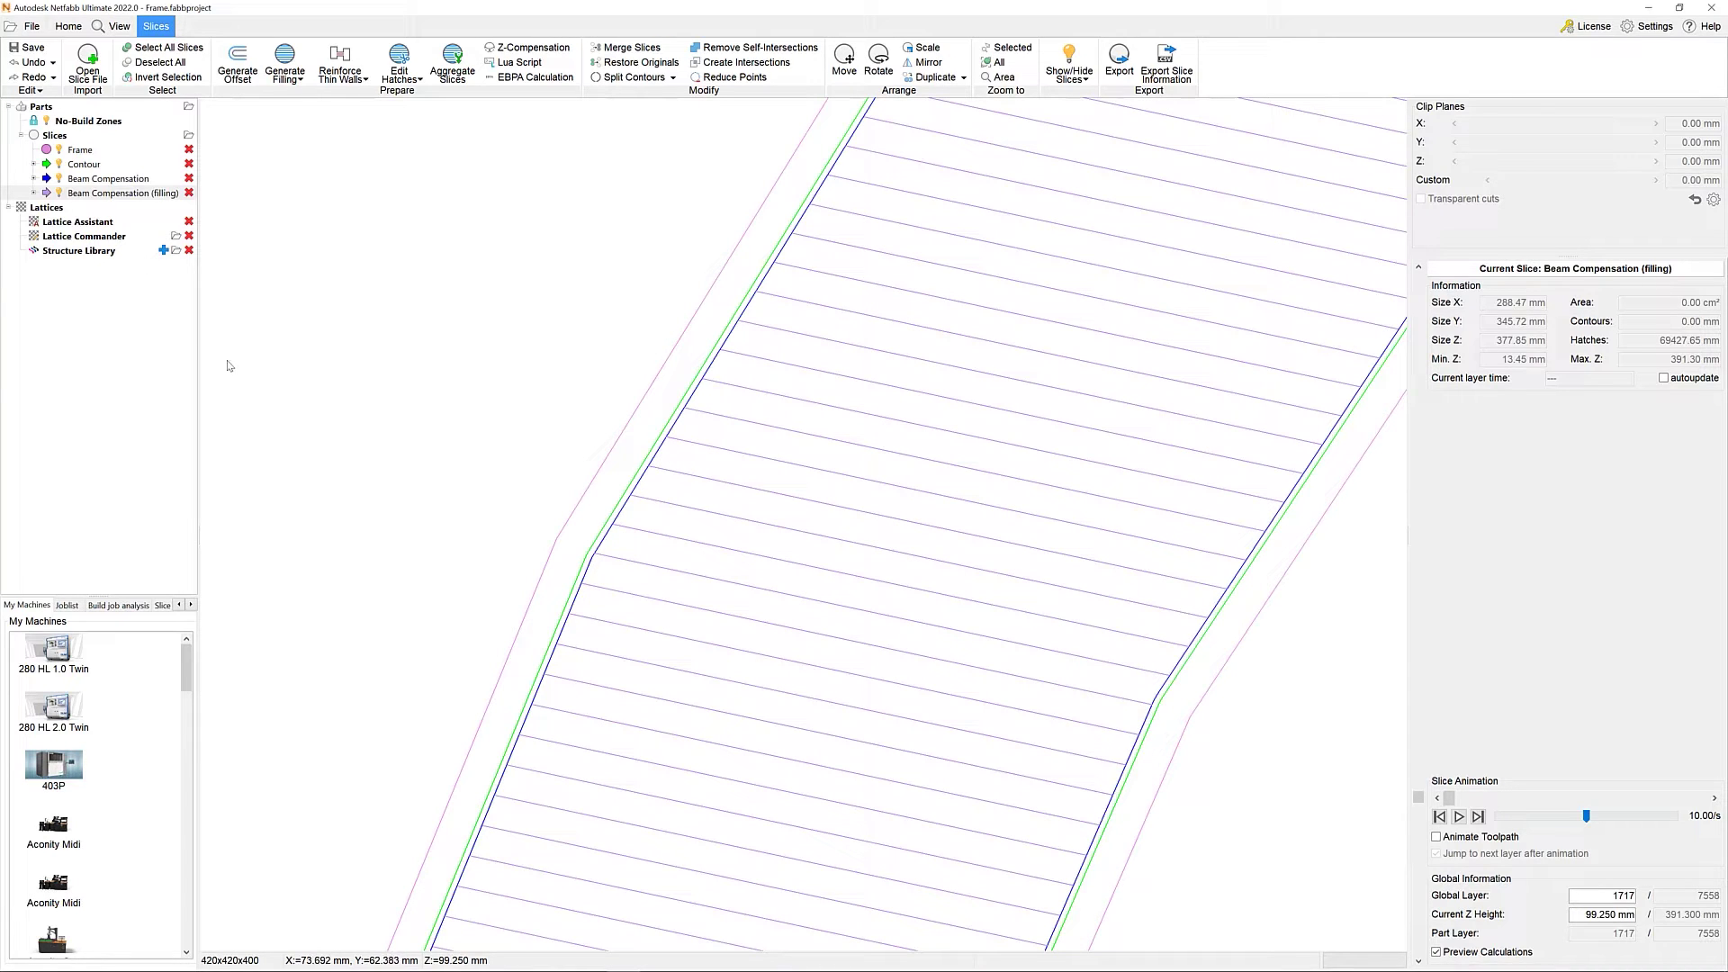
pyautogui.click(34, 193)
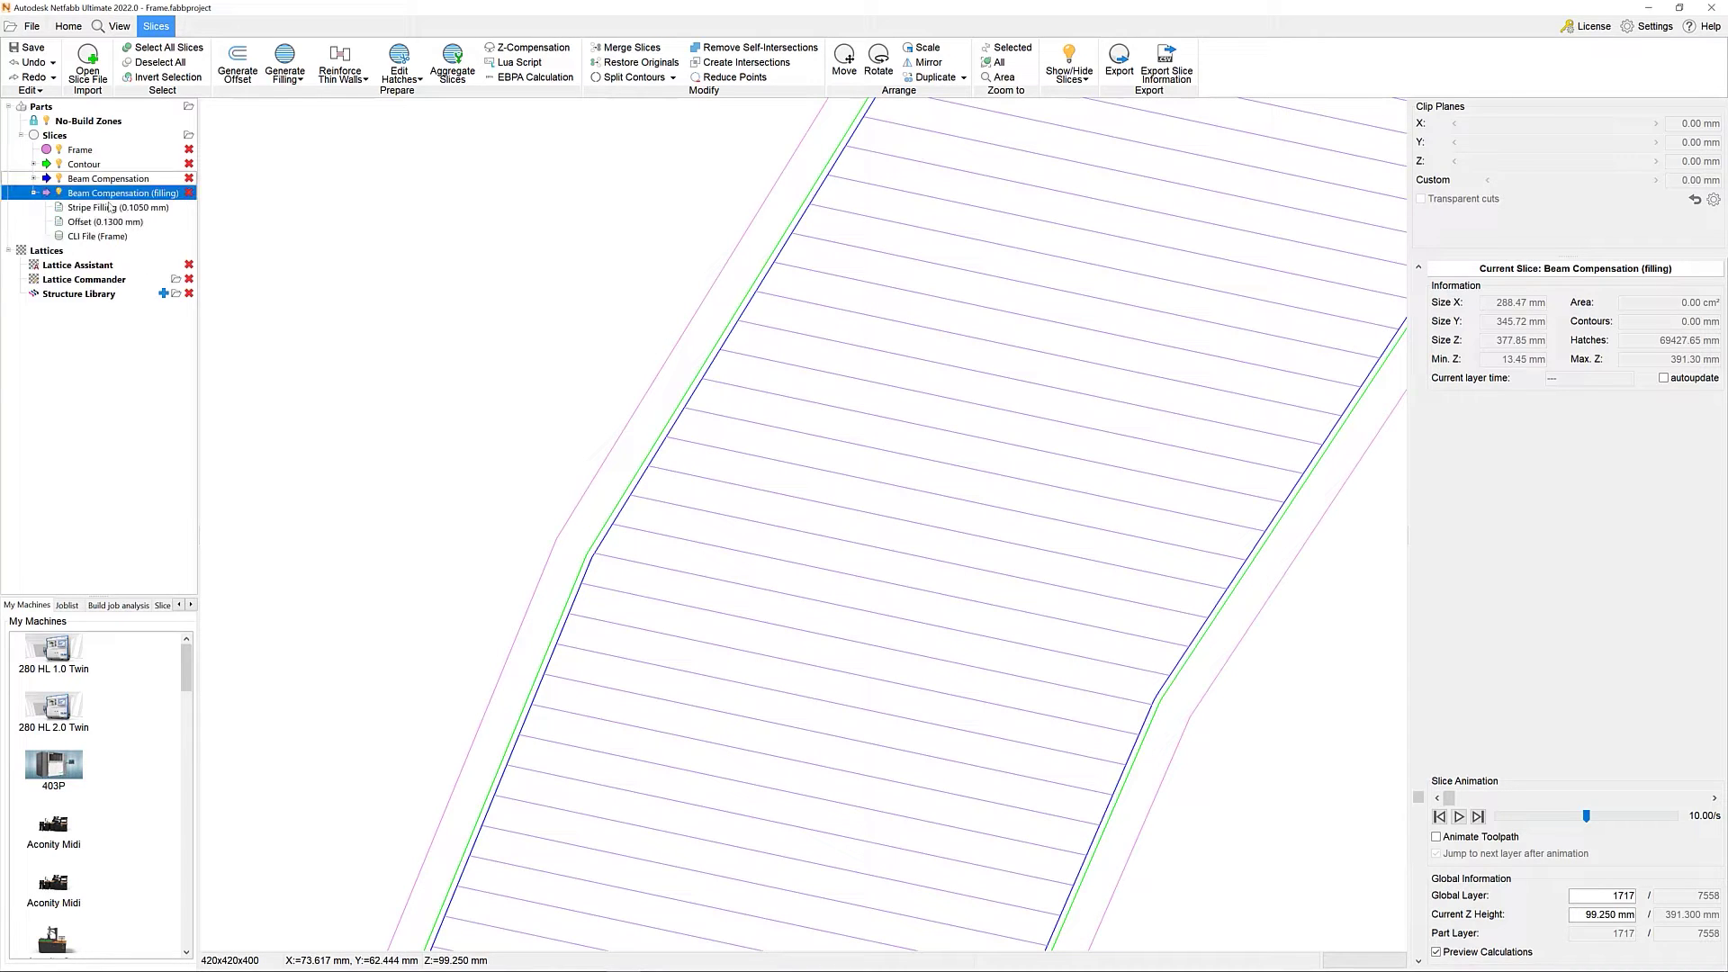
pyautogui.click(34, 178)
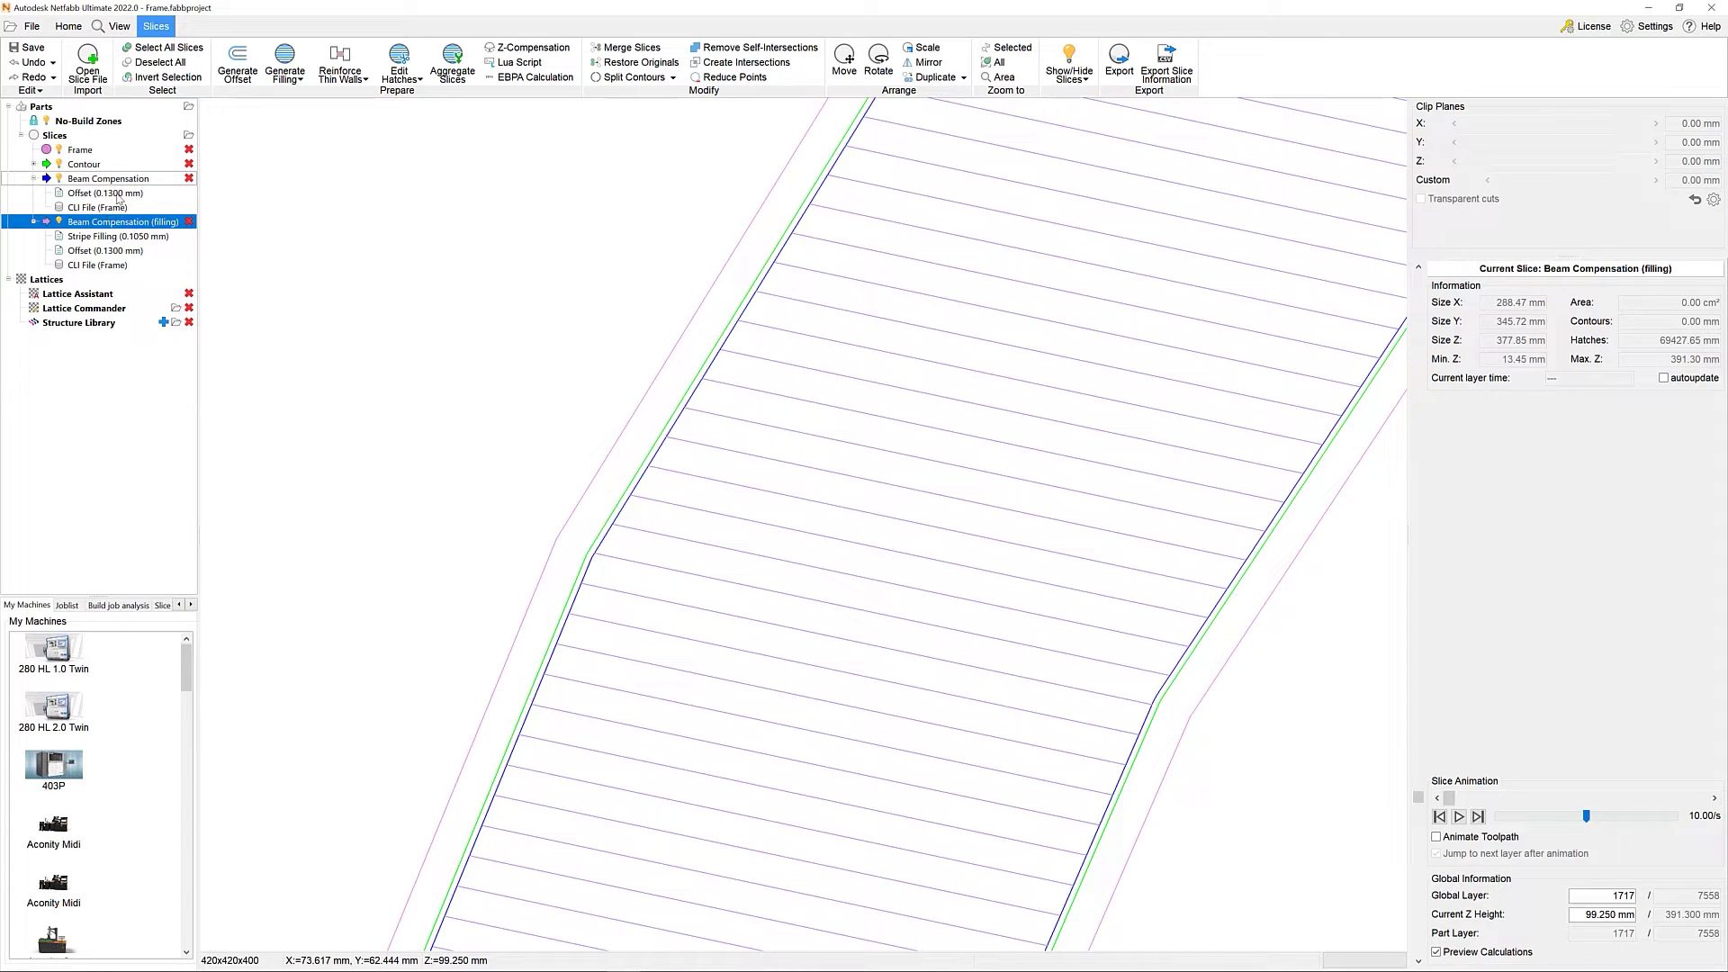
pyautogui.doubleClick(115, 194)
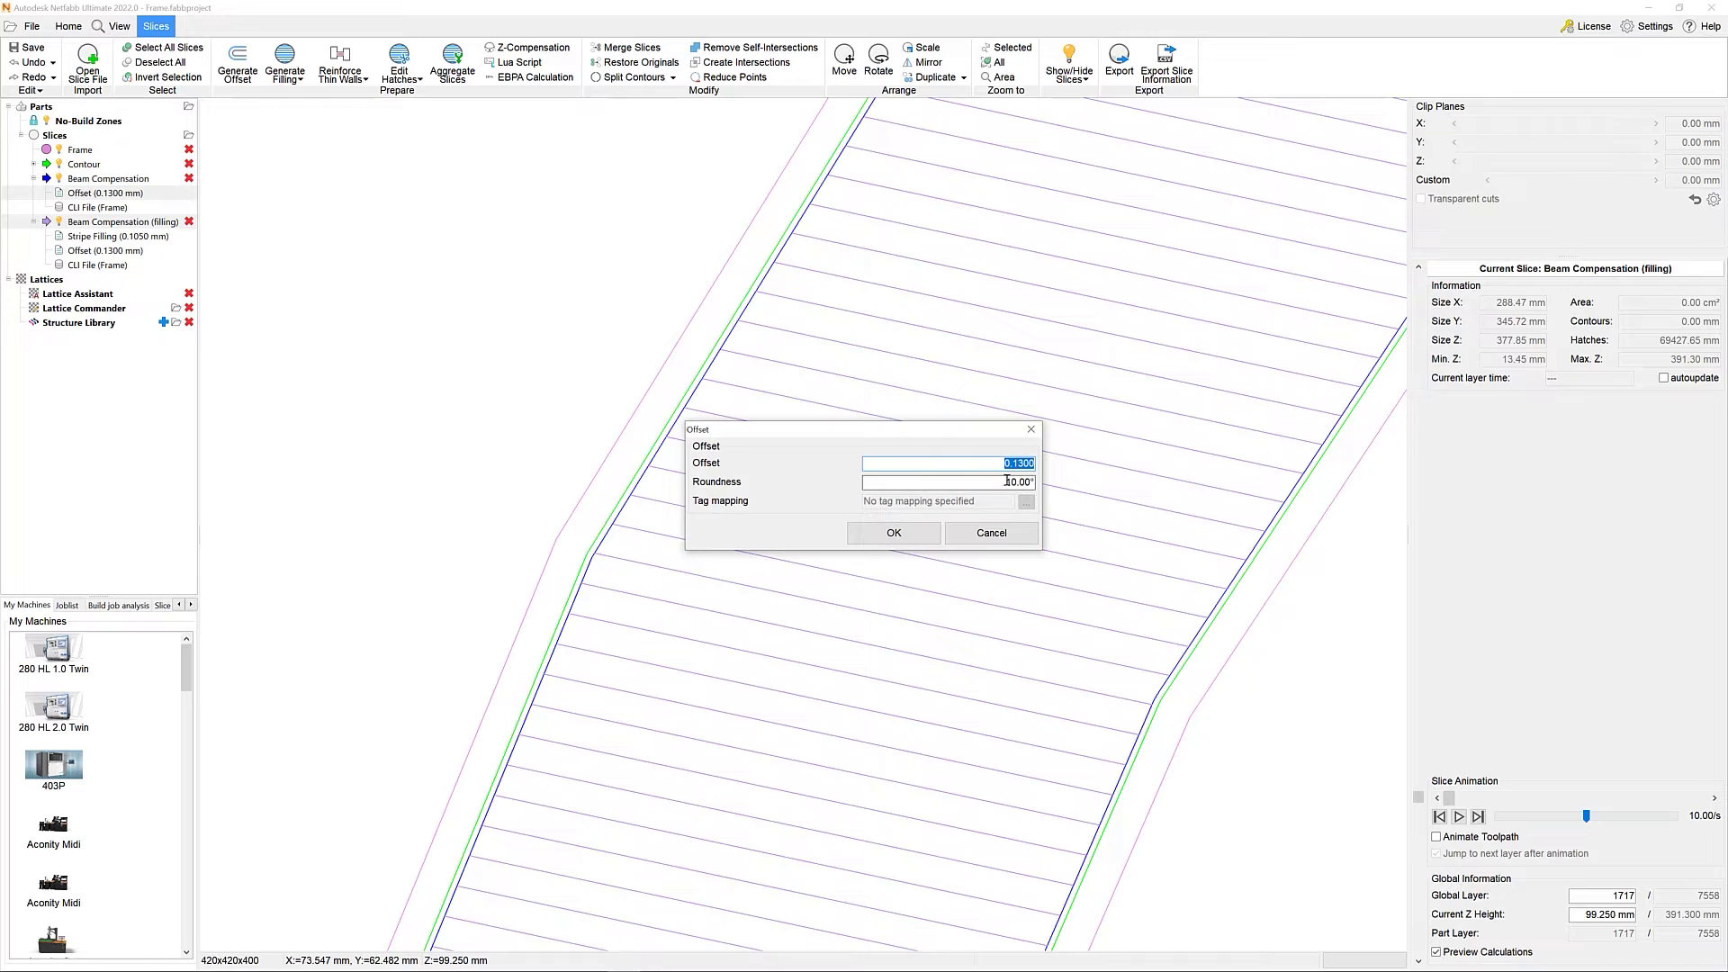
pyautogui.click(1021, 463)
pyautogui.write('2')
pyautogui.click(908, 537)
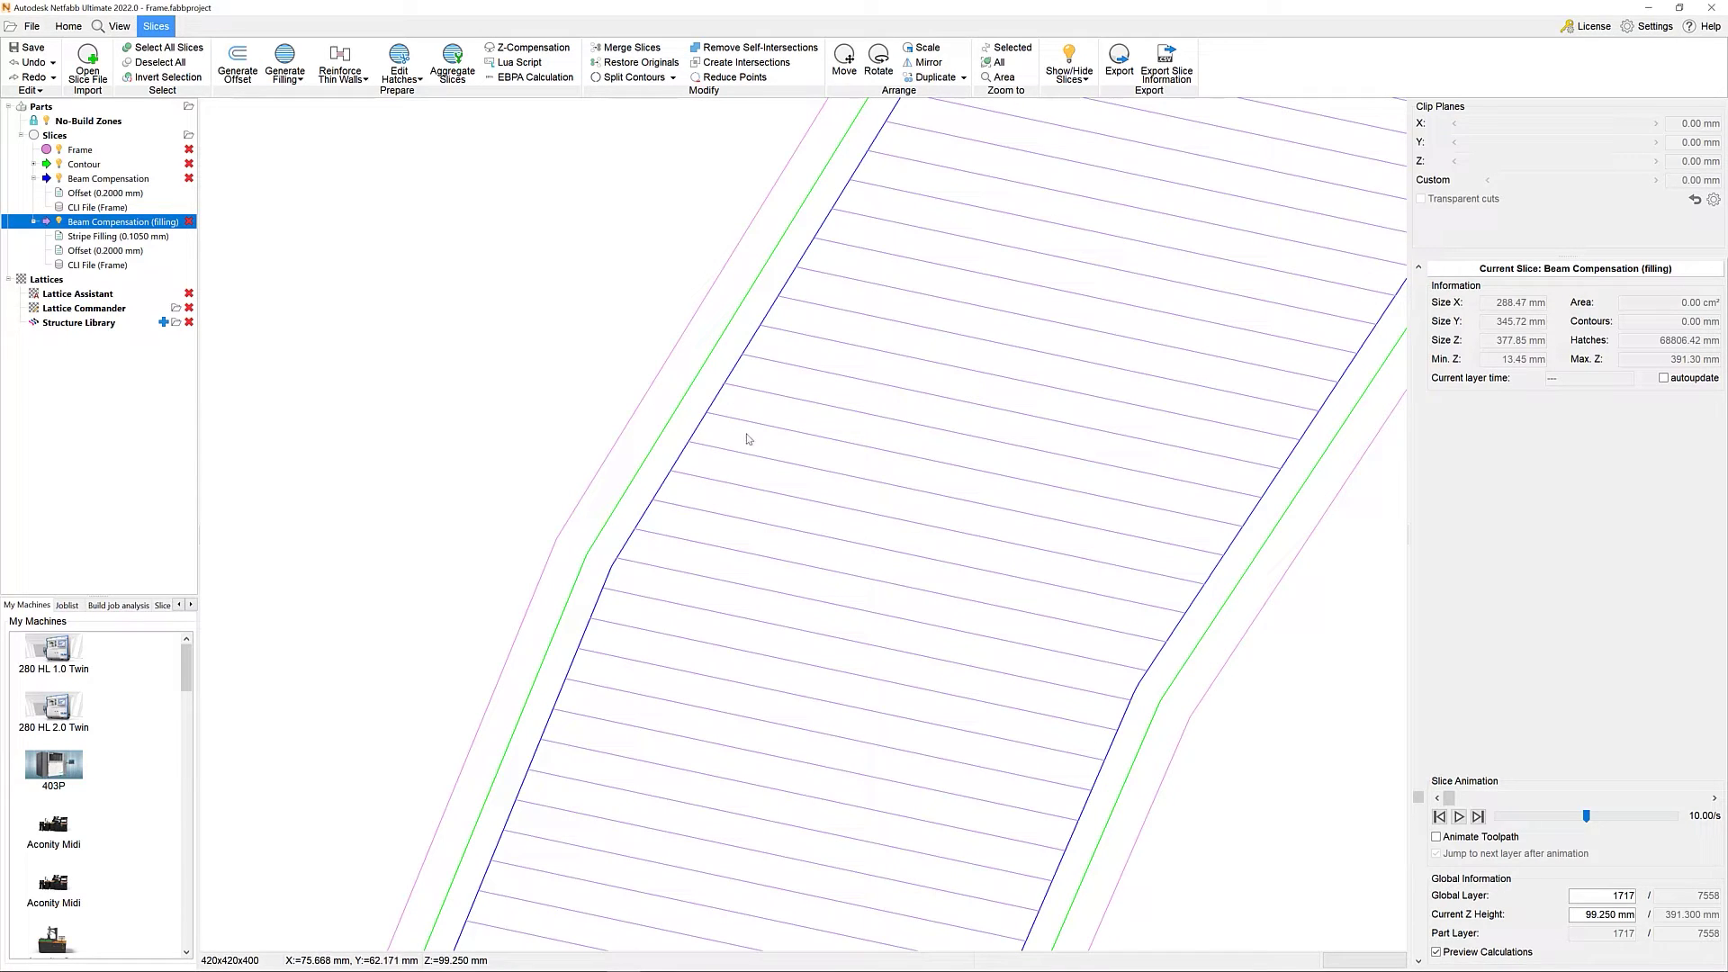
# Step: Hide the Beam Compensation and Frame slices
pyautogui.click(59, 179)
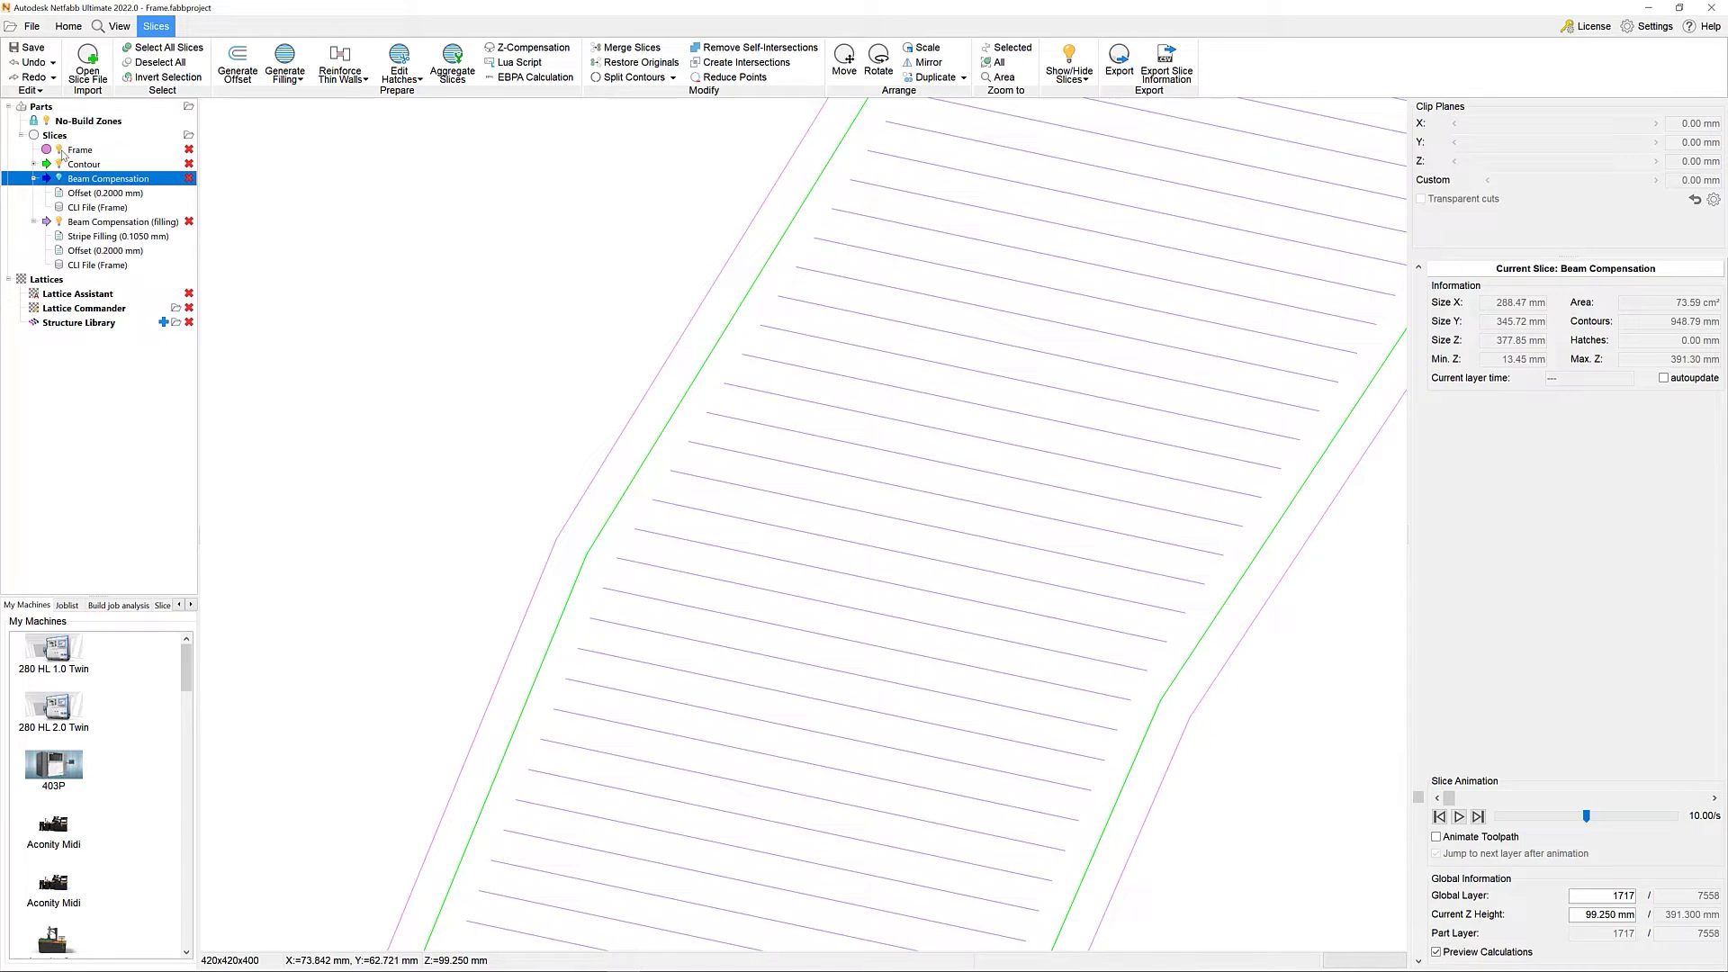
pyautogui.click(60, 151)
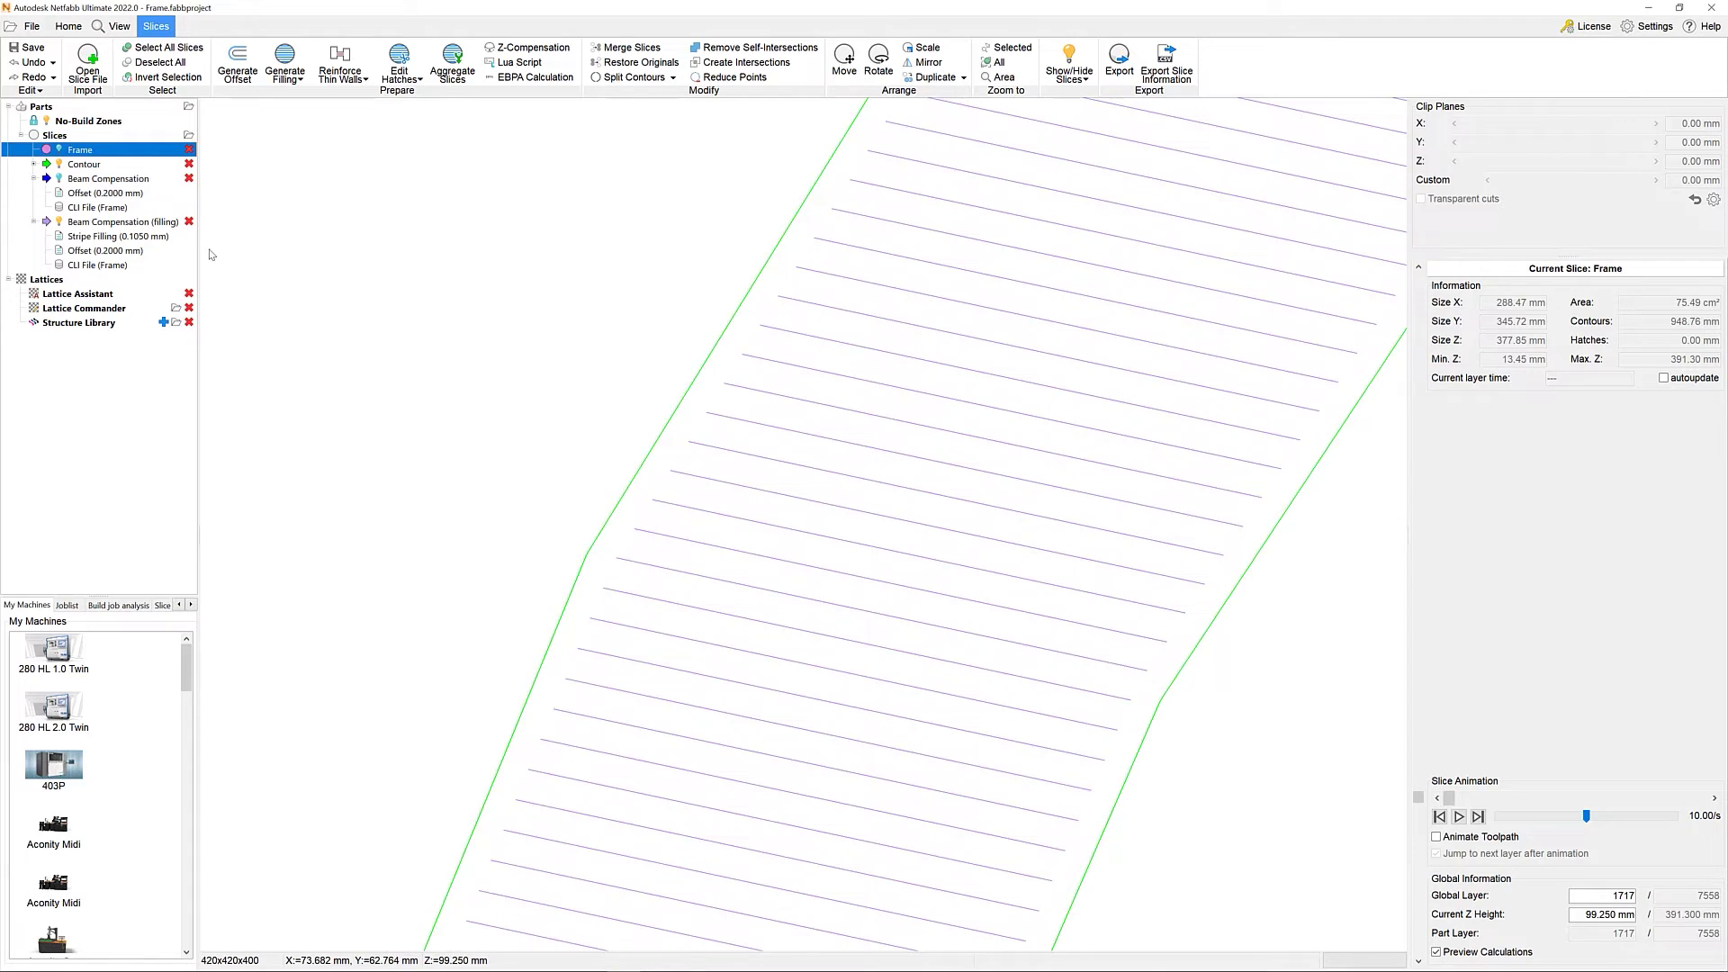
# Step: Examine the green contour and stripe hatching along the layer, from the thin ring out to the whole frame section
pyautogui.scroll(-5, 979, 650)
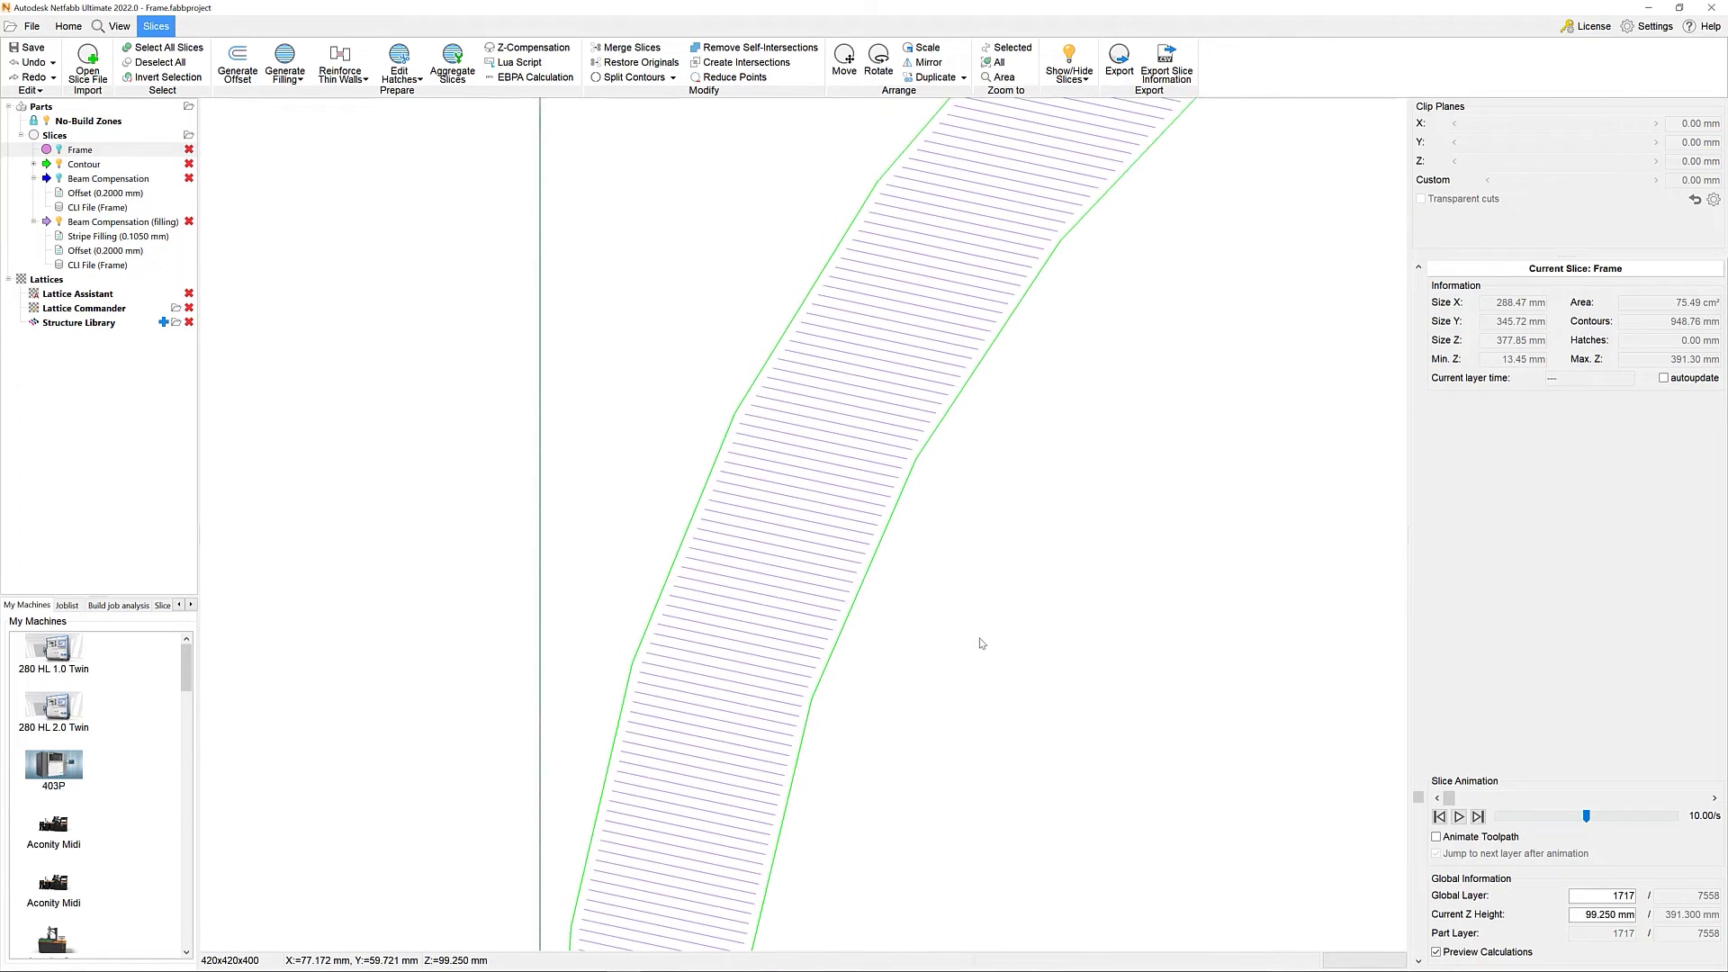
pyautogui.scroll(-3, 981, 644)
pyautogui.moveTo(1045, 606); pyautogui.dragTo(922, 592, button='right')
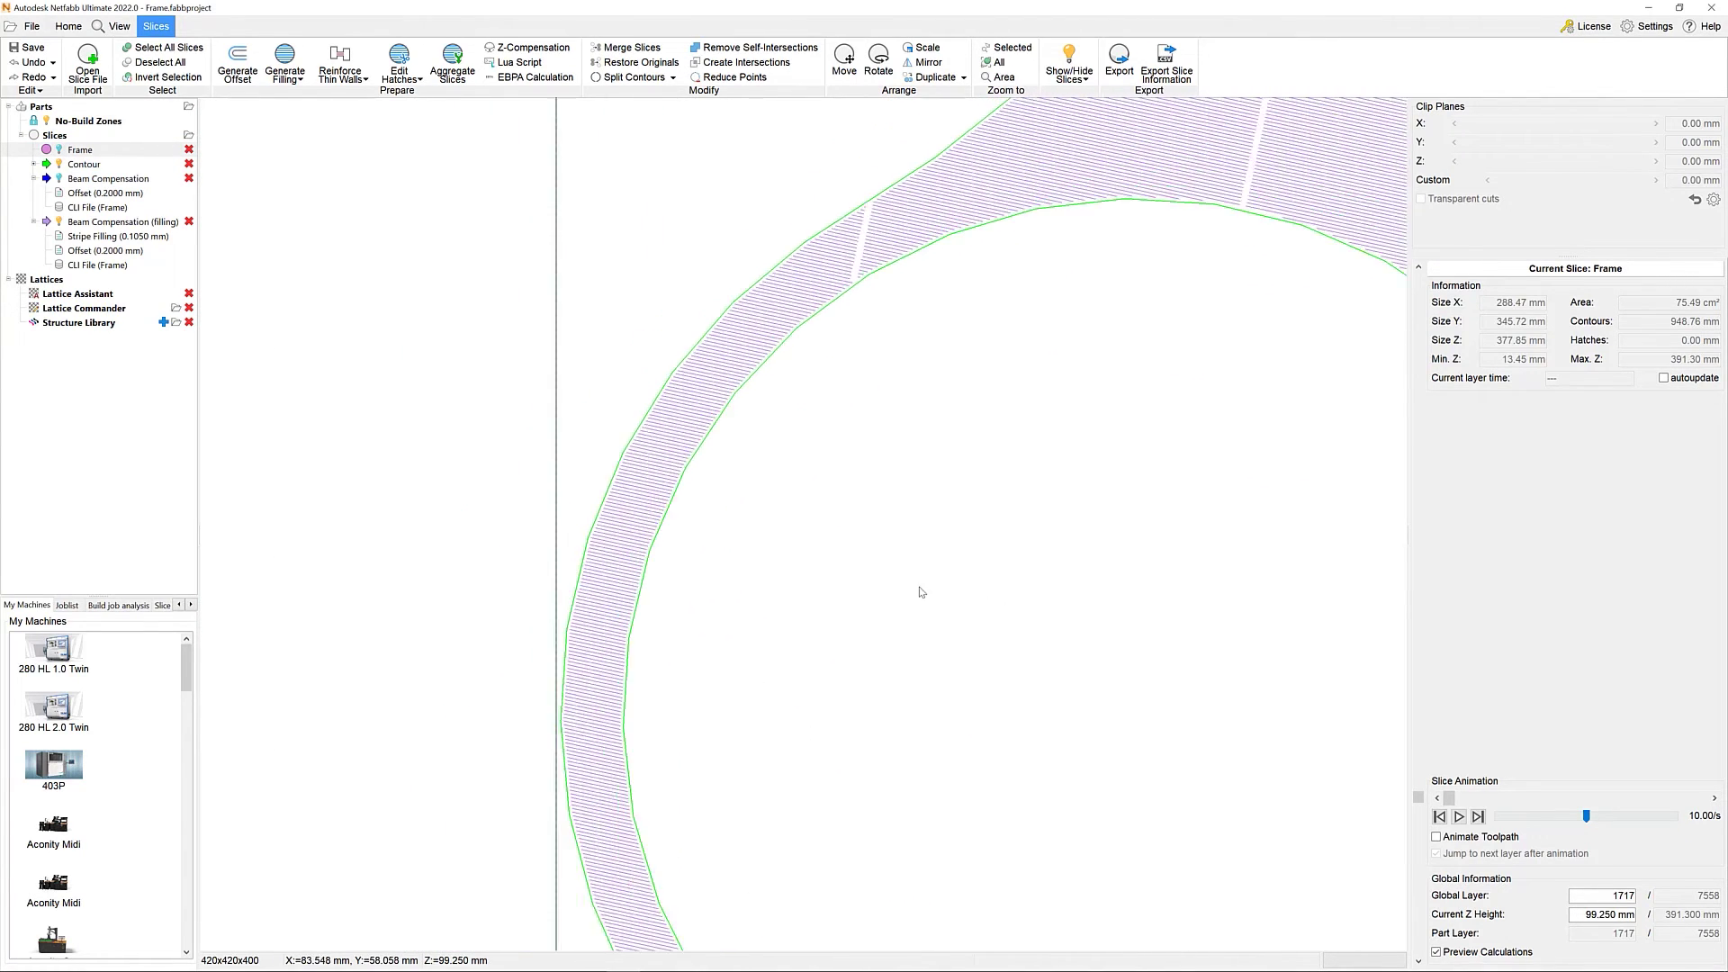
pyautogui.scroll(-3, 921, 591)
pyautogui.moveTo(1049, 532); pyautogui.dragTo(786, 571, button='right')
pyautogui.scroll(-2, 940, 410)
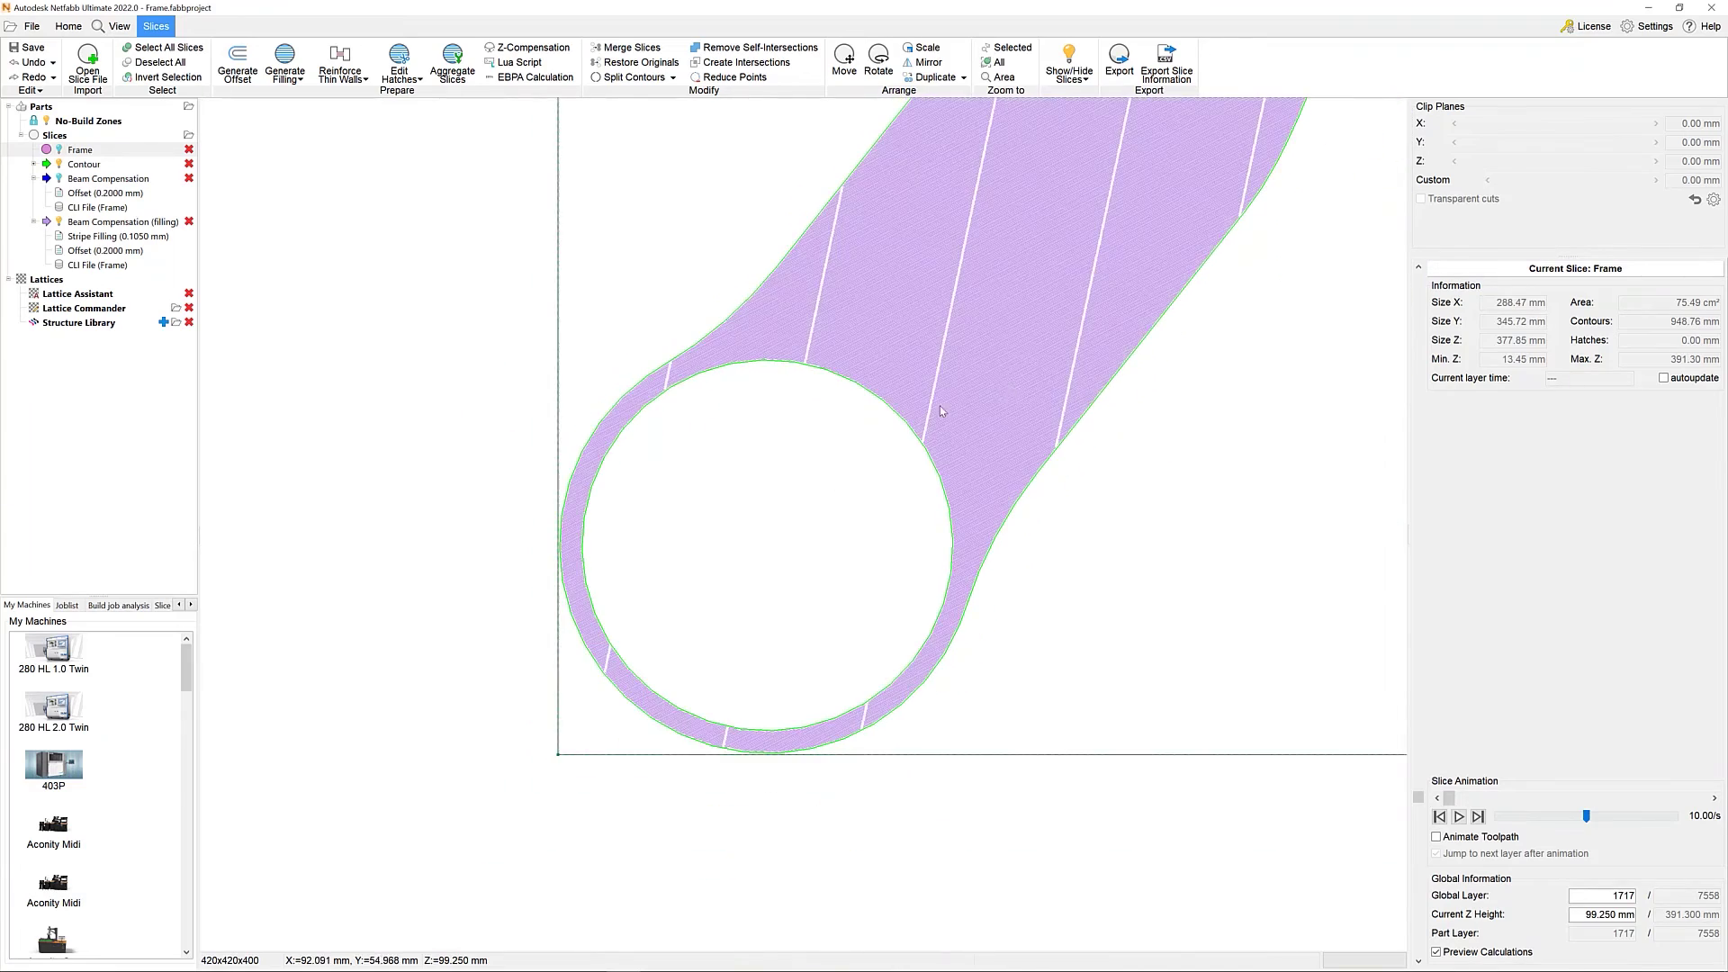
pyautogui.scroll(-2, 940, 410)
pyautogui.moveTo(941, 410); pyautogui.dragTo(567, 814, button='right')
pyautogui.scroll(-2, 810, 596)
pyautogui.scroll(-3, 673, 544)
pyautogui.moveTo(698, 503); pyautogui.dragTo(623, 809, button='right')
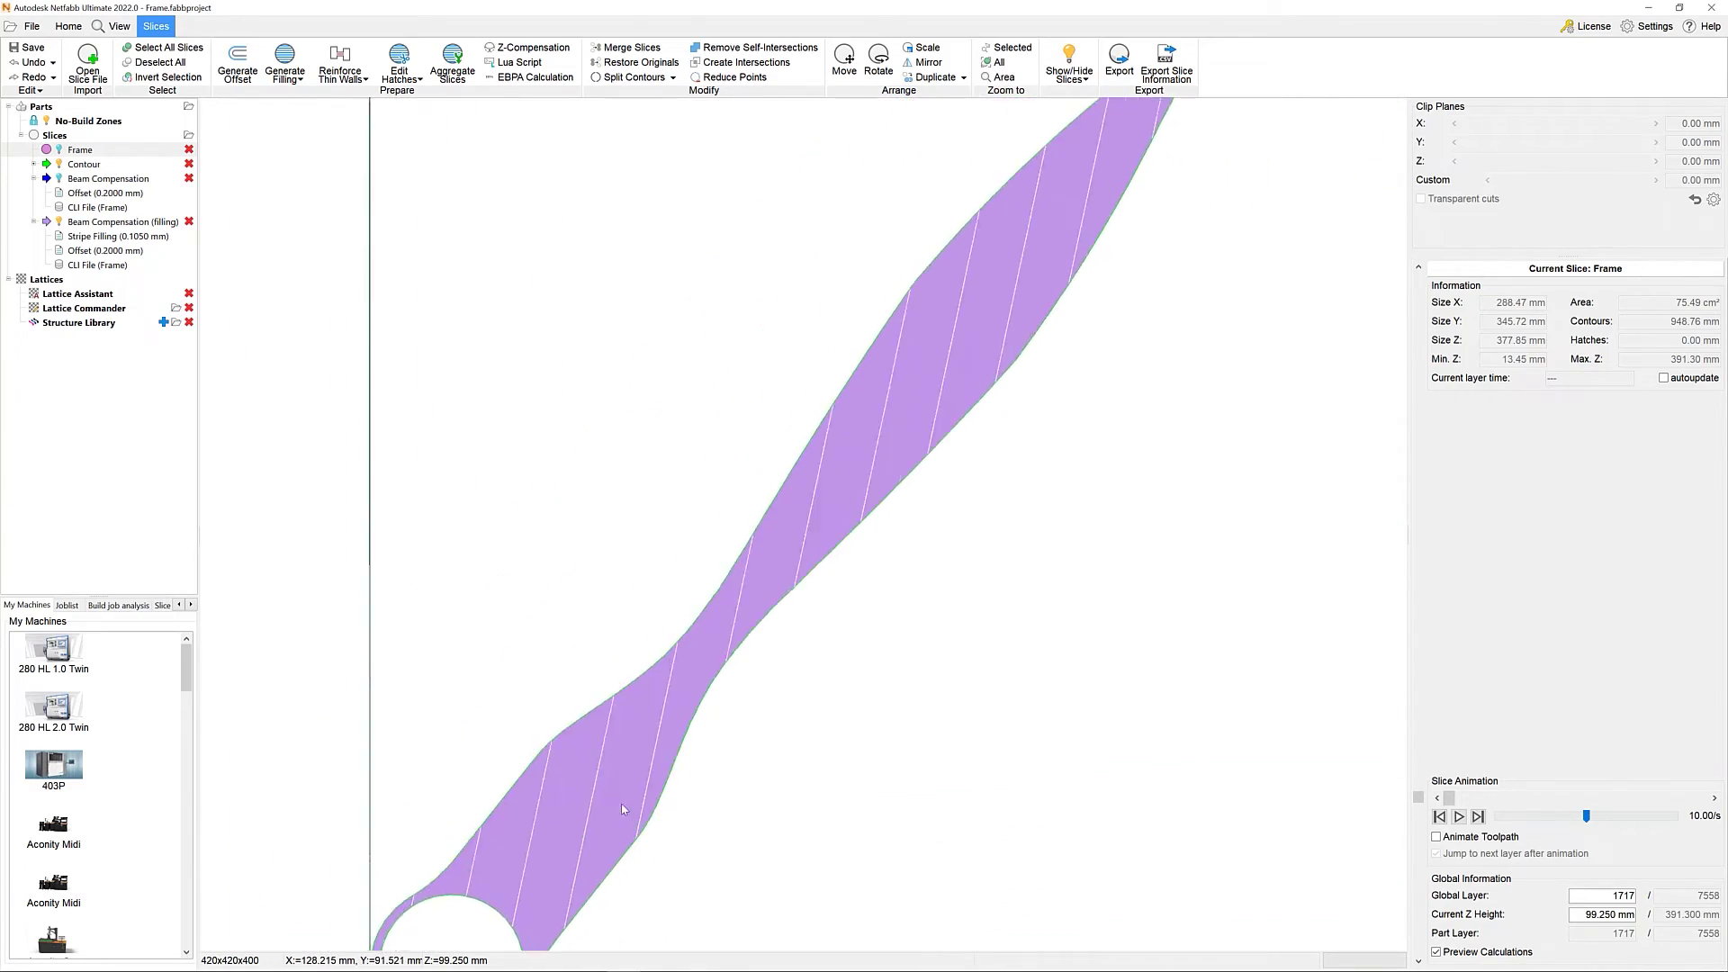
pyautogui.scroll(-3, 623, 808)
pyautogui.moveTo(783, 521); pyautogui.dragTo(787, 698, button='right')
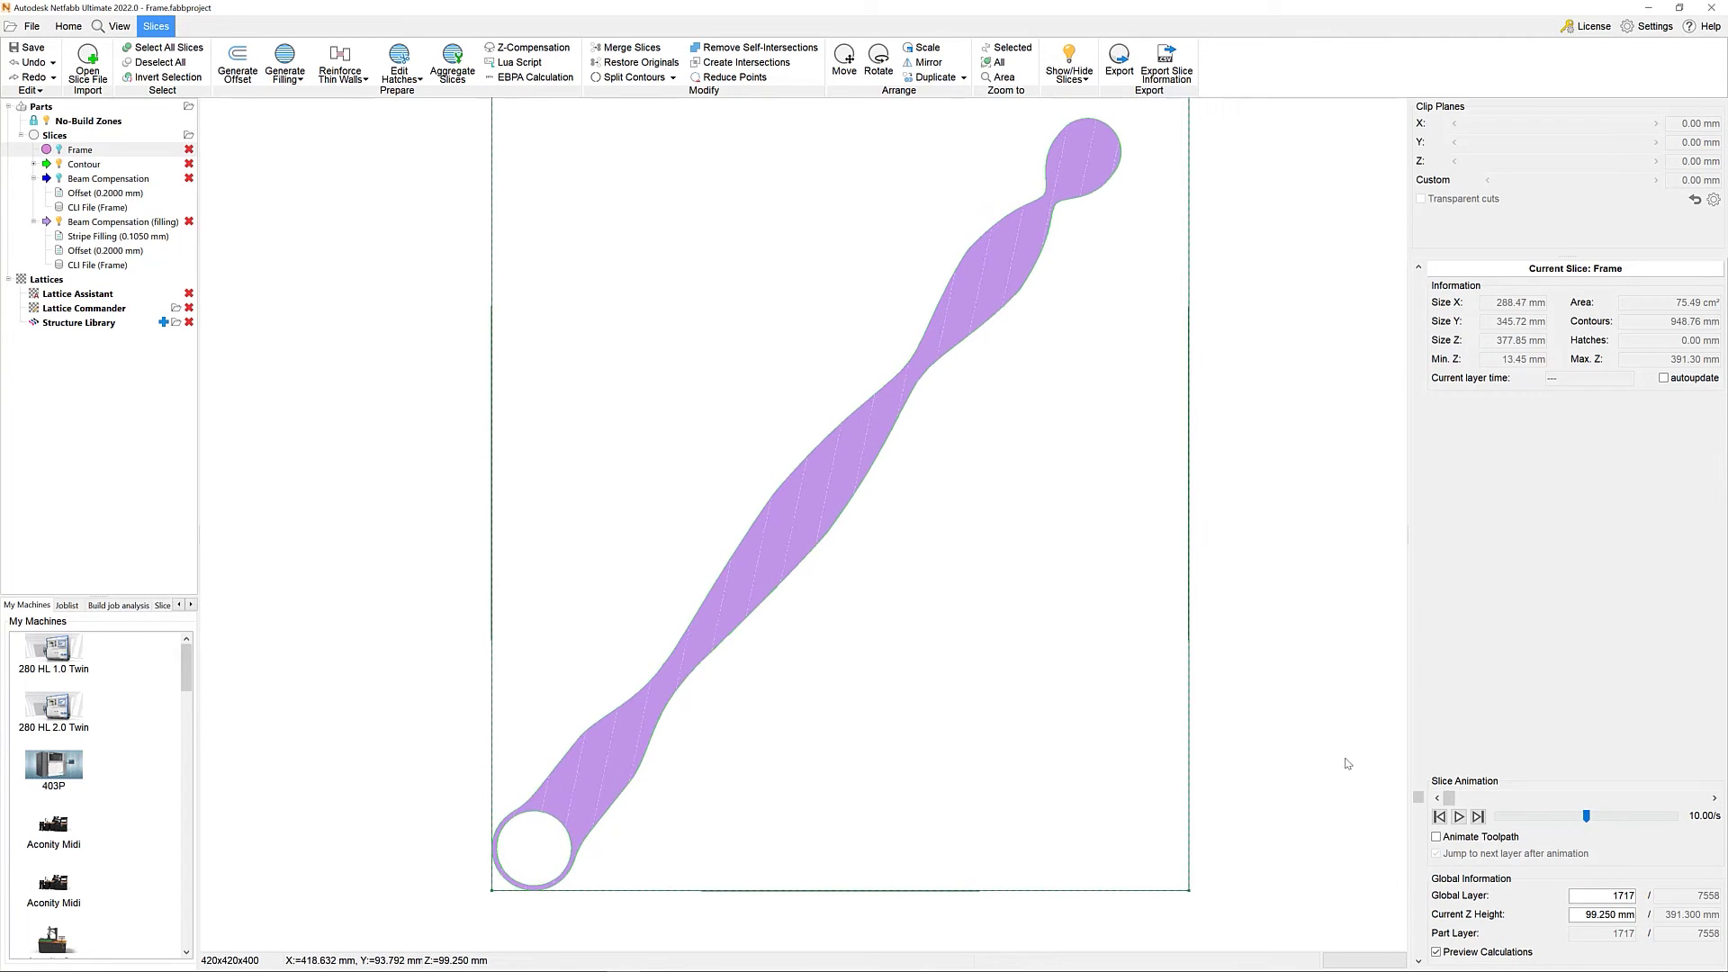
# Step: Turn on toolpath animation, play the slice animation through the layers, and pause it
pyautogui.click(1437, 837)
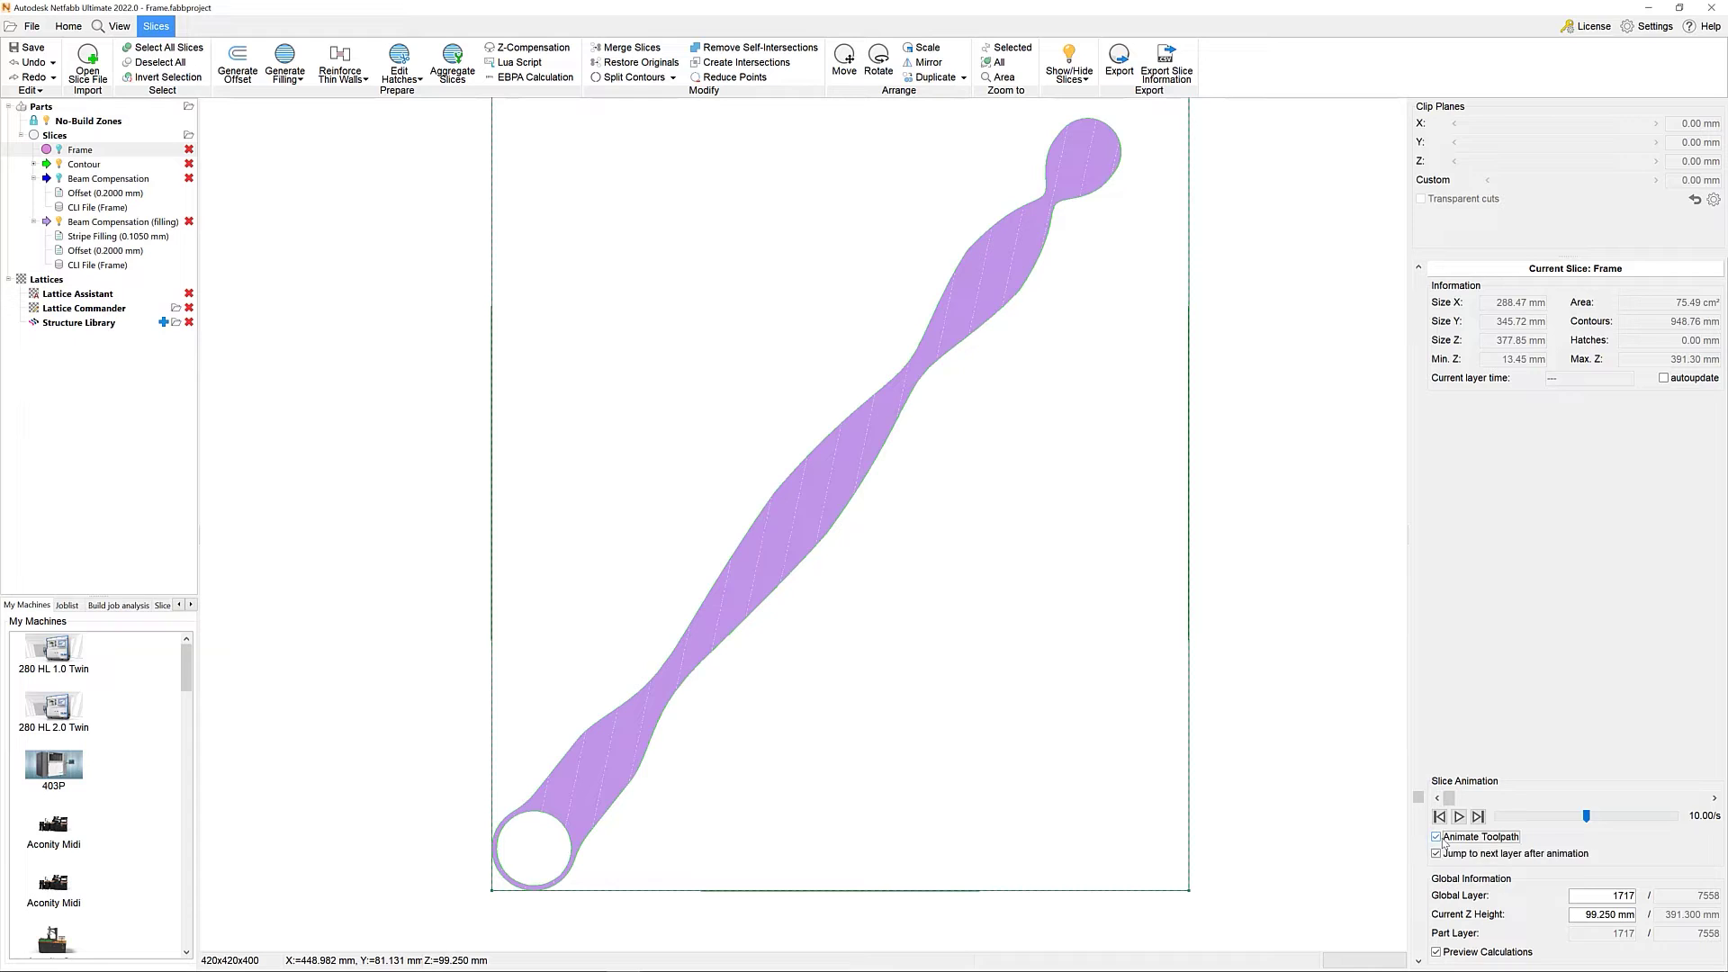
pyautogui.click(1459, 817)
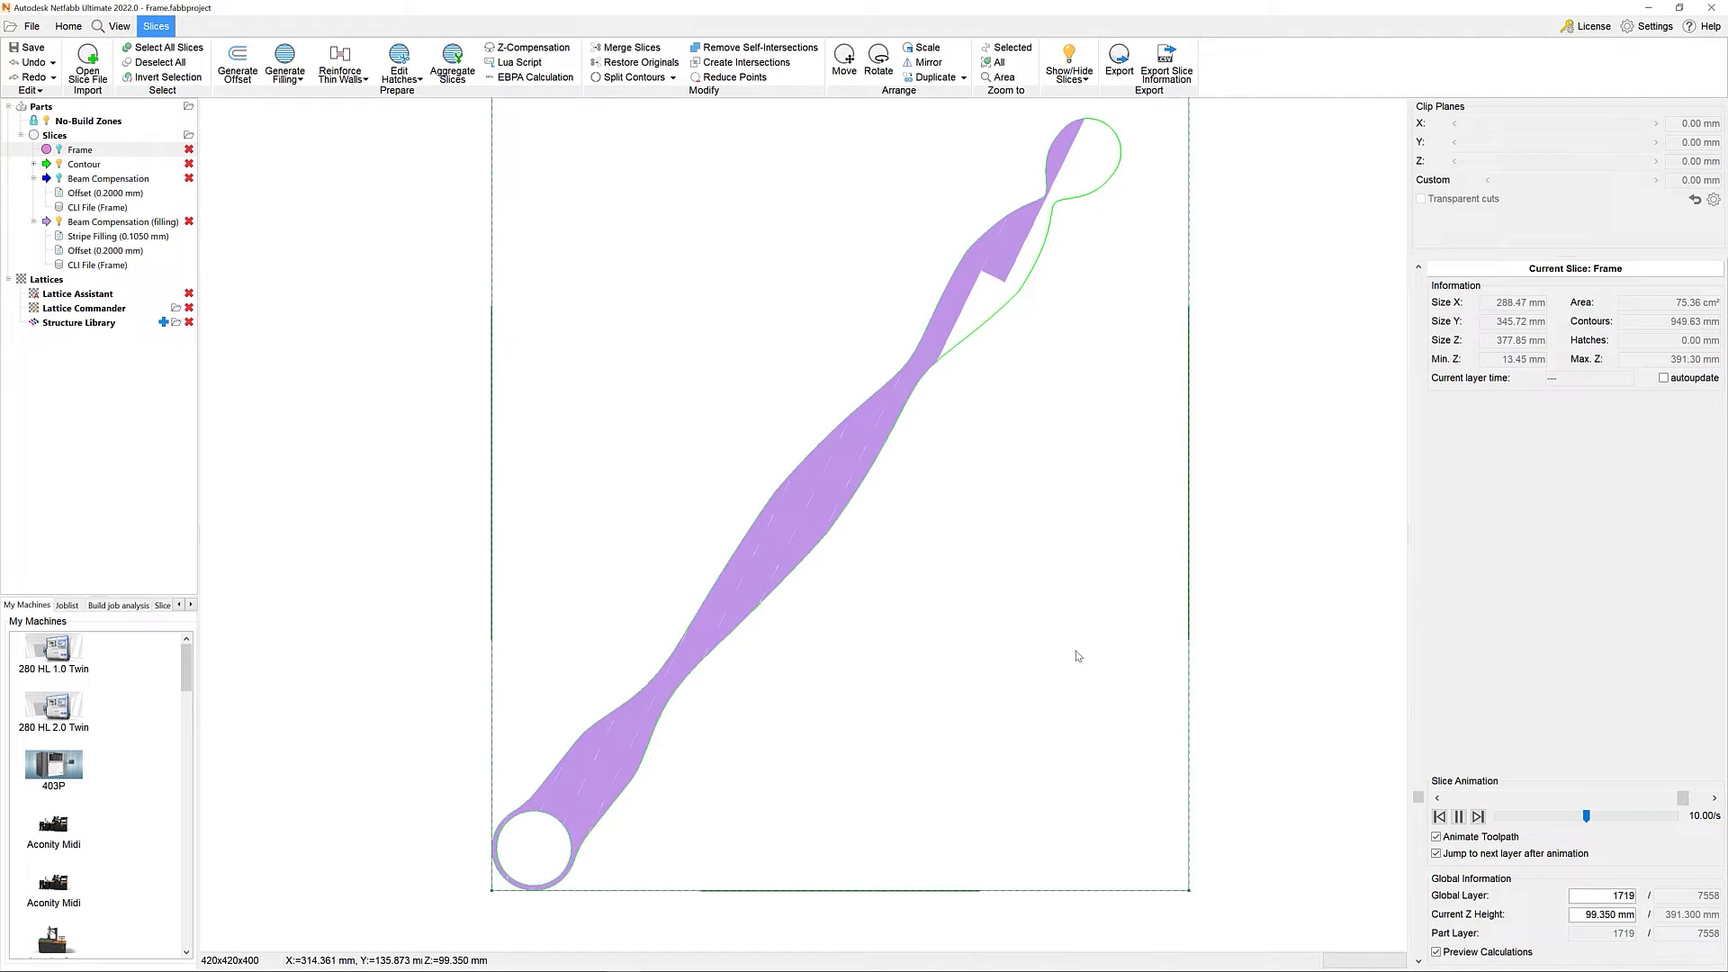
pyautogui.click(1459, 819)
# Step: Move the Beam Compensation (filling) slice to the top of the slices list and replay the toolpath animation
pyautogui.click(83, 165)
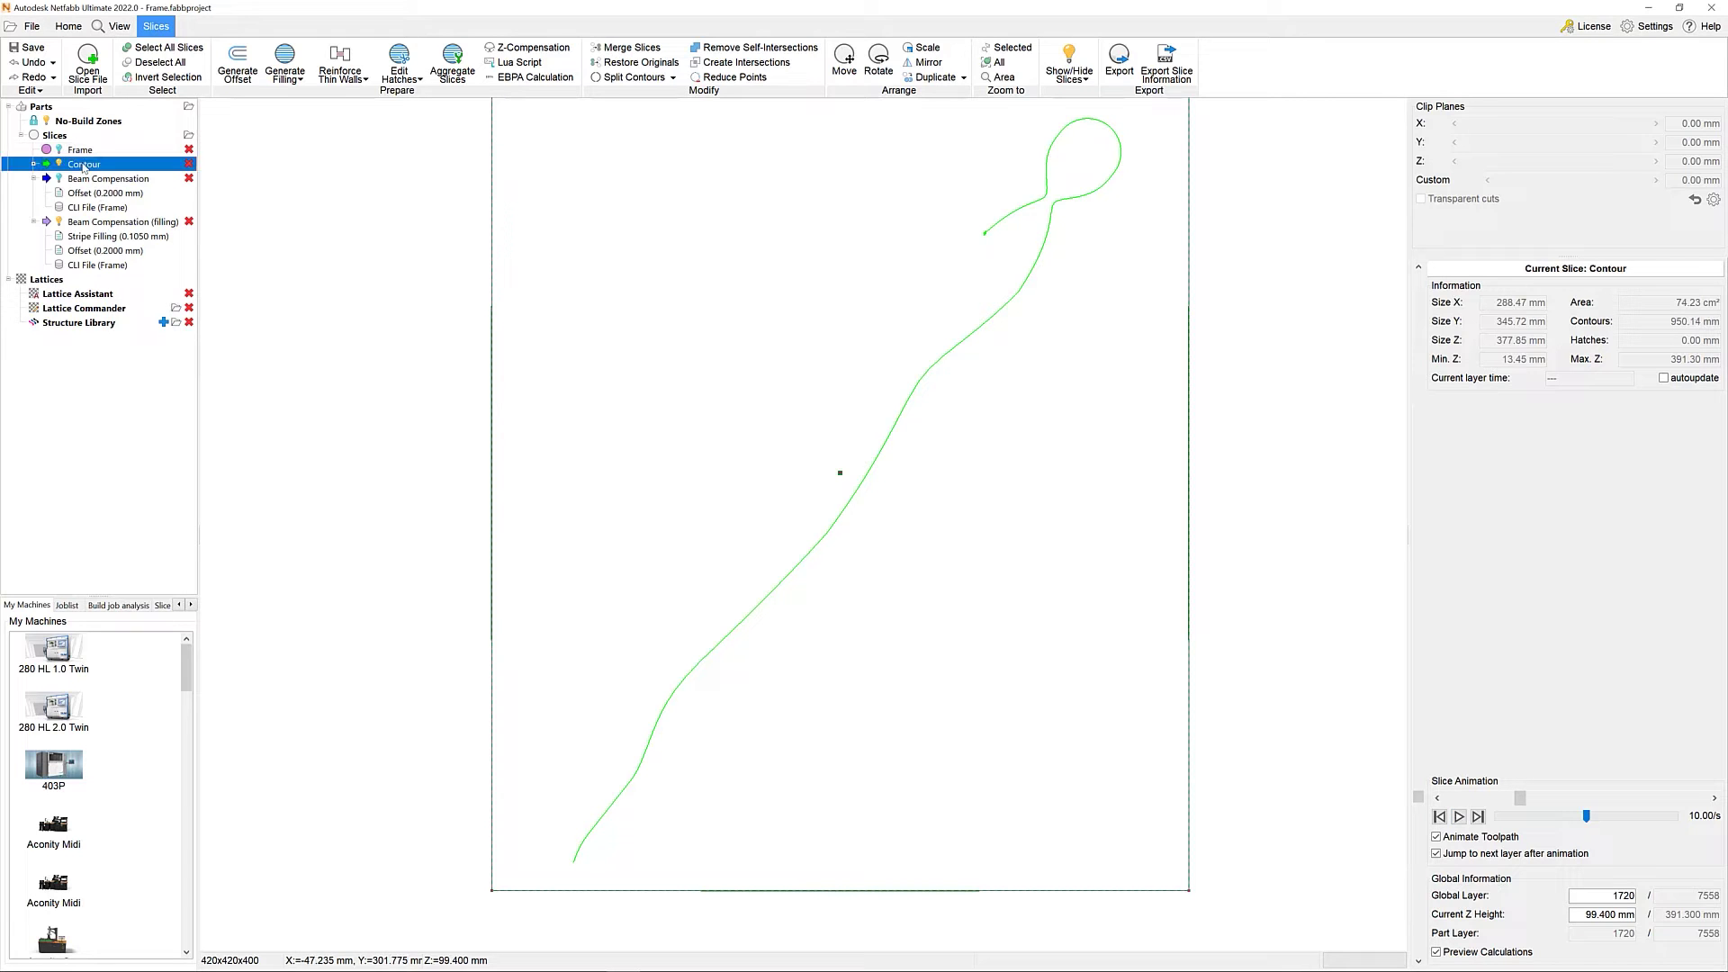
pyautogui.moveTo(83, 166)
pyautogui.mouseDown()
pyautogui.moveTo(76, 272)
pyautogui.moveTo(69, 160)
pyautogui.mouseUp()
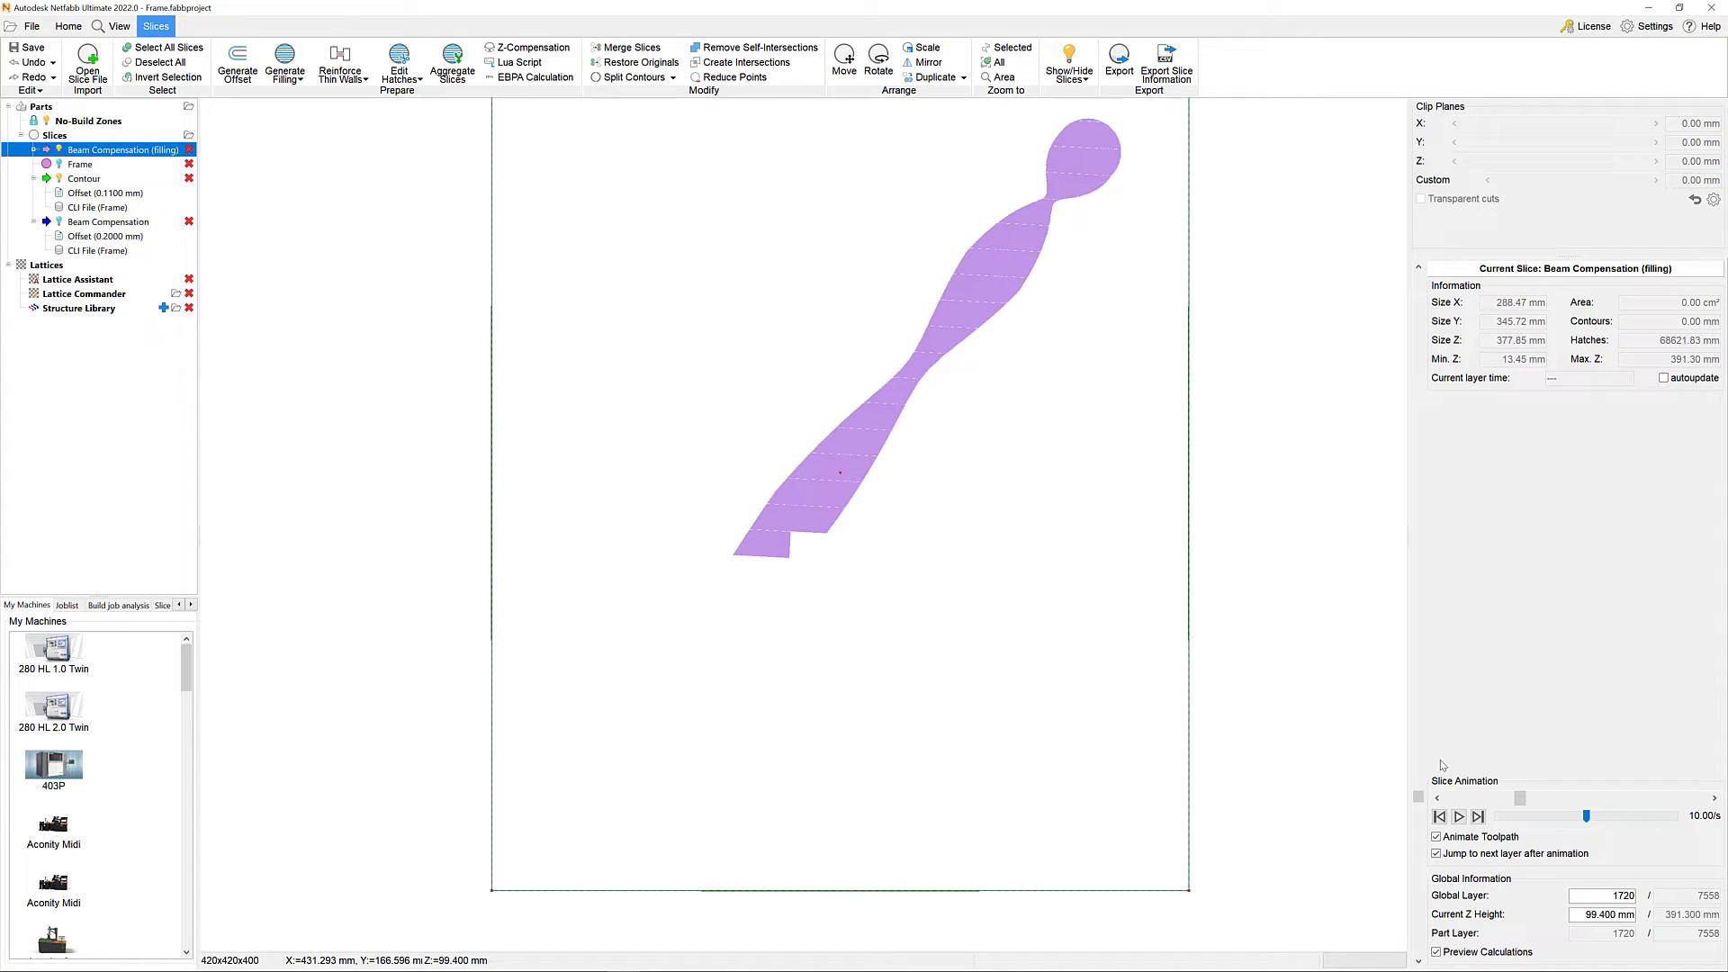
pyautogui.click(1459, 816)
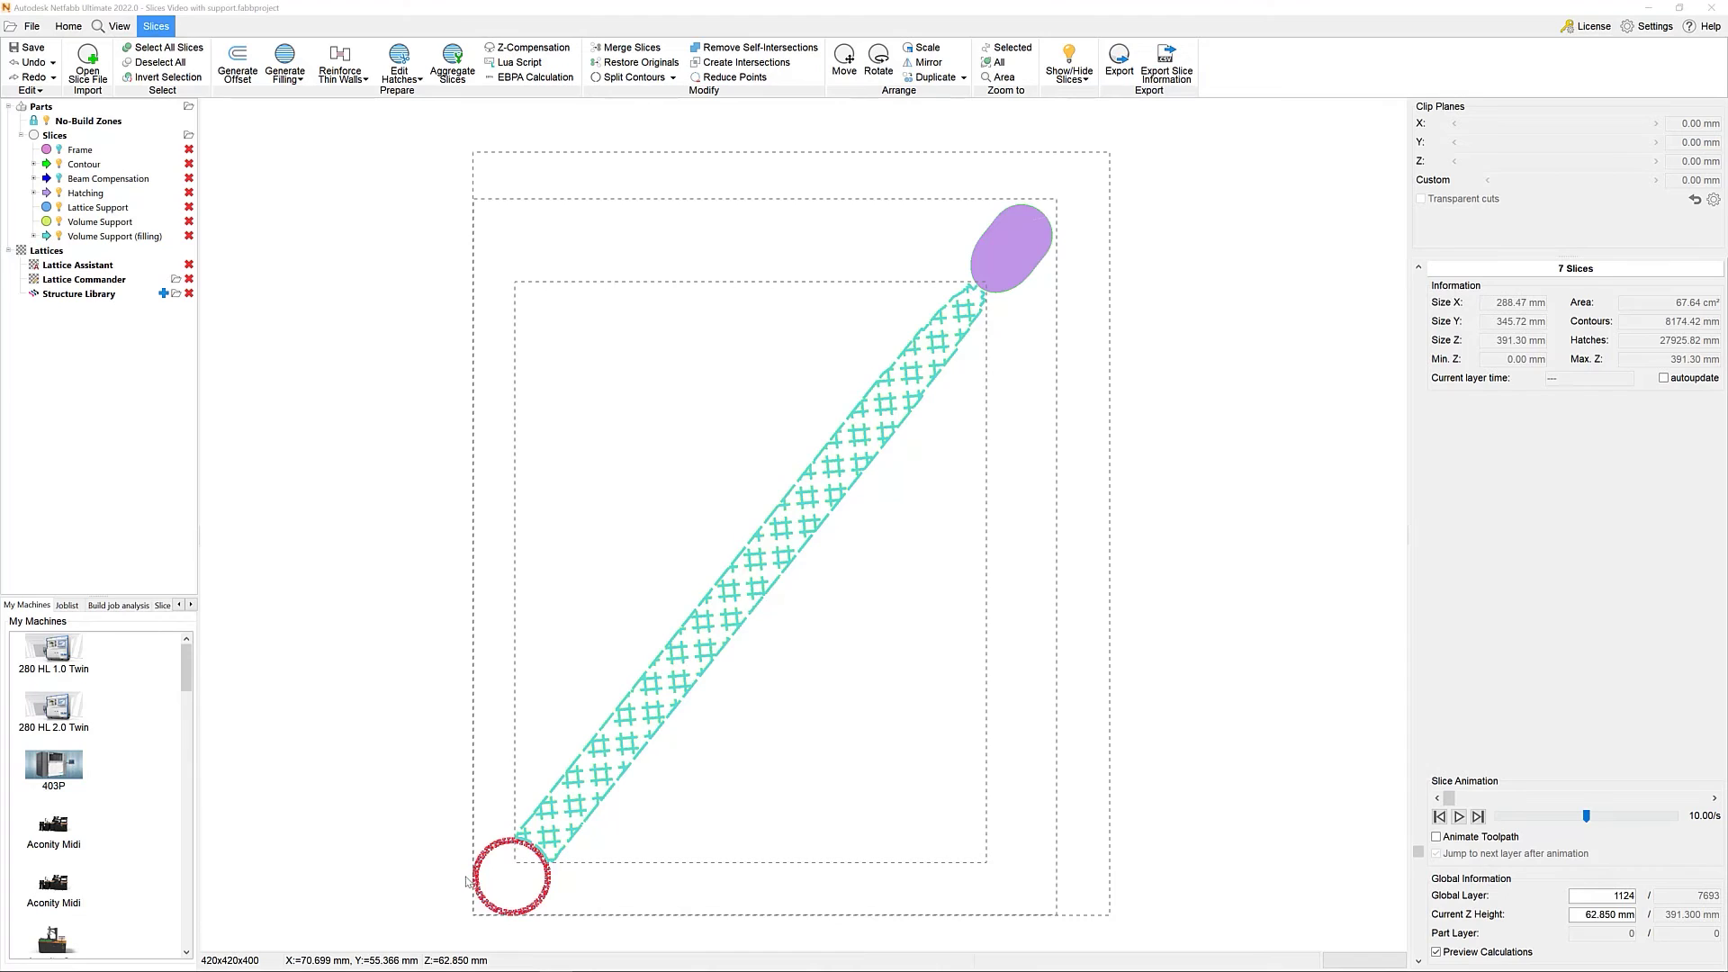
# Step: Examine the lattice support ring and adjoining volume support filling up close in the project with supports
pyautogui.scroll(2, 784, 404)
pyautogui.moveTo(684, 855); pyautogui.dragTo(827, 419, button='middle')
pyautogui.scroll(3, 713, 445)
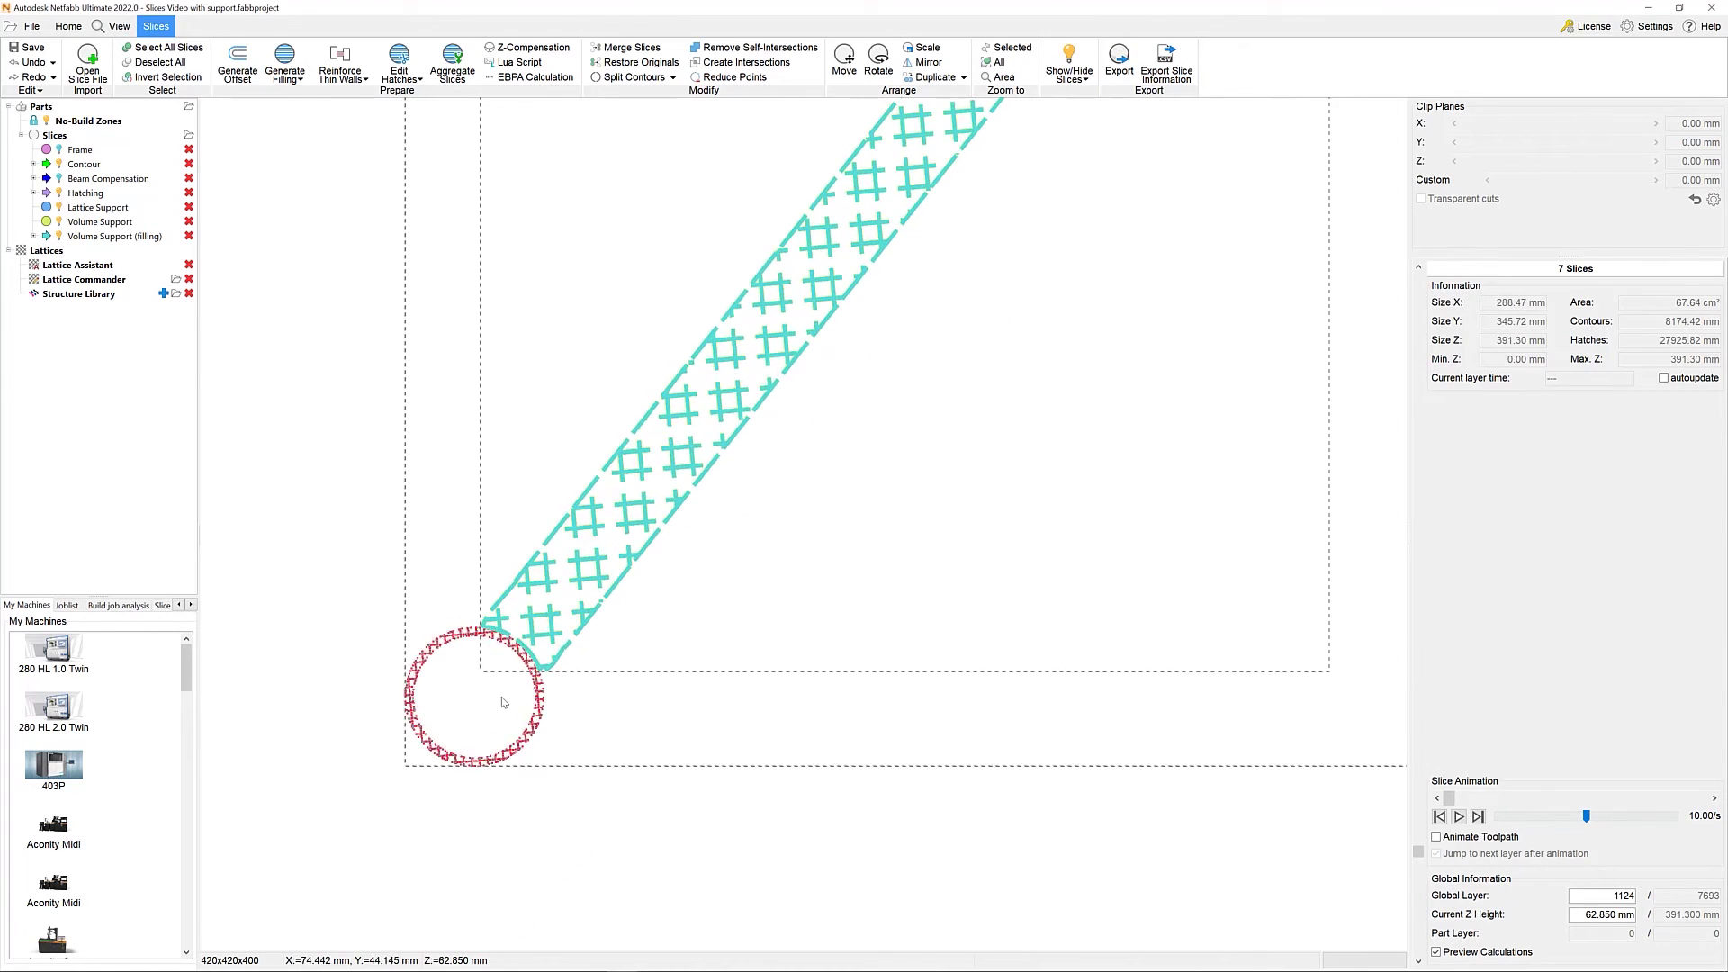
pyautogui.moveTo(519, 685); pyautogui.dragTo(768, 532, button='middle')
pyautogui.scroll(5, 769, 532)
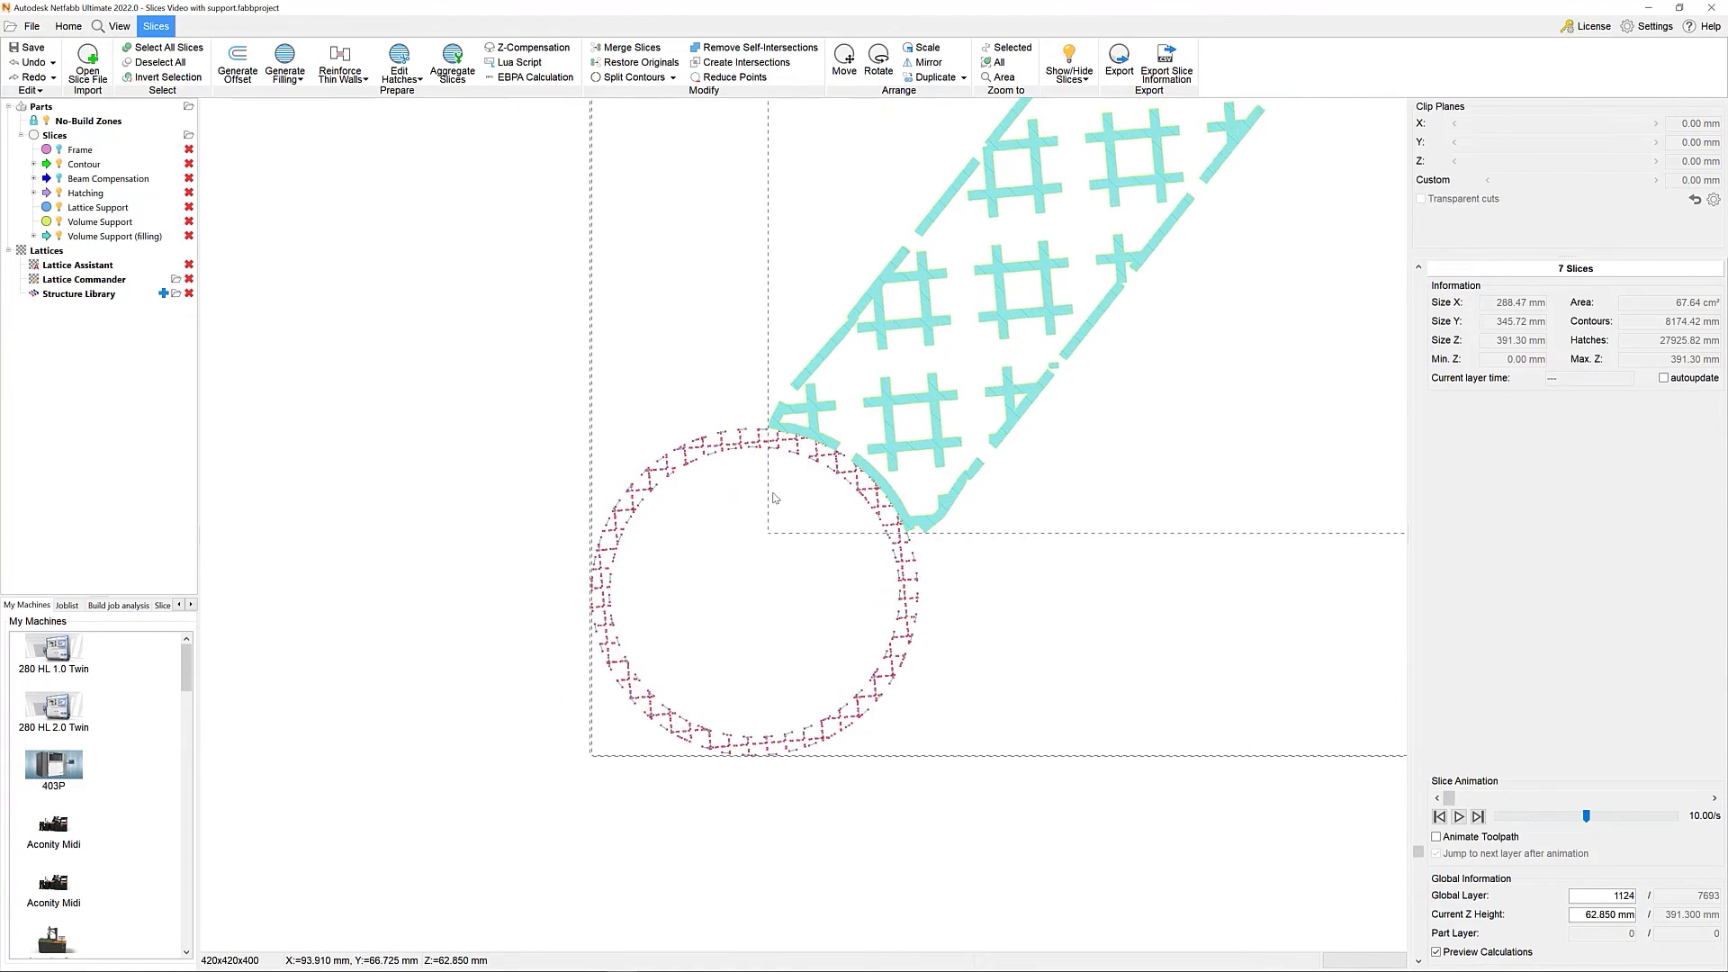
pyautogui.scroll(4, 733, 622)
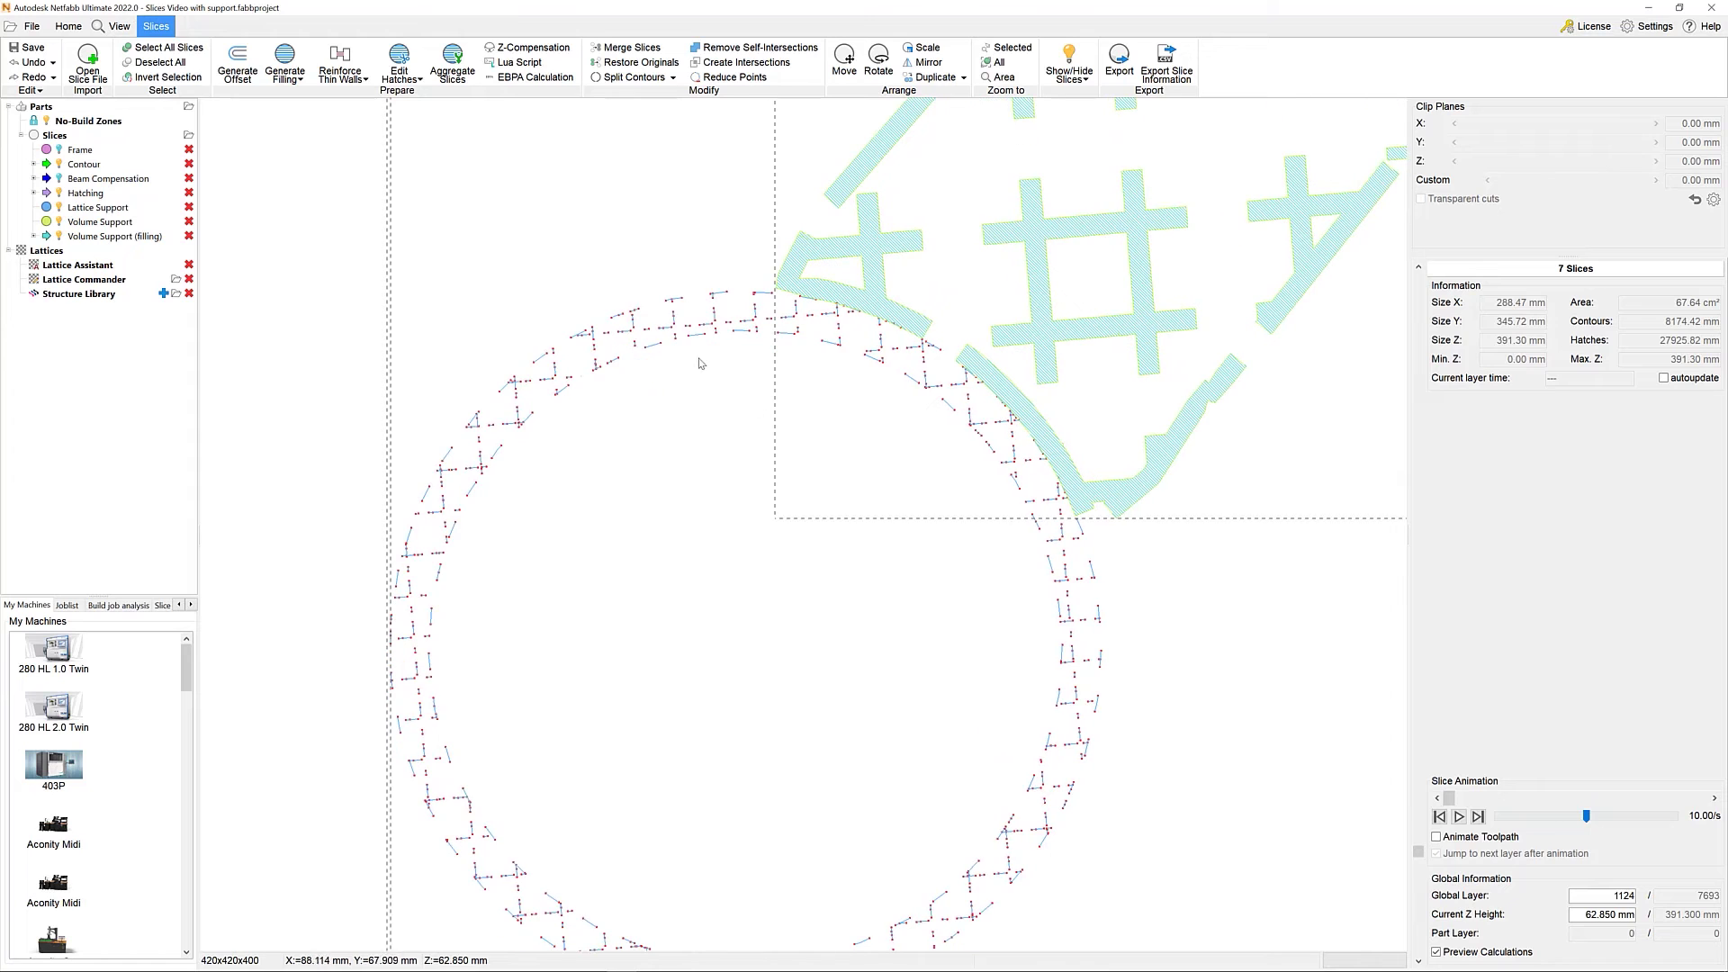
# Step: Select the Lattice Support slice and examine its ring next to the volume support
pyautogui.scroll(1, 657, 396)
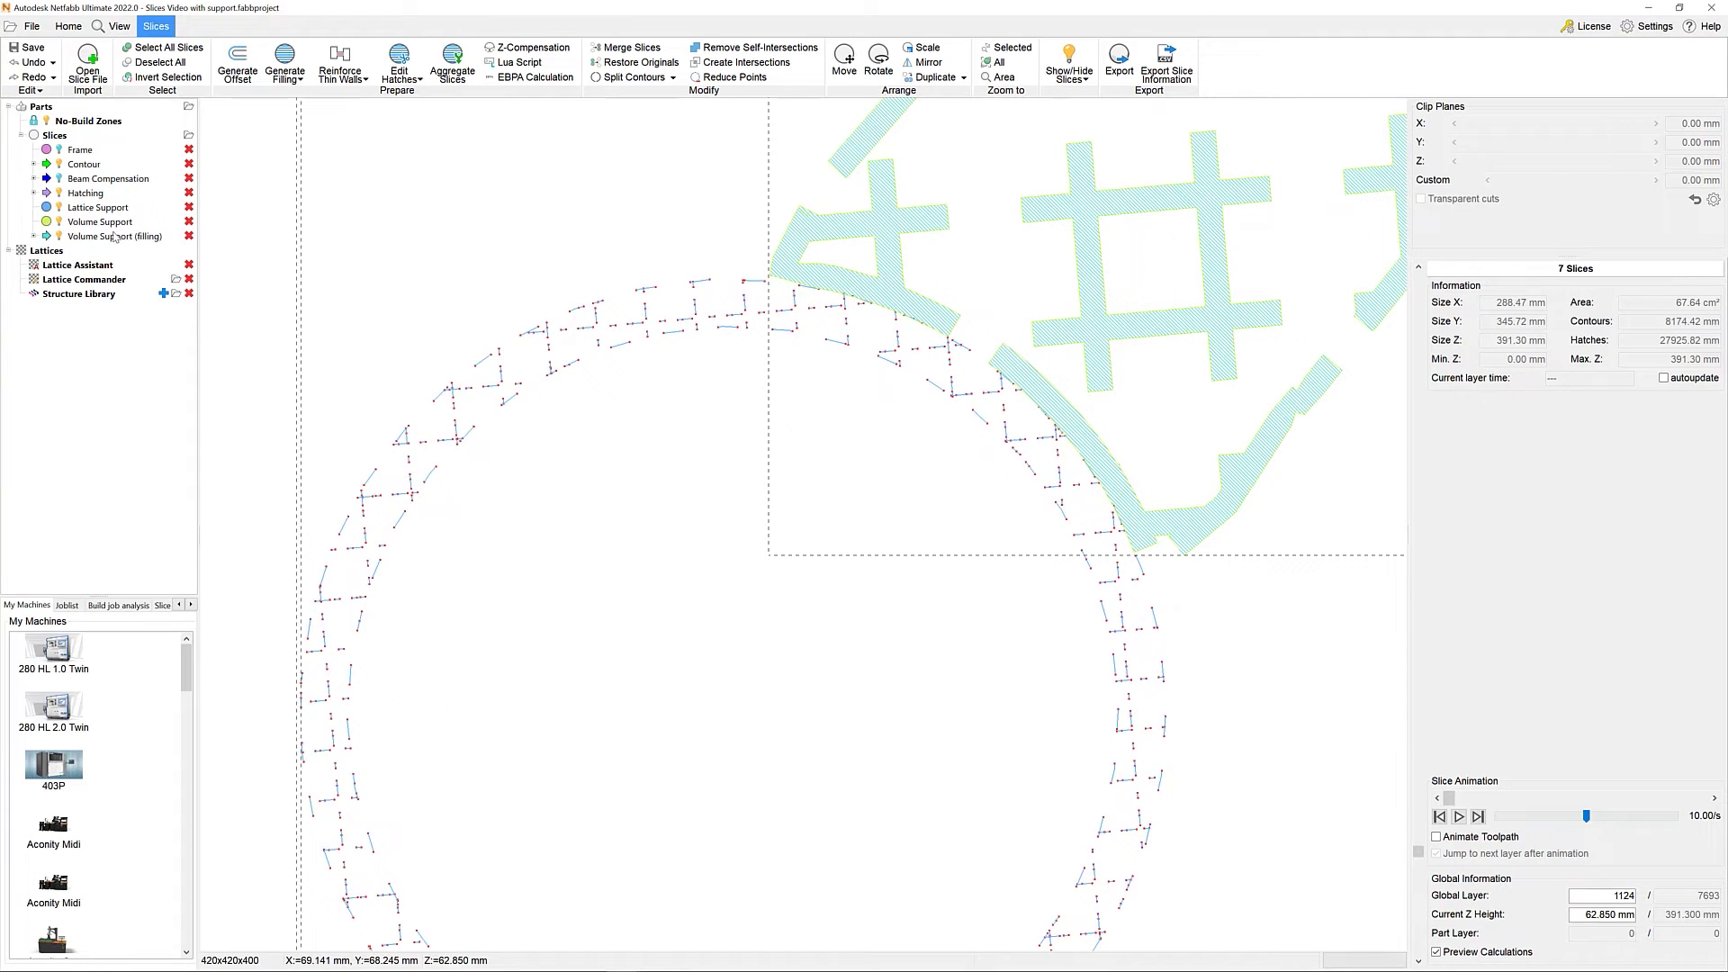
pyautogui.click(101, 208)
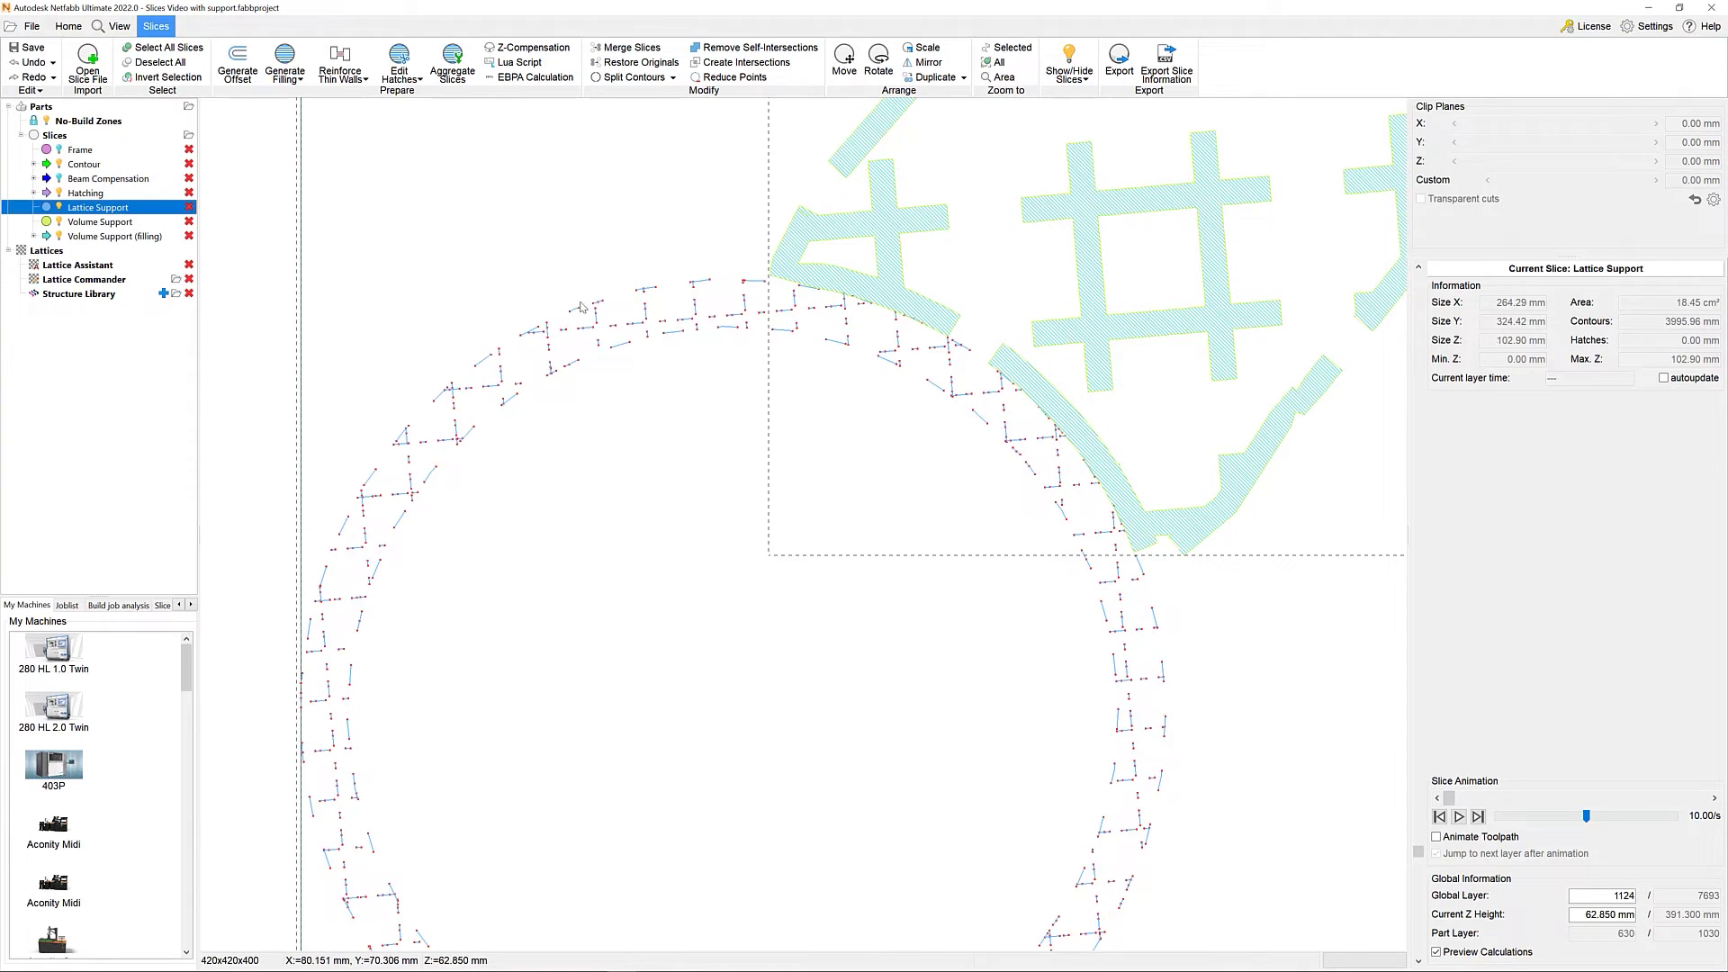
pyautogui.scroll(-1, 1312, 374)
pyautogui.scroll(4, 1311, 374)
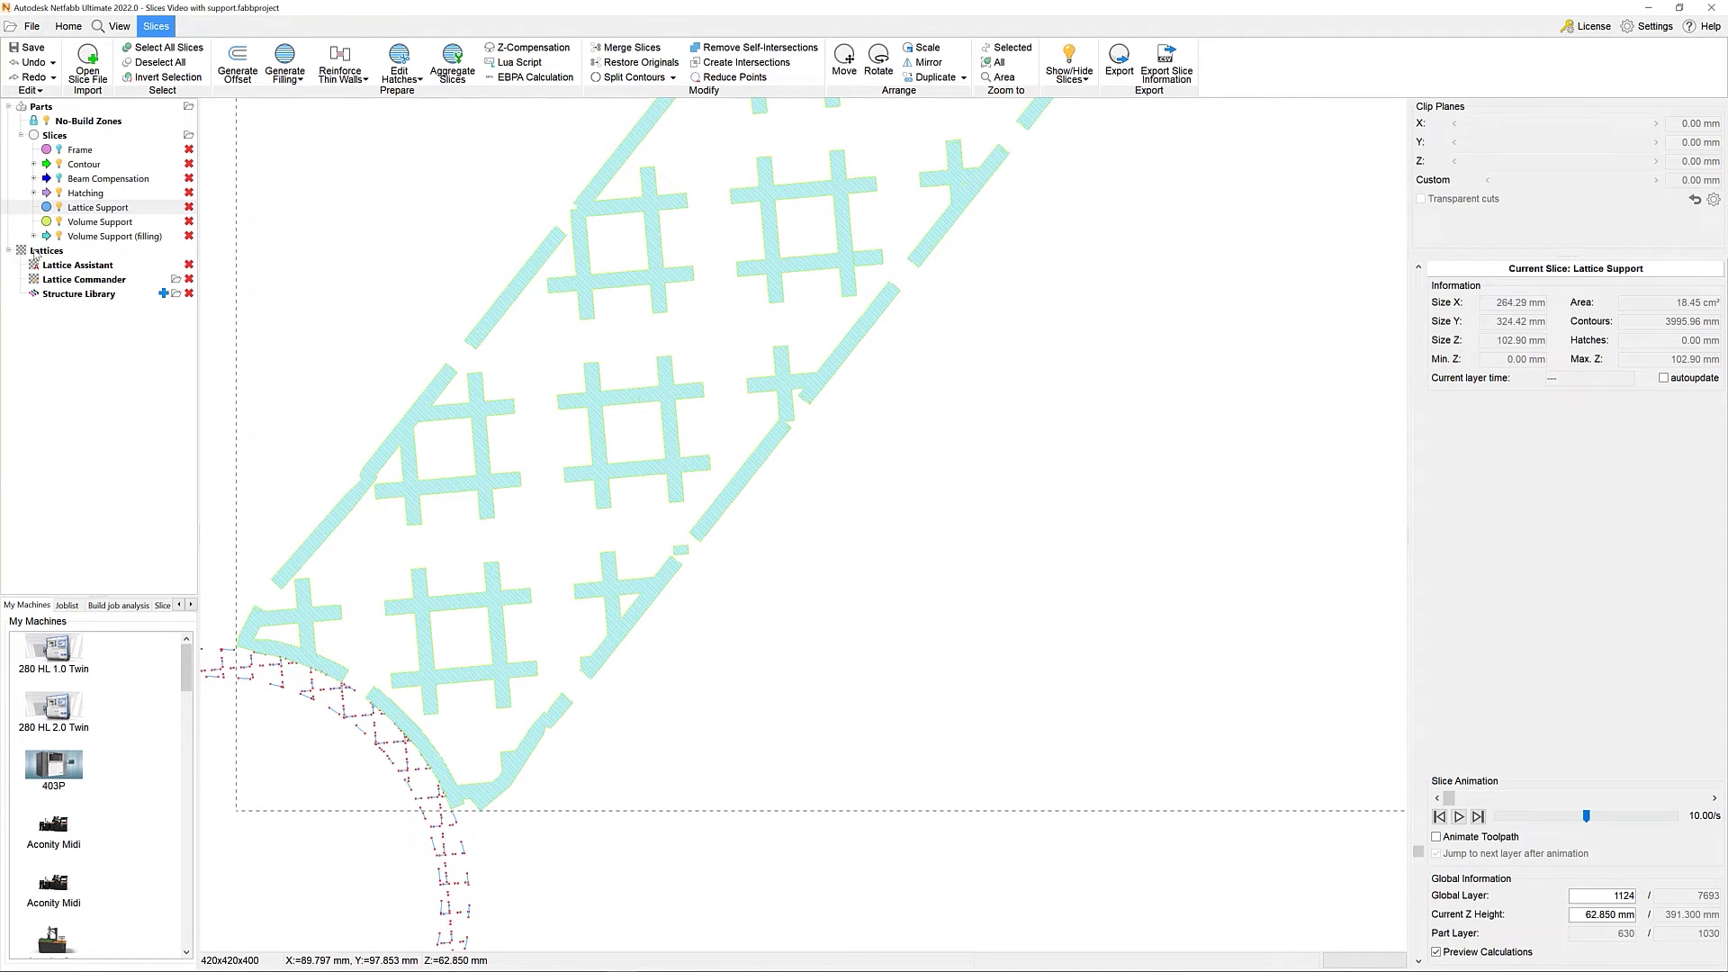
# Step: Select the Volume Support slice and examine its crossed, hatched walls along their length up to the adjoining Frame section
pyautogui.click(61, 222)
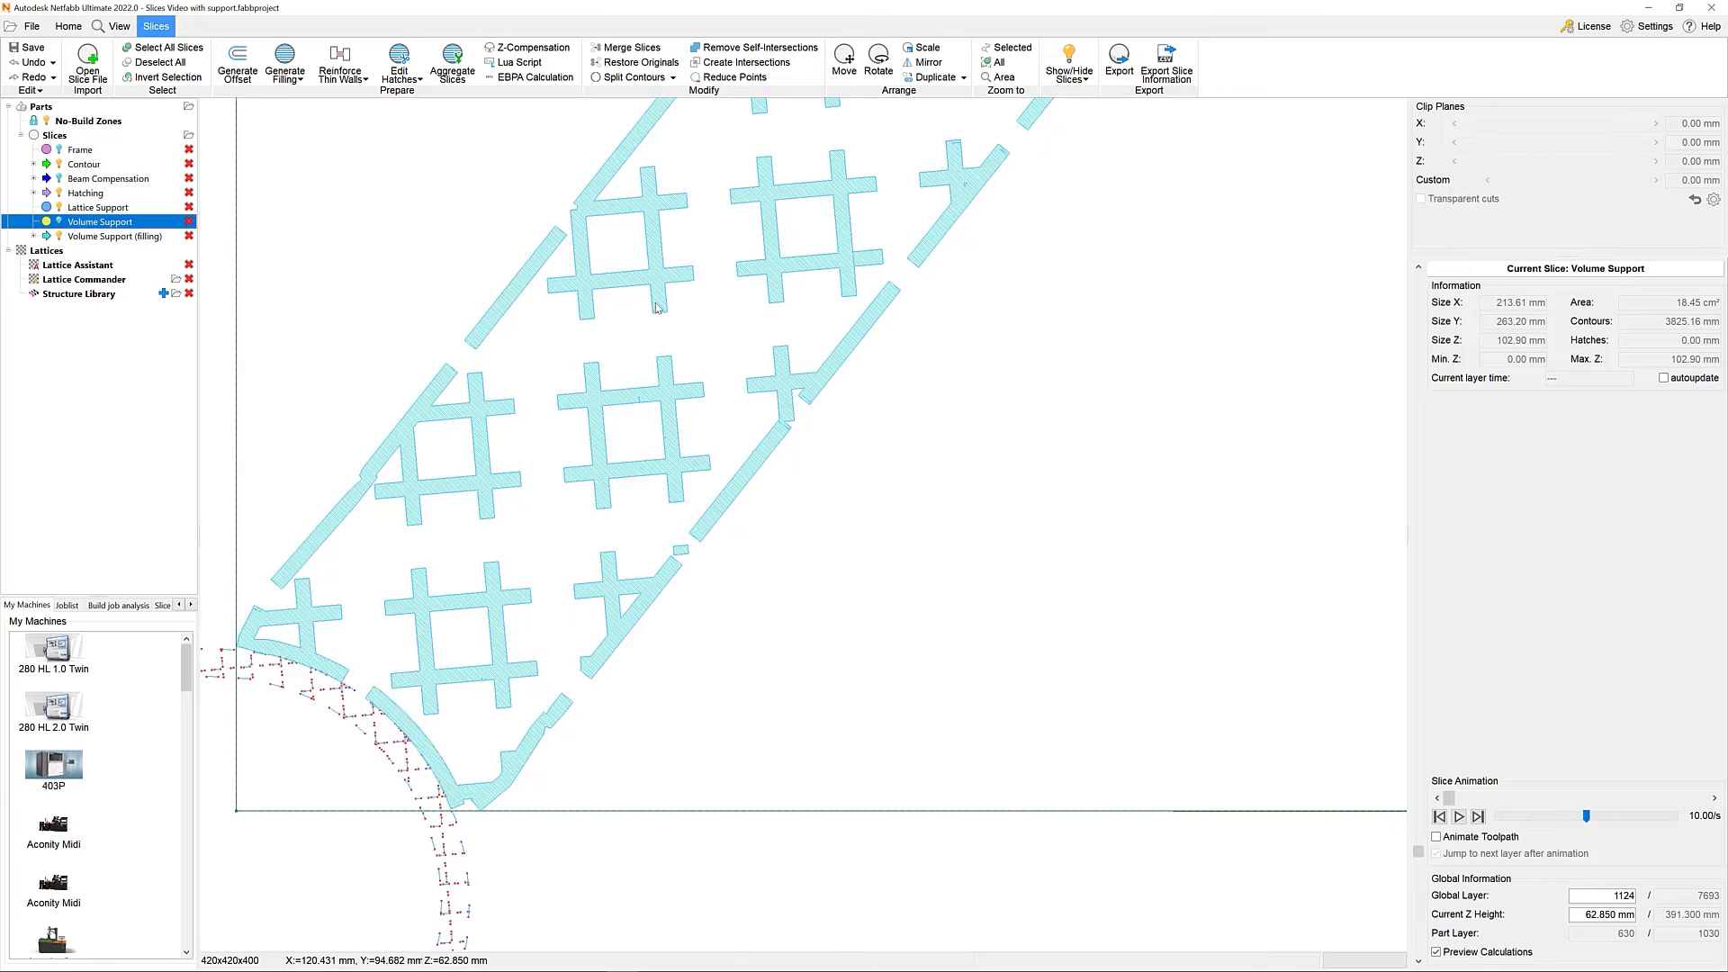
pyautogui.scroll(3, 656, 307)
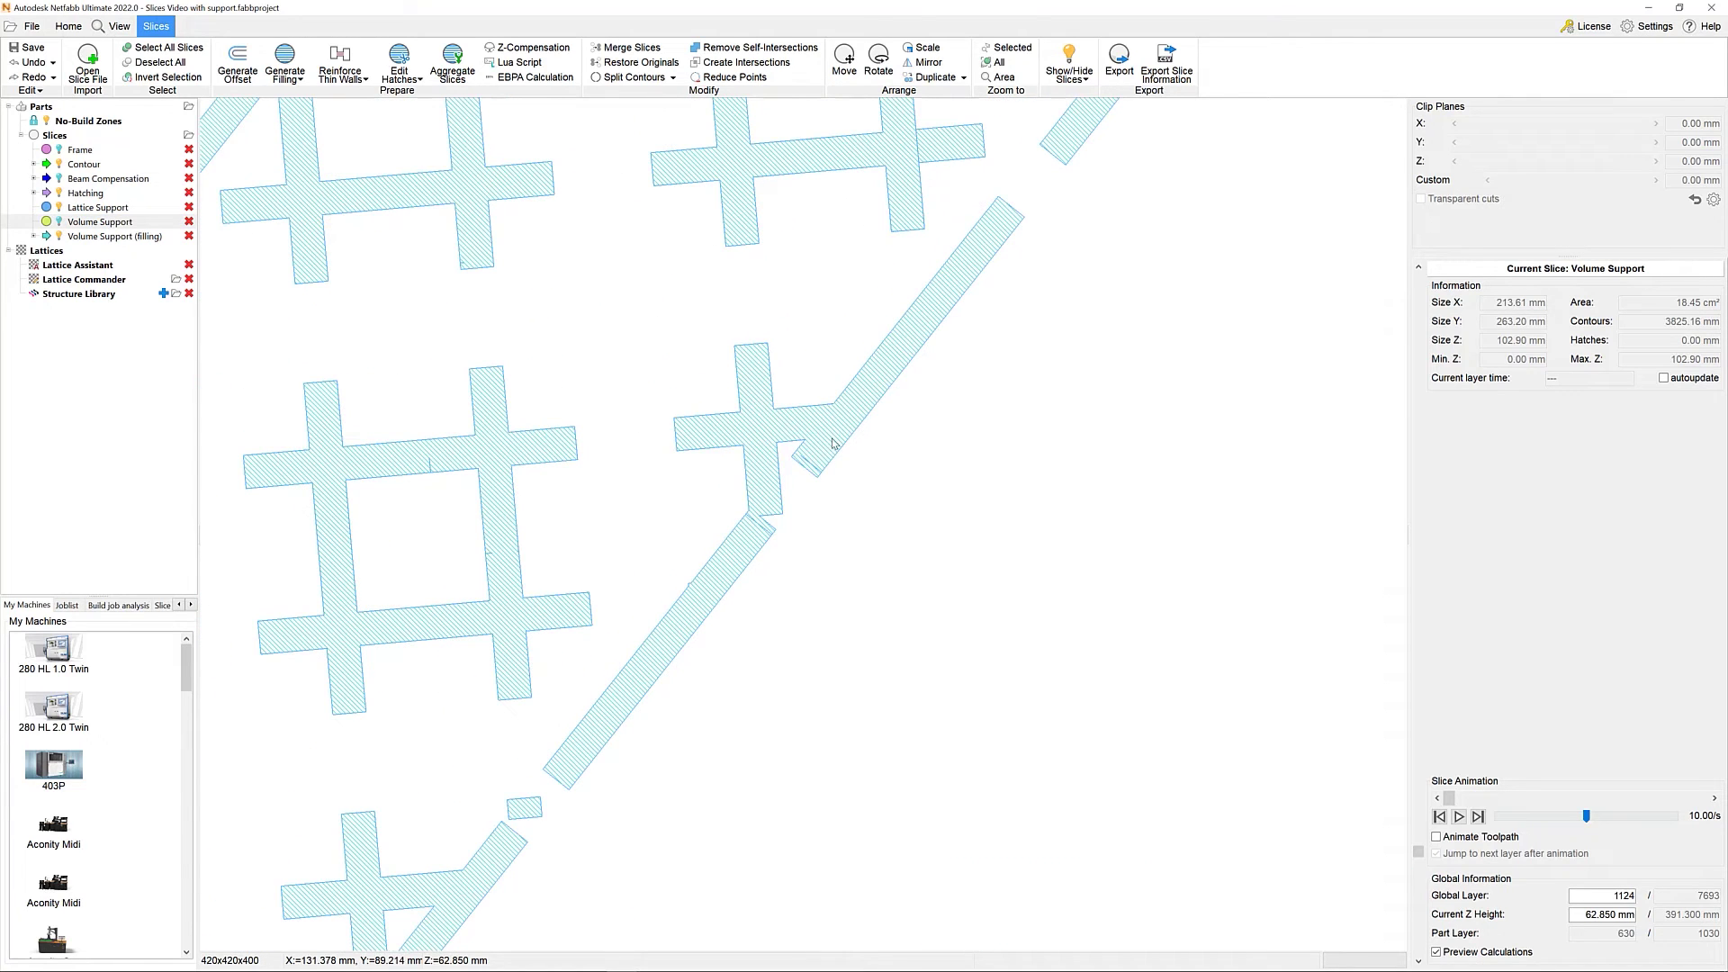
pyautogui.scroll(-5, 833, 443)
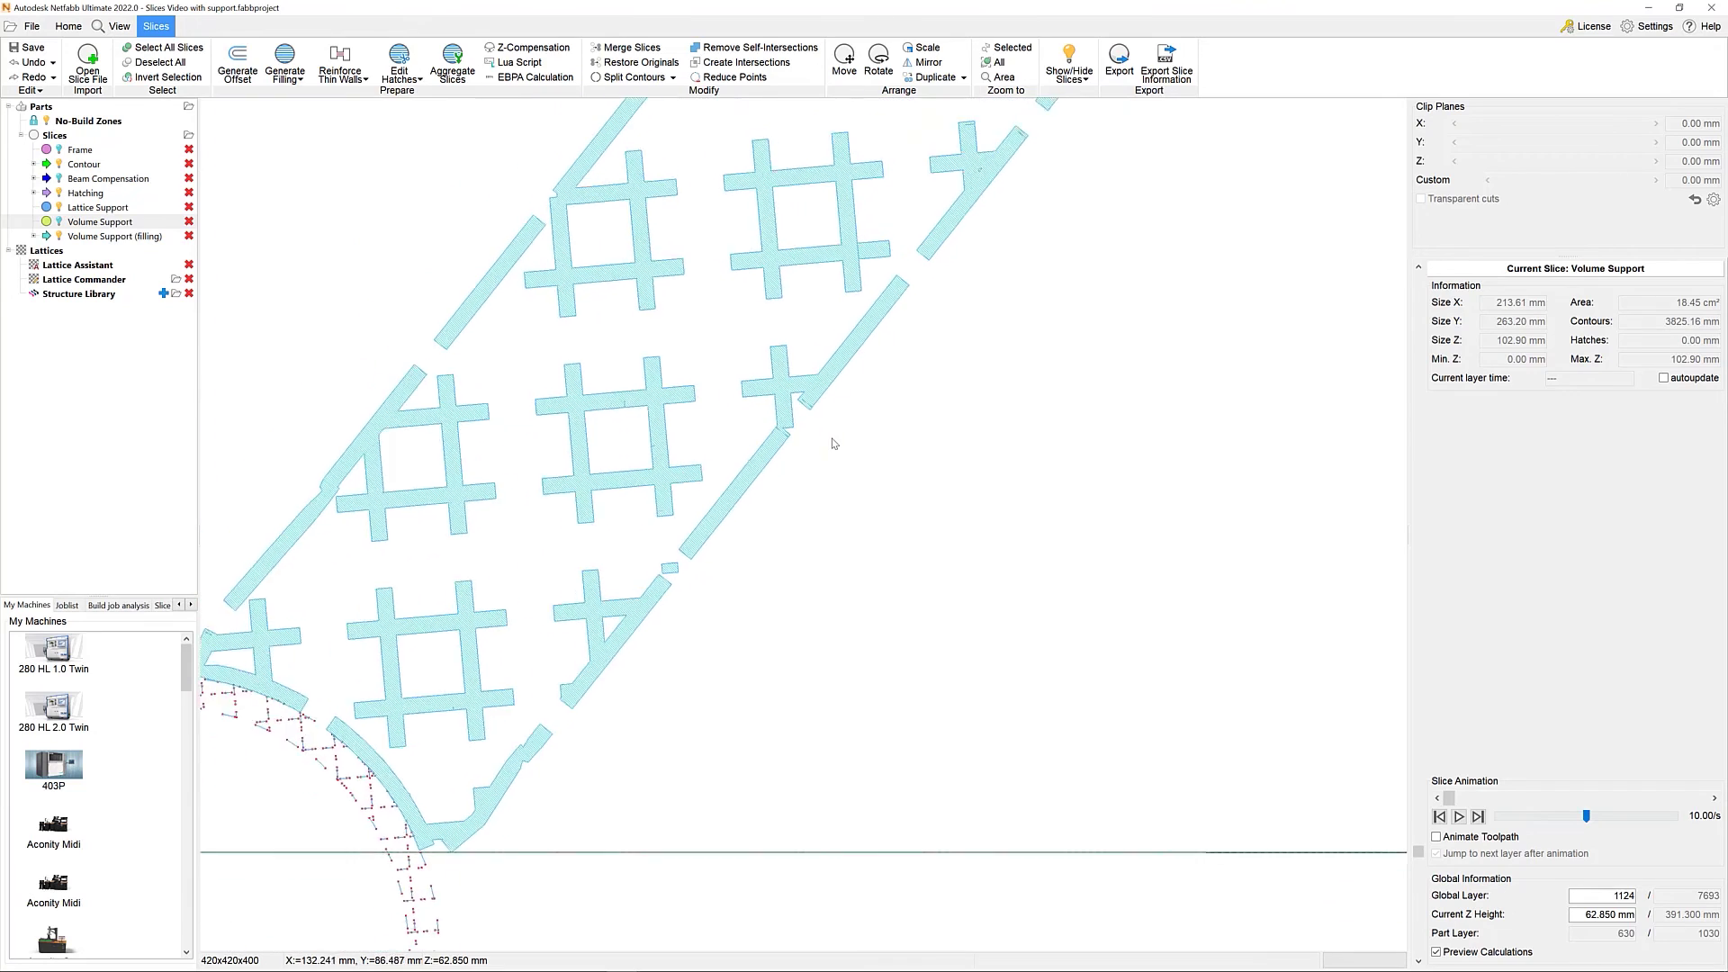
pyautogui.scroll(-3, 978, 287)
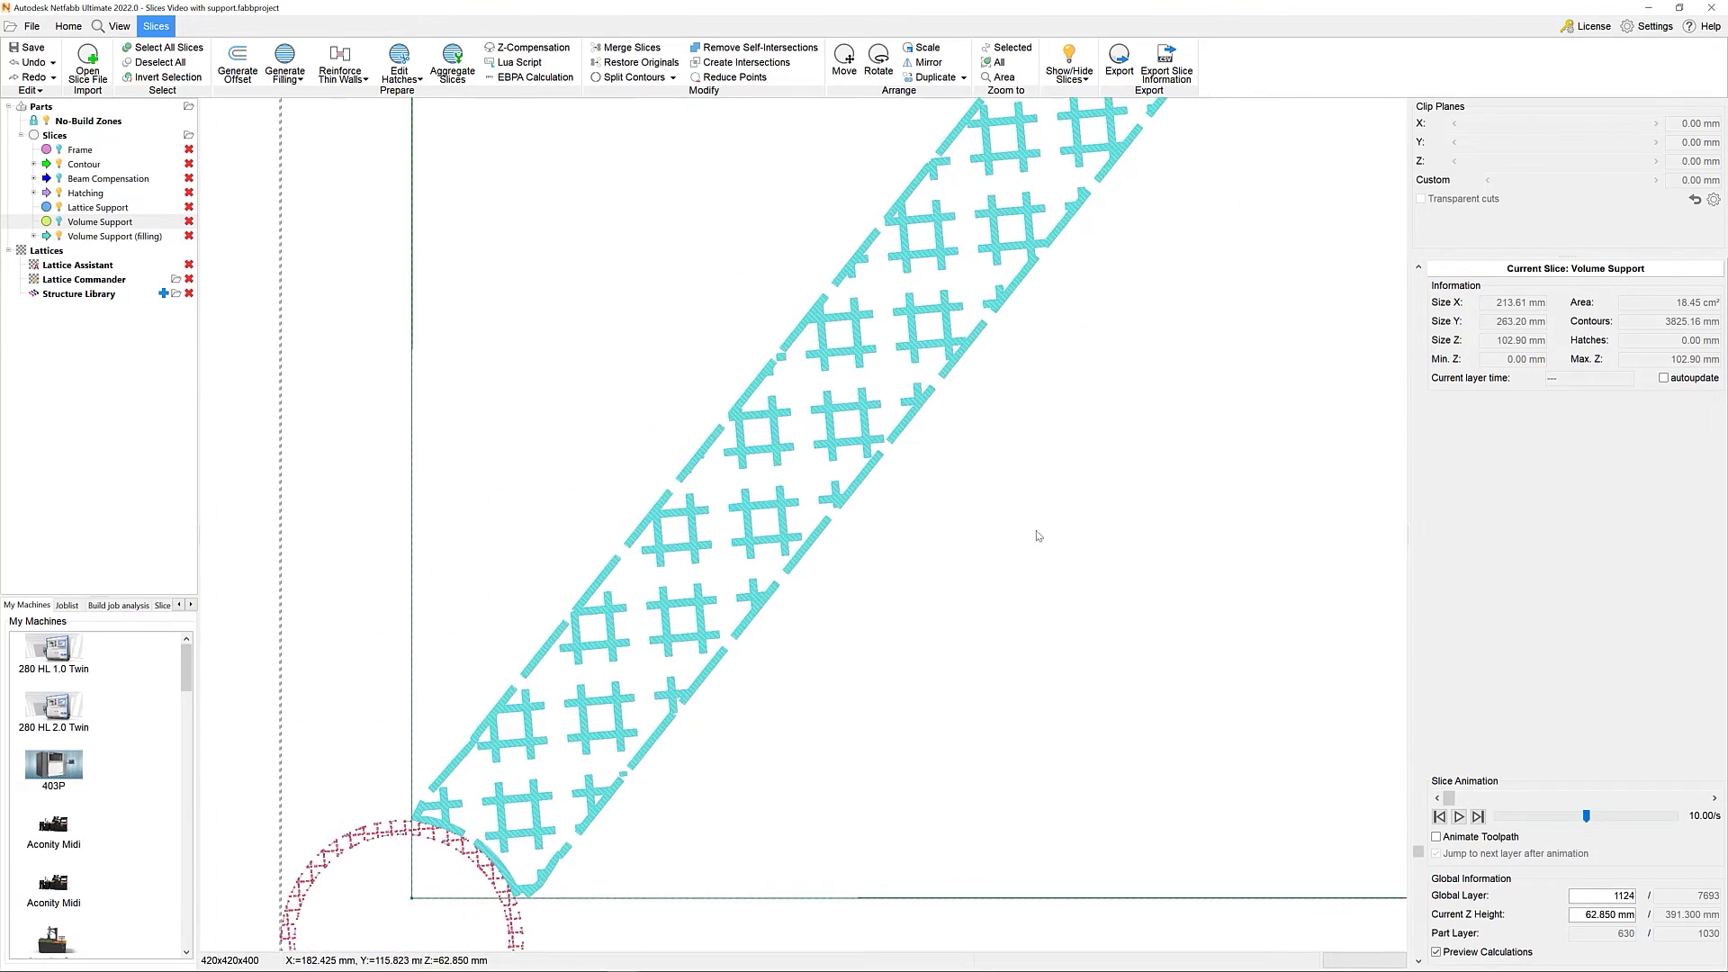
pyautogui.scroll(2, 804, 825)
pyautogui.scroll(-2, 804, 826)
pyautogui.scroll(3, 1060, 418)
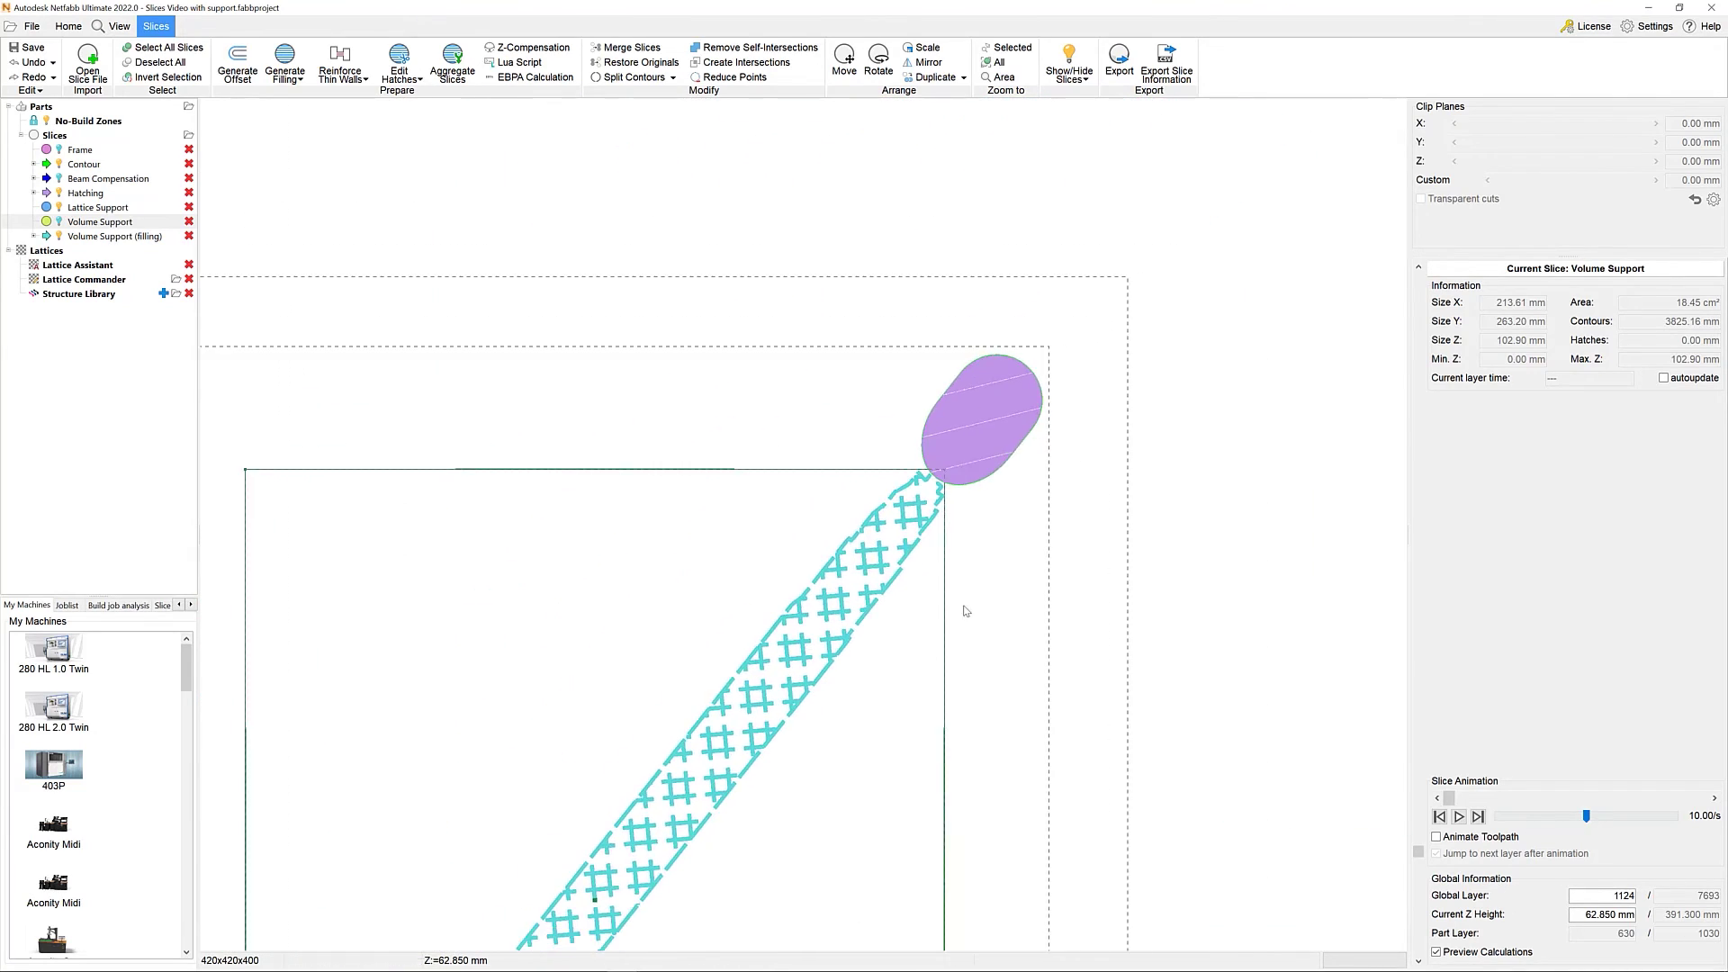
pyautogui.scroll(6, 823, 446)
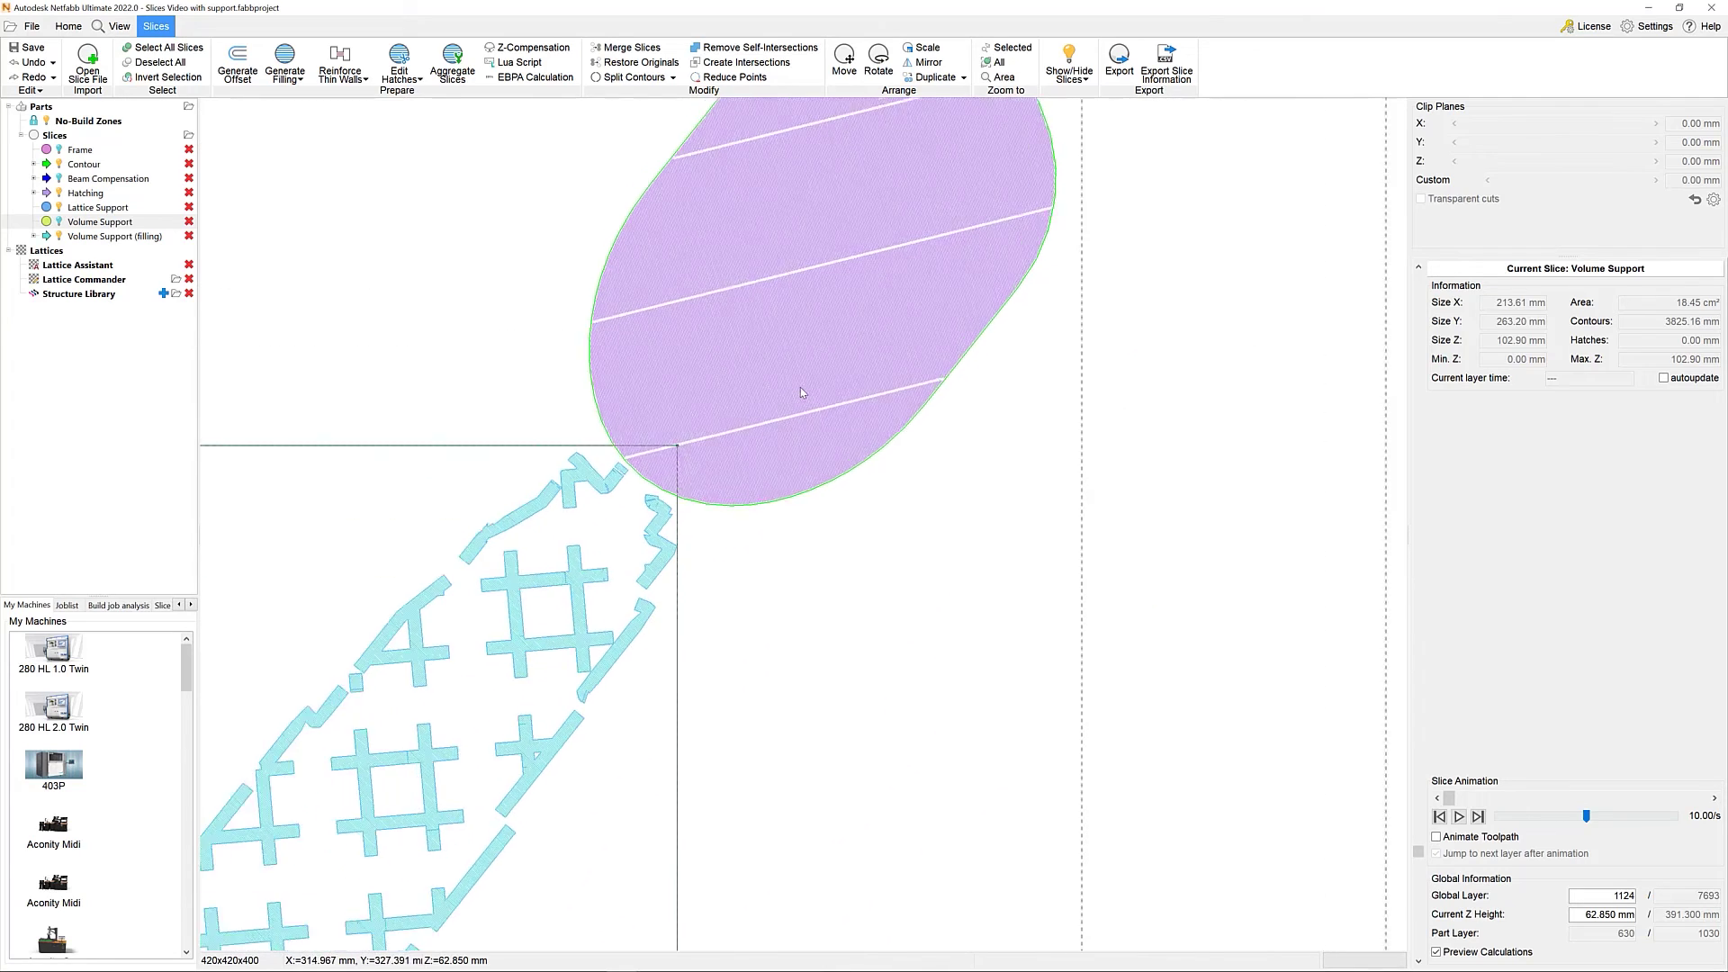
pyautogui.moveTo(740, 390); pyautogui.dragTo(745, 675)
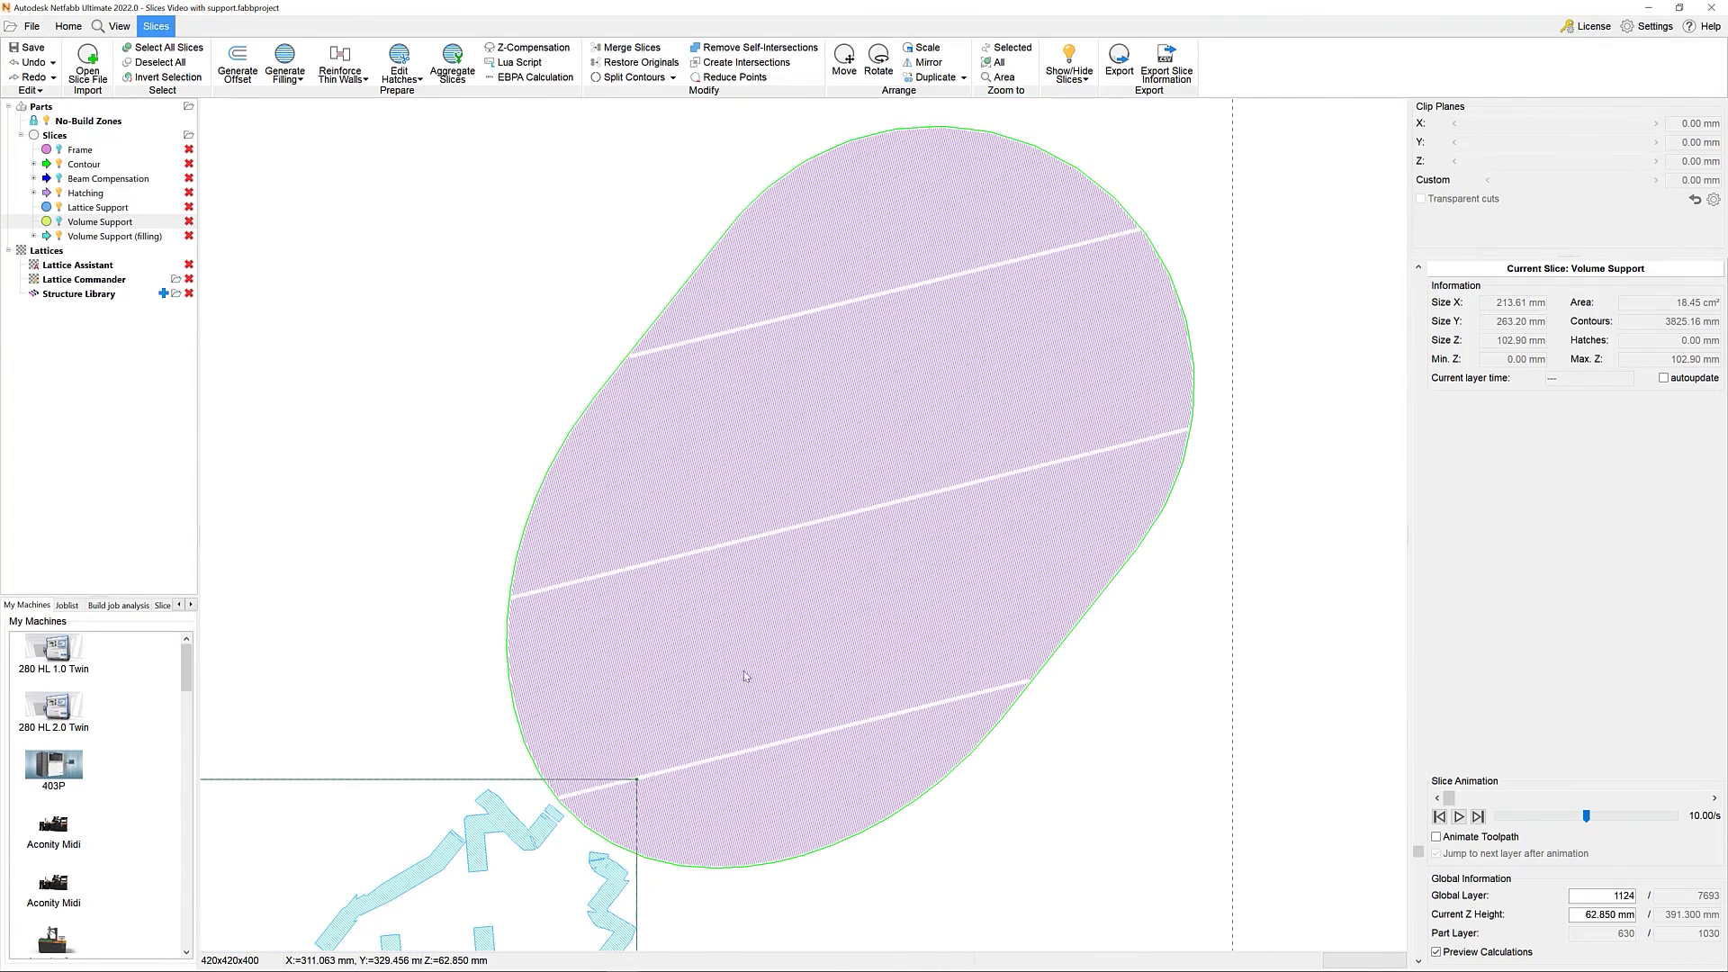
# Step: Assign the saved Hatching property set, with 1100 mm/s mark speed and 370 W power, to the Hatching slice and expand its property list
pyautogui.rightClick(90, 195)
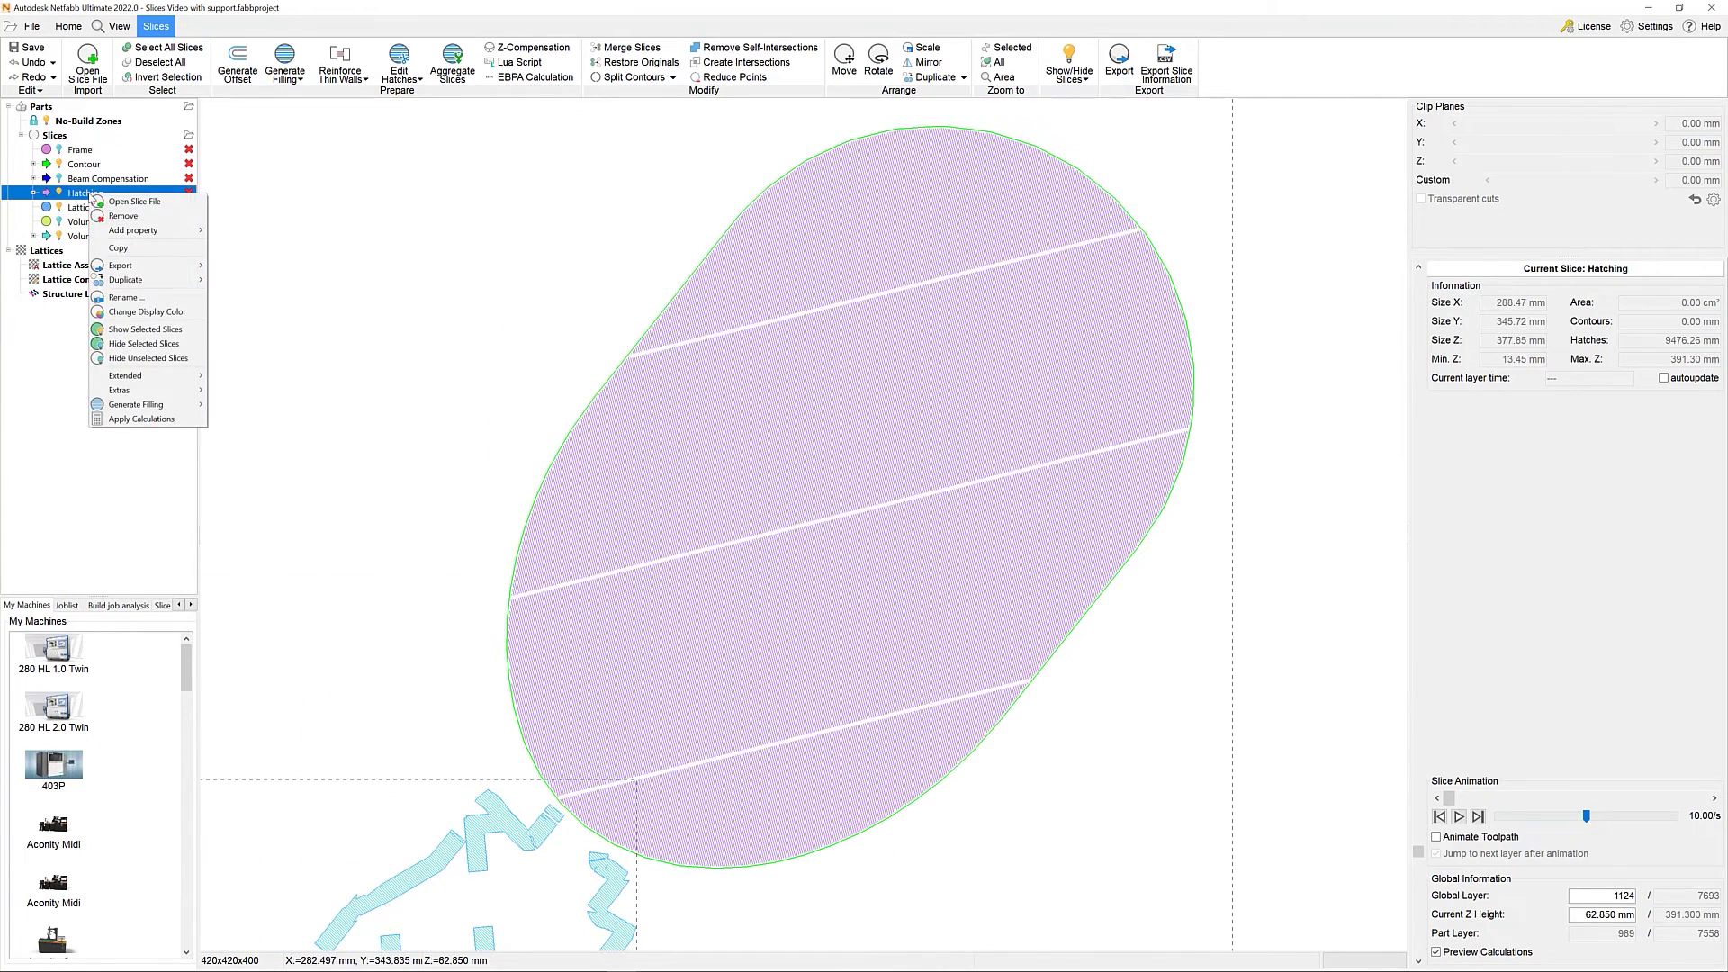
pyautogui.moveTo(147, 232)
pyautogui.click(239, 232)
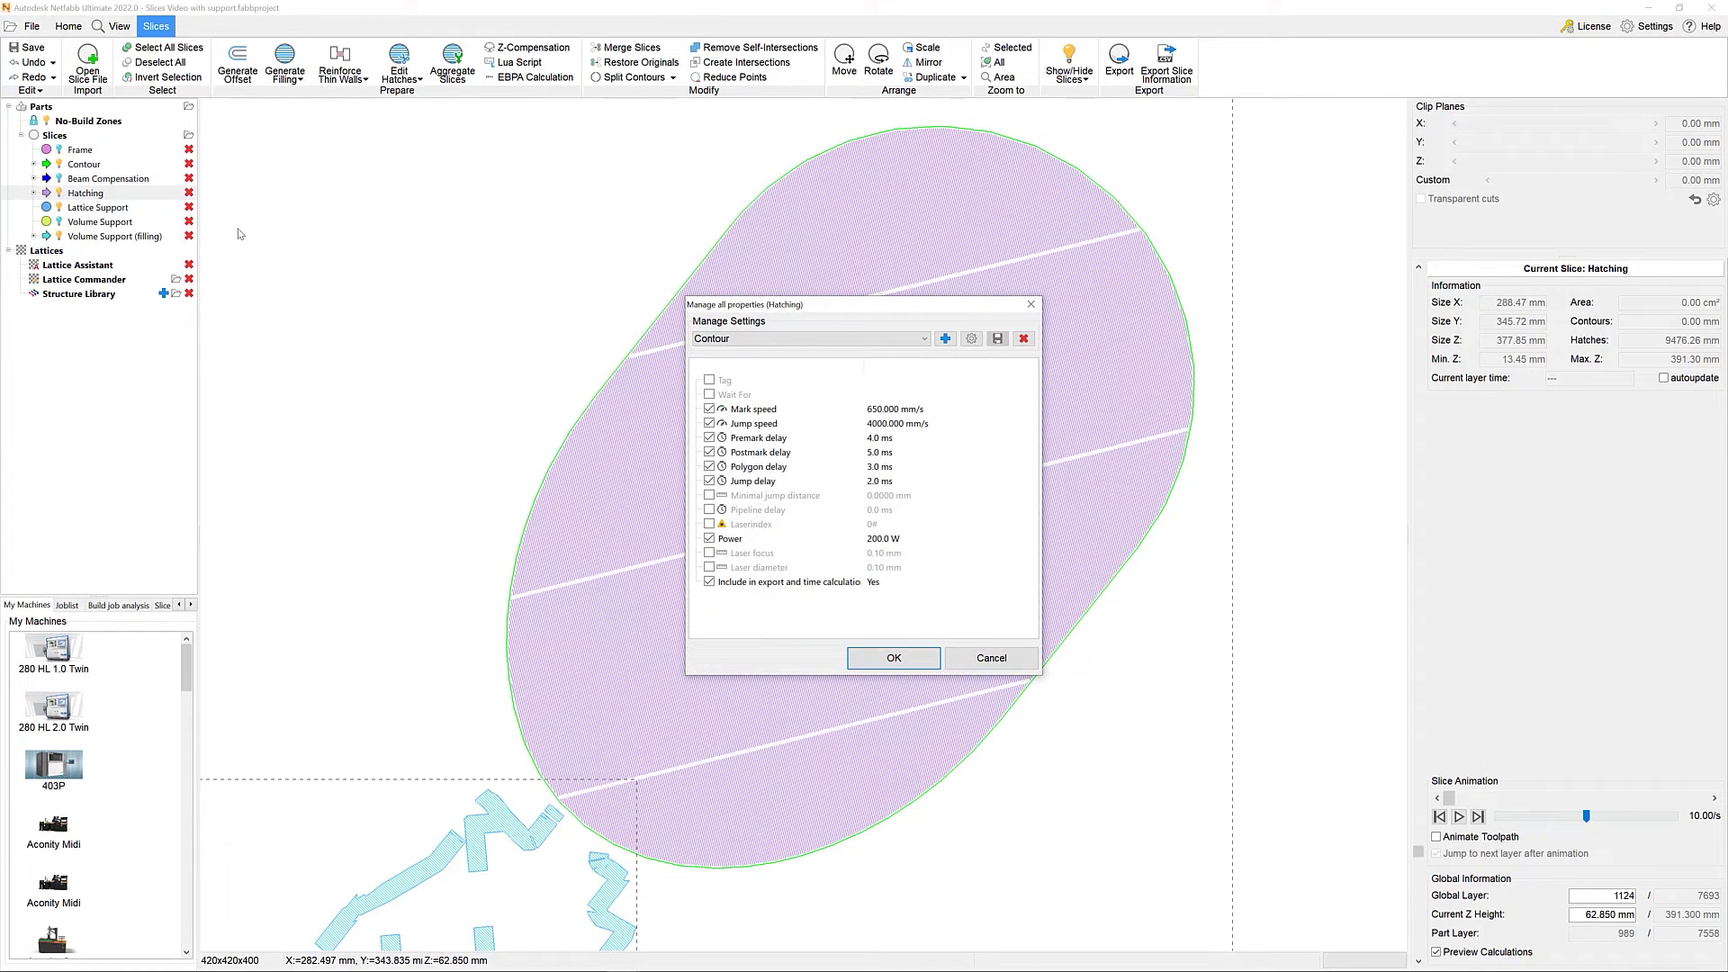
pyautogui.click(743, 347)
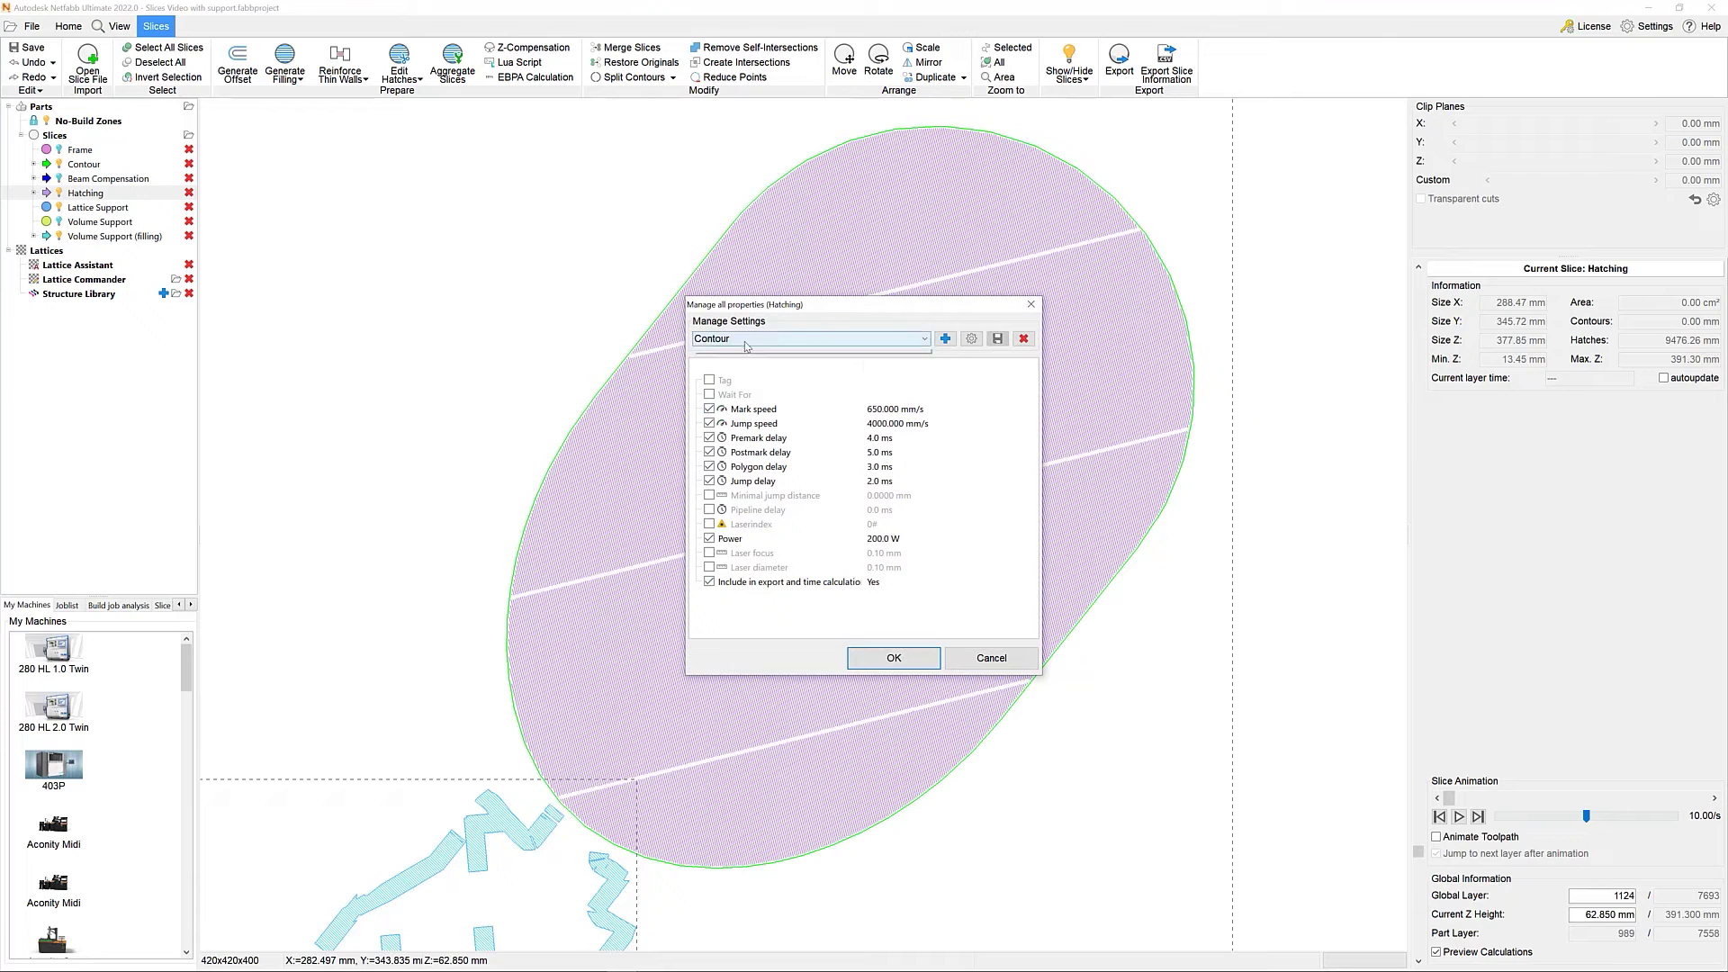
pyautogui.click(742, 367)
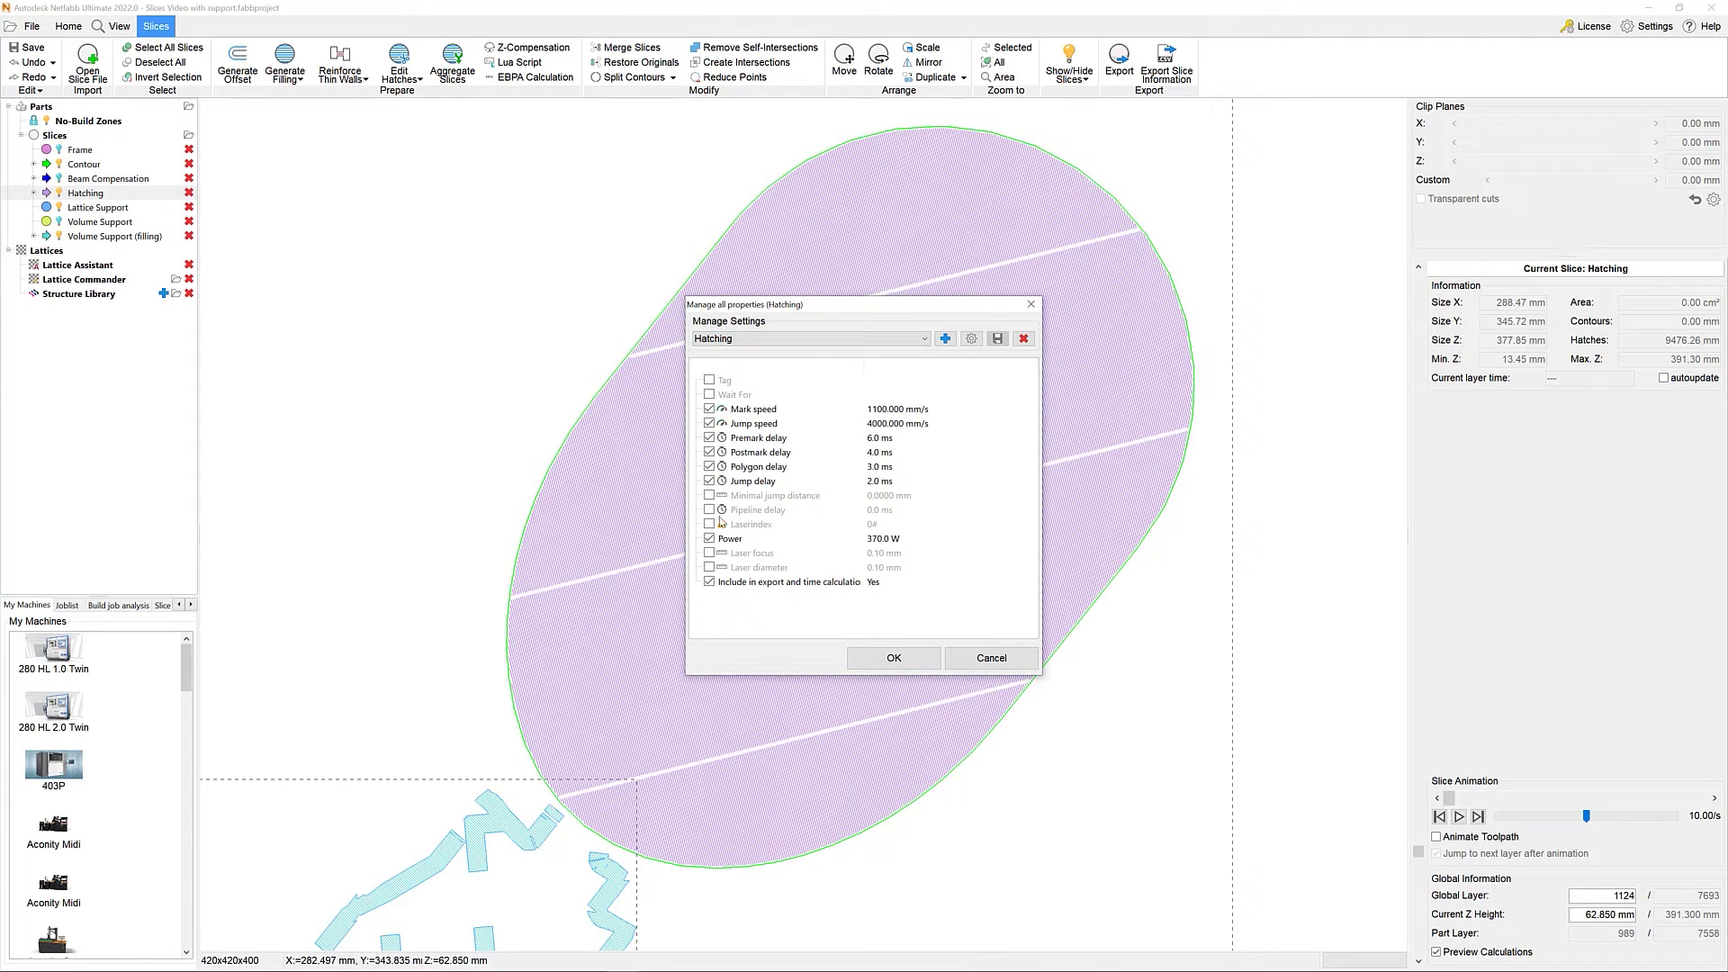
pyautogui.click(909, 662)
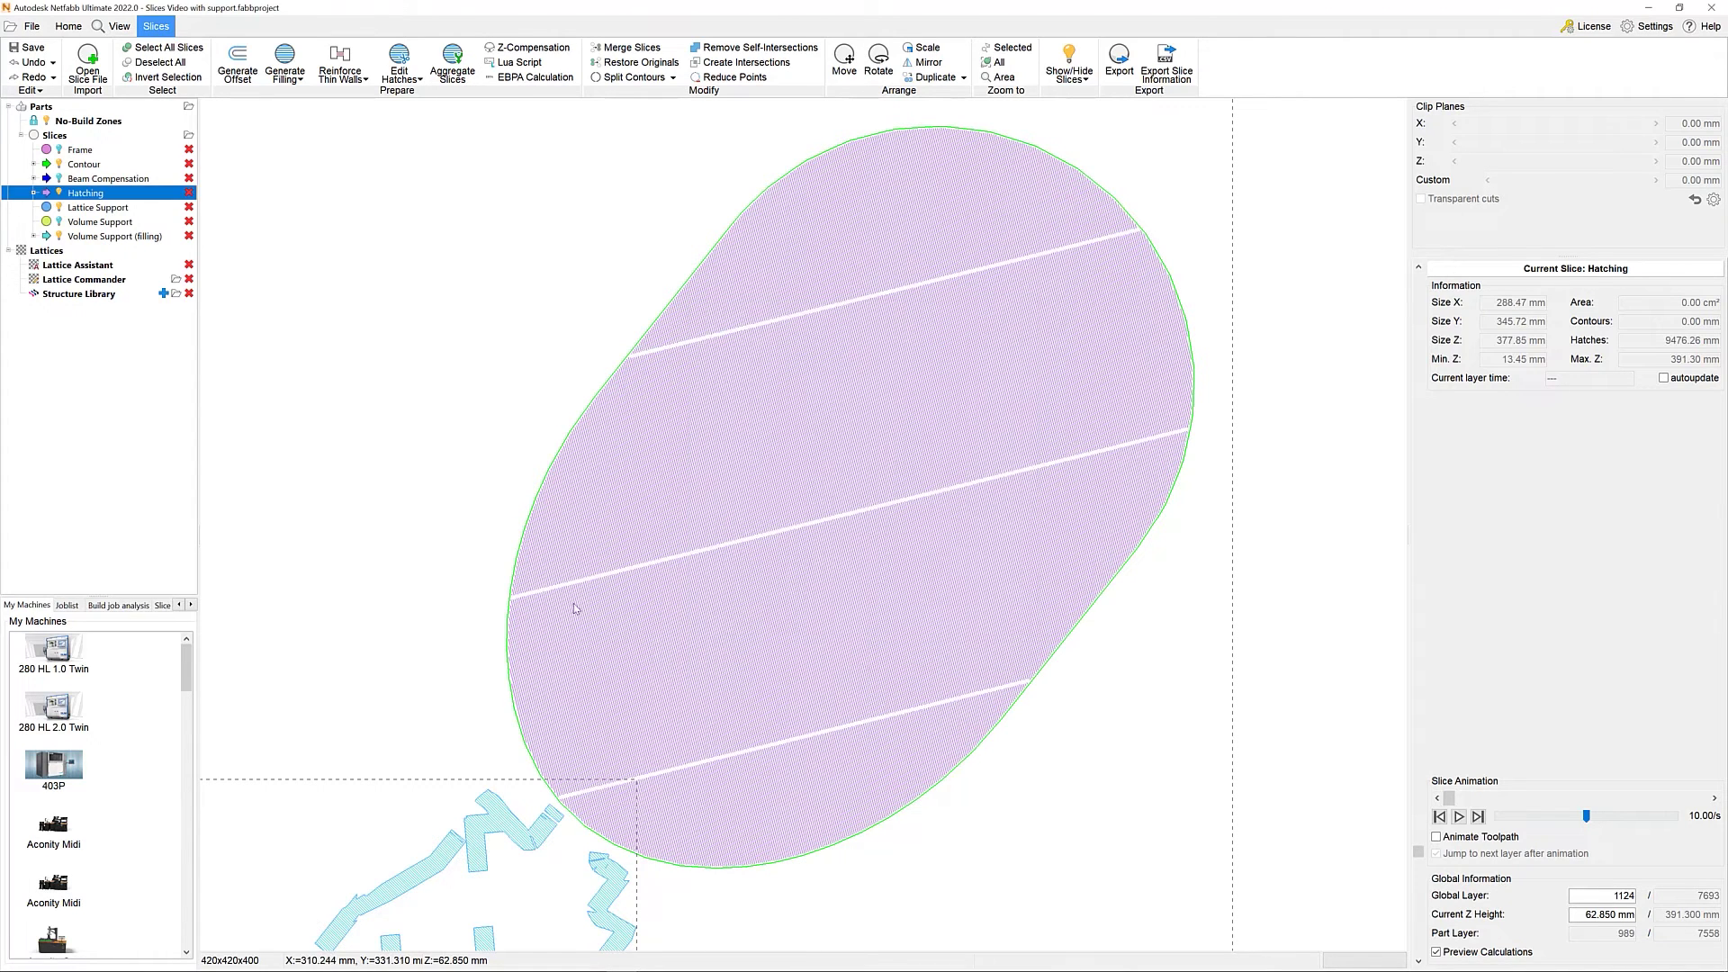
pyautogui.click(34, 194)
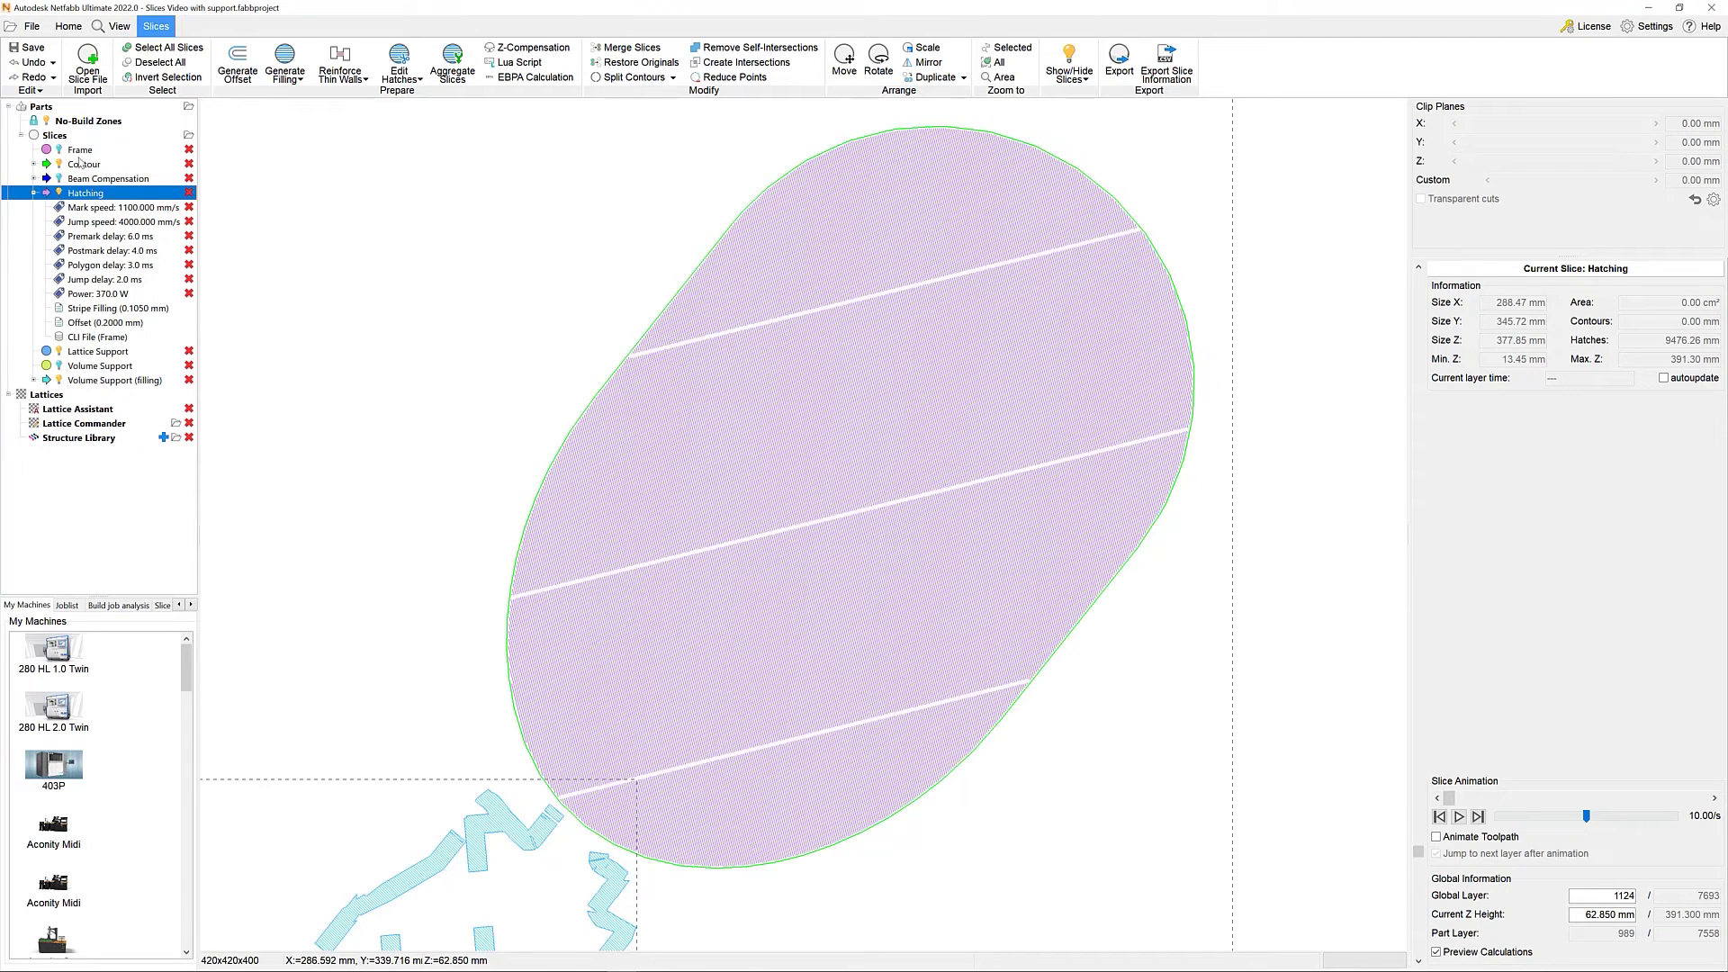
# Step: Assign the Contour property set, with 650 mm/s mark speed and 200 W power, to the Contour slice
pyautogui.click(79, 164)
pyautogui.click(33, 165)
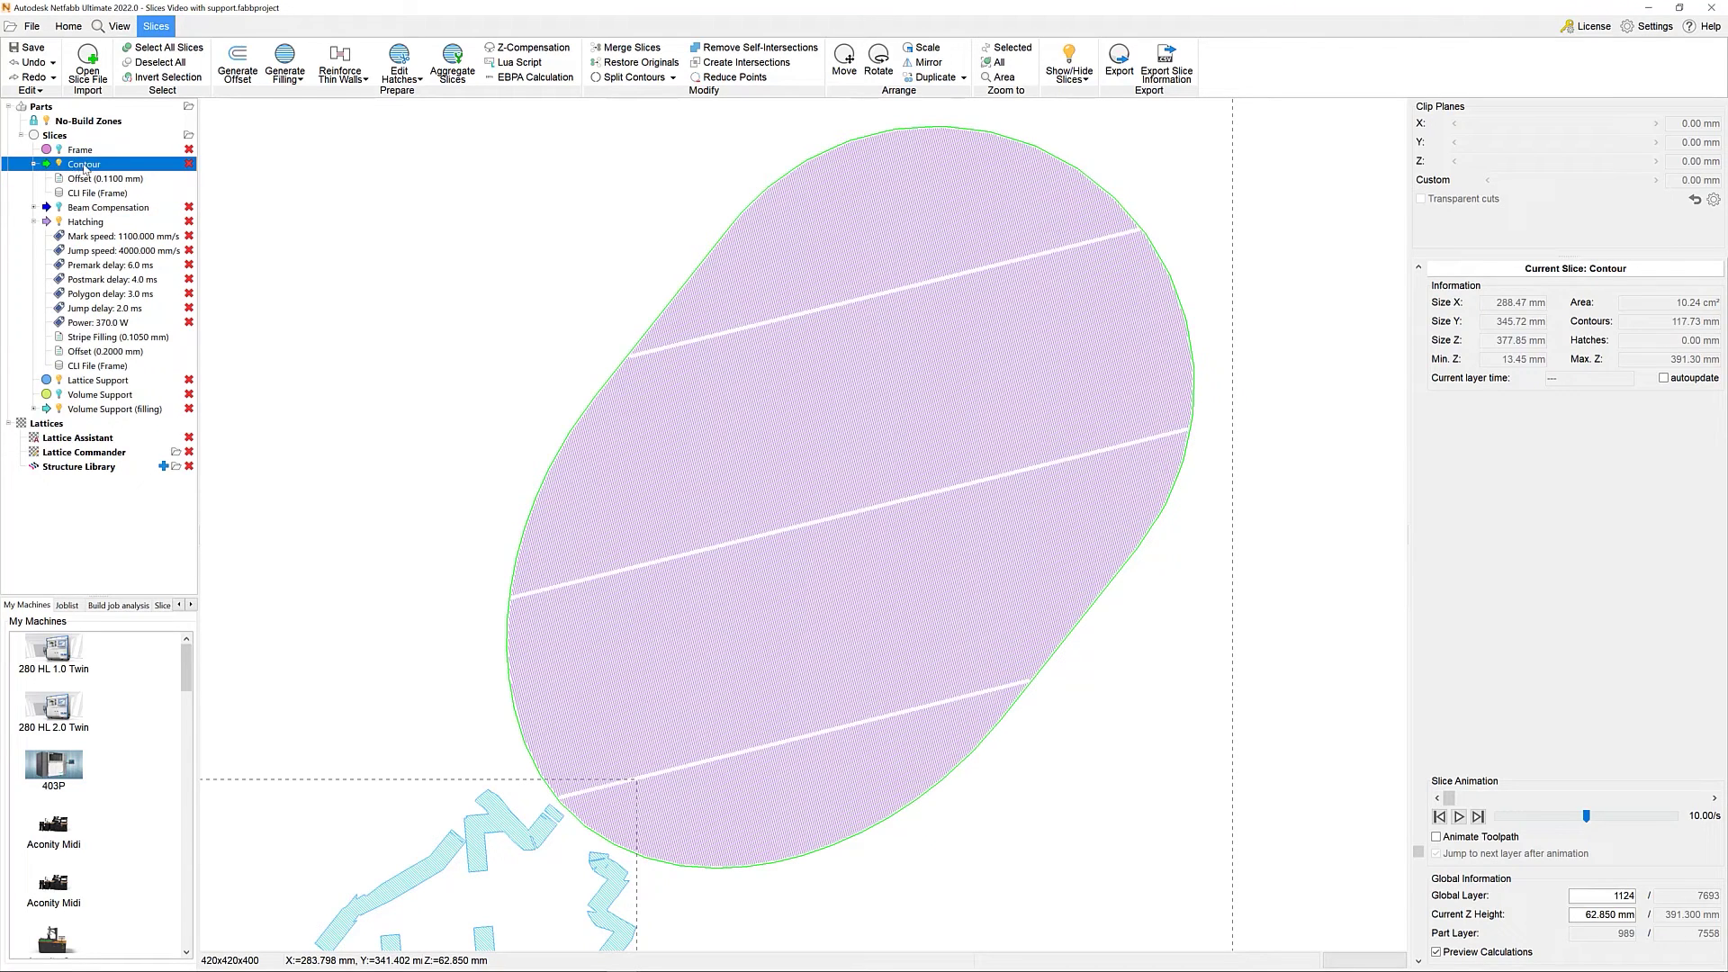
pyautogui.rightClick(89, 167)
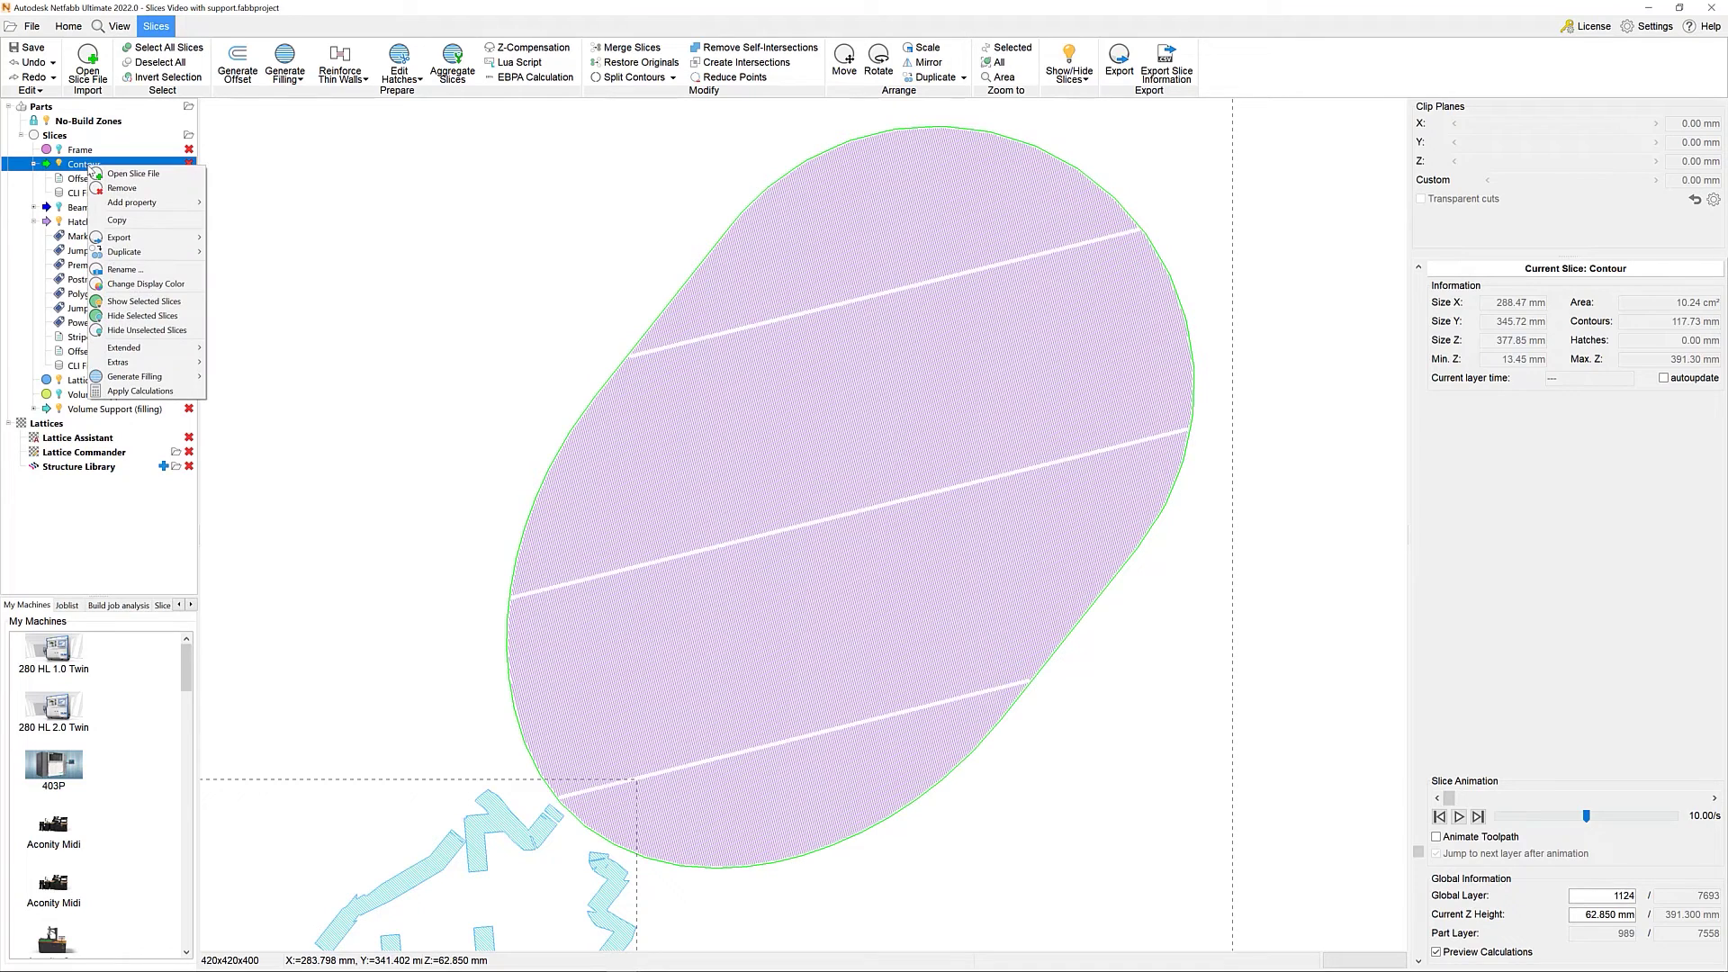
pyautogui.moveTo(149, 203)
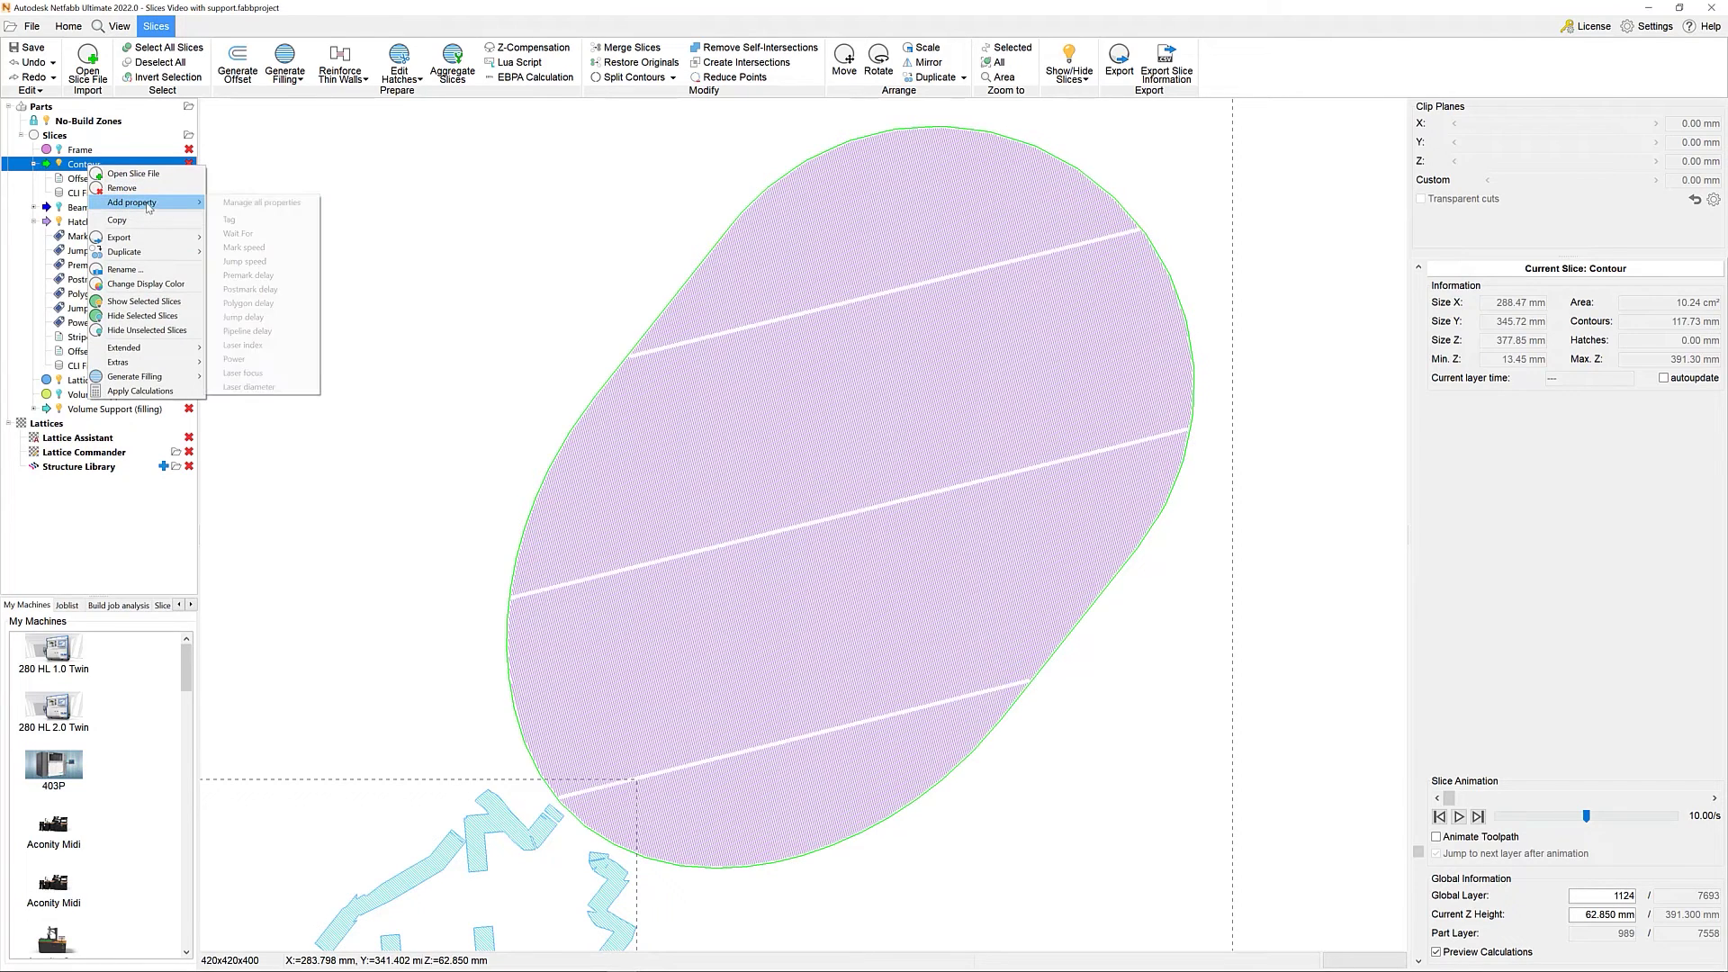
pyautogui.click(261, 203)
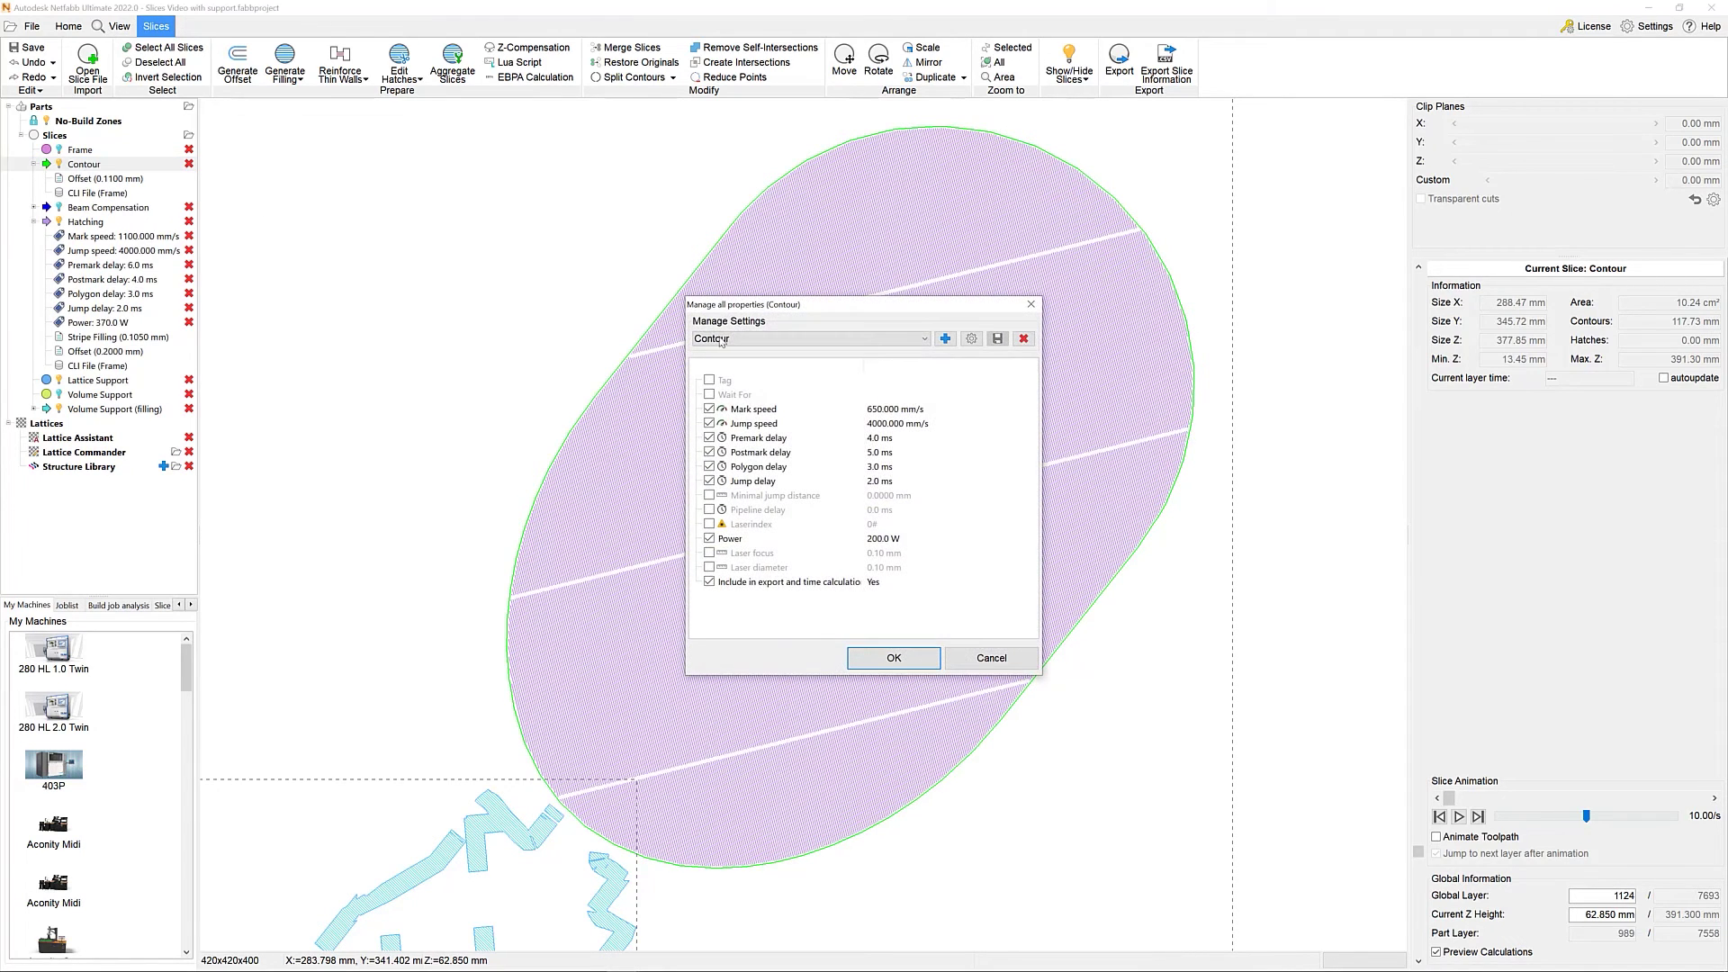
pyautogui.click(893, 658)
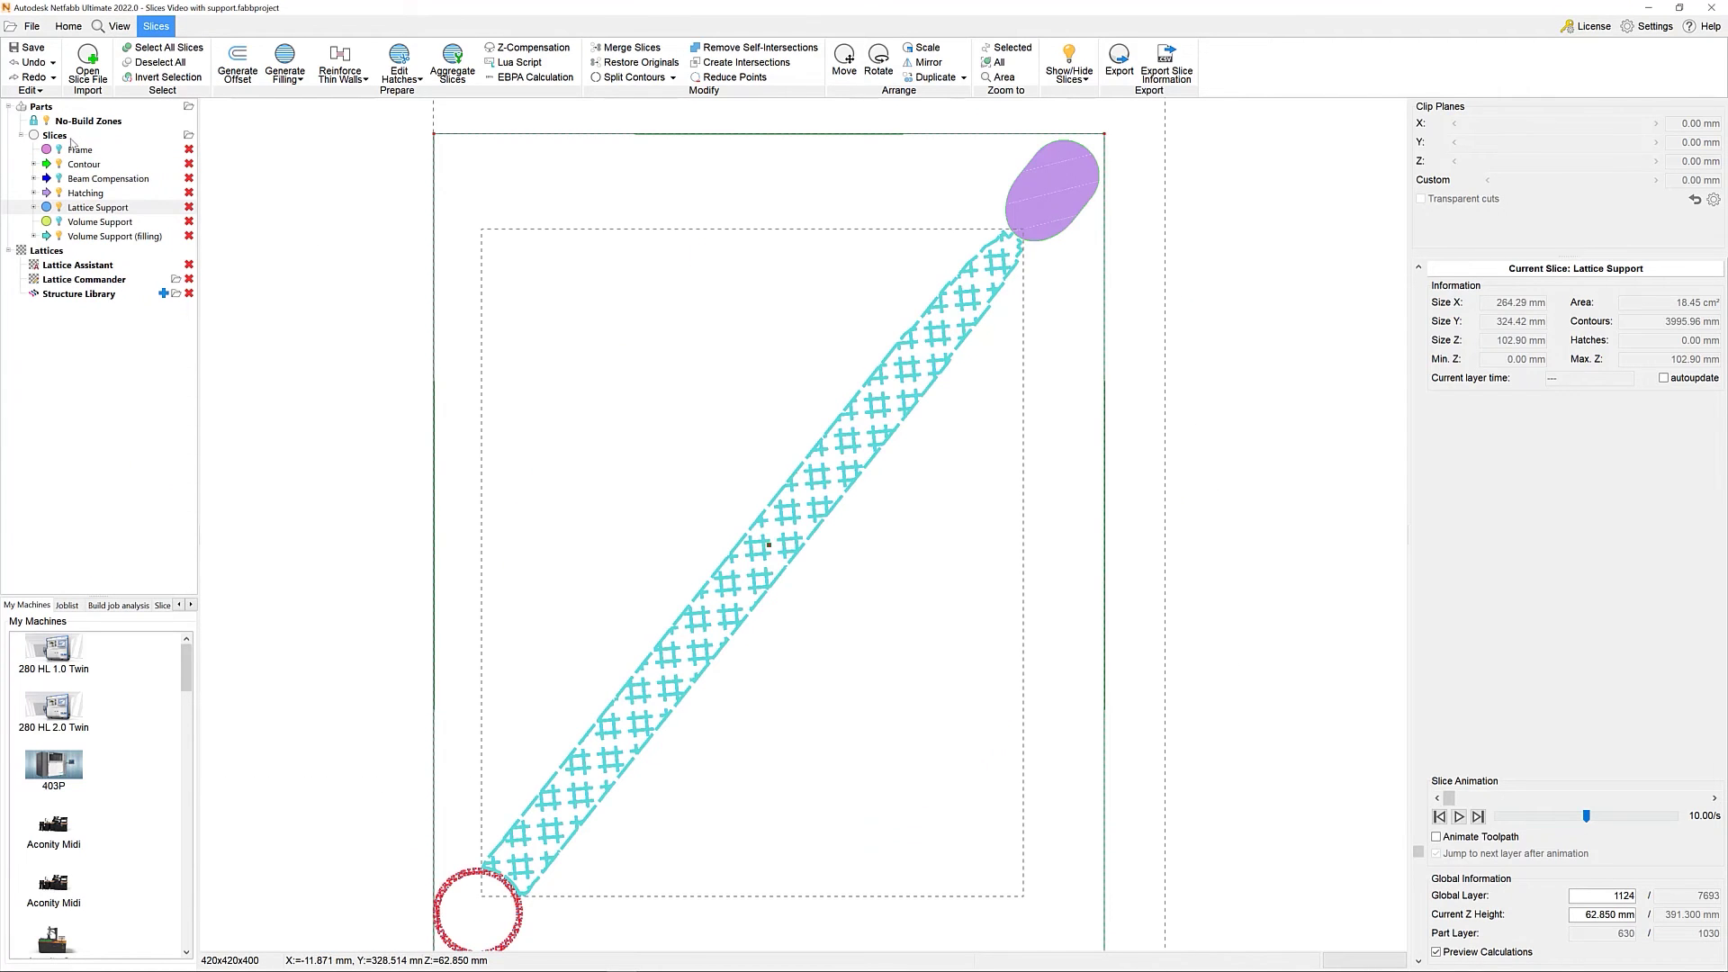
# Step: Calculate the build time statistics for all slices and review the per-layer timing as table and graph
pyautogui.click(54, 136)
pyautogui.rightClick(63, 138)
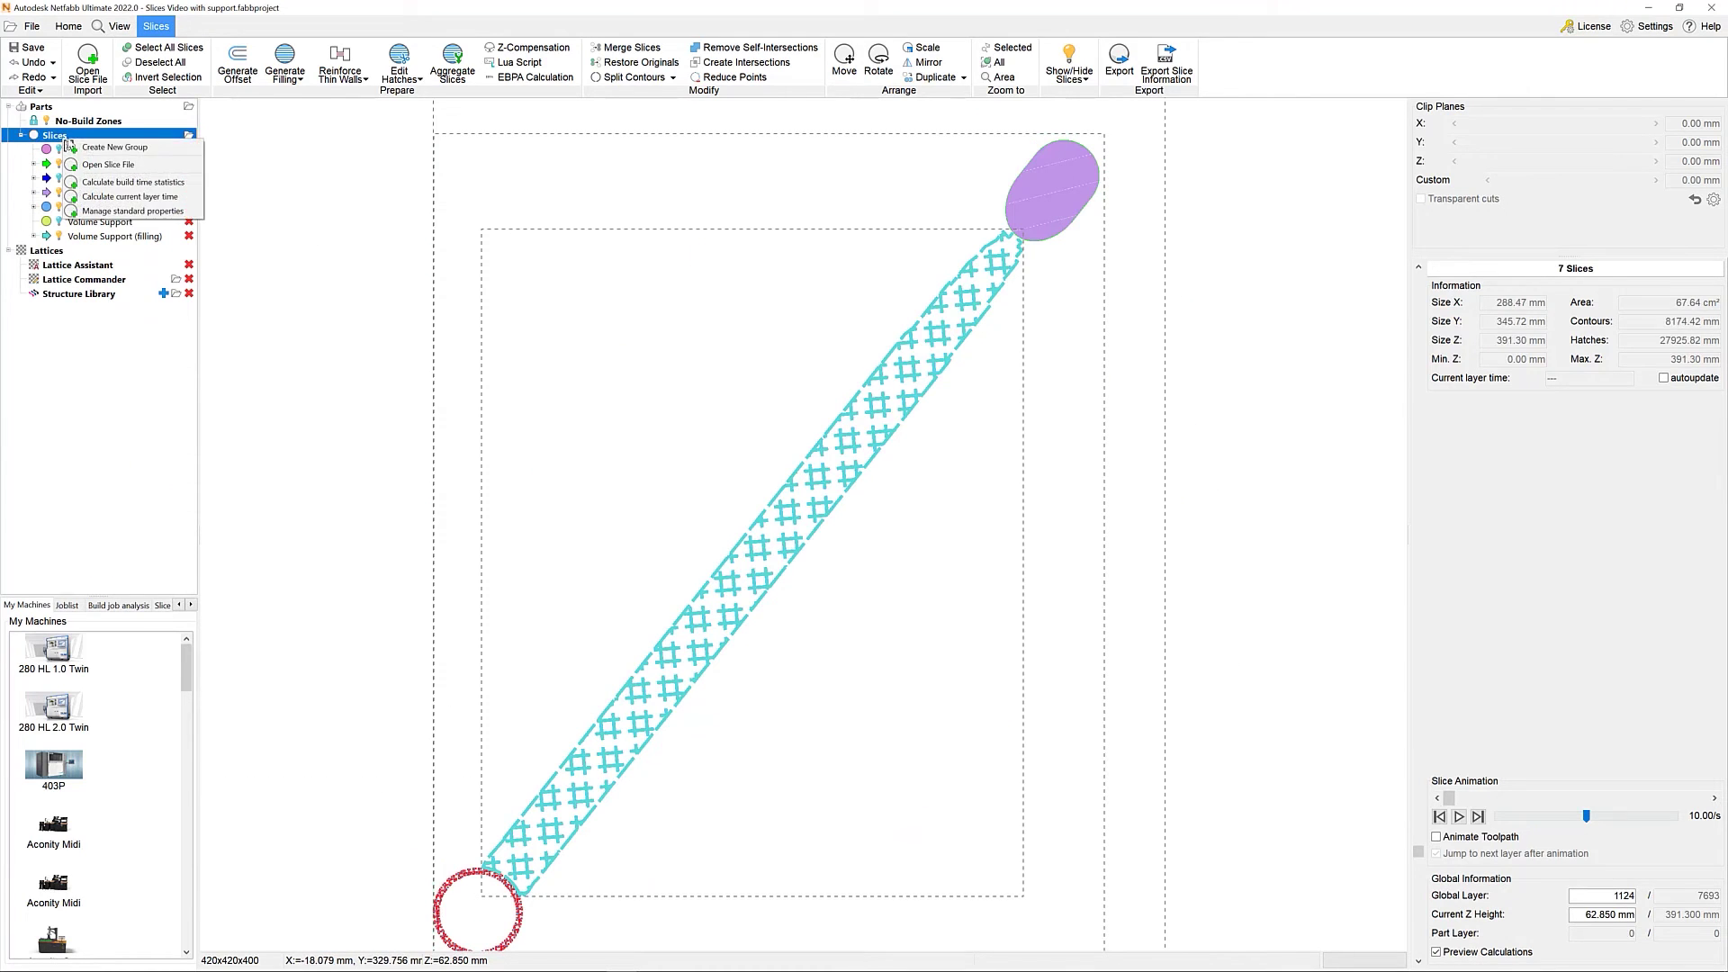
pyautogui.click(148, 183)
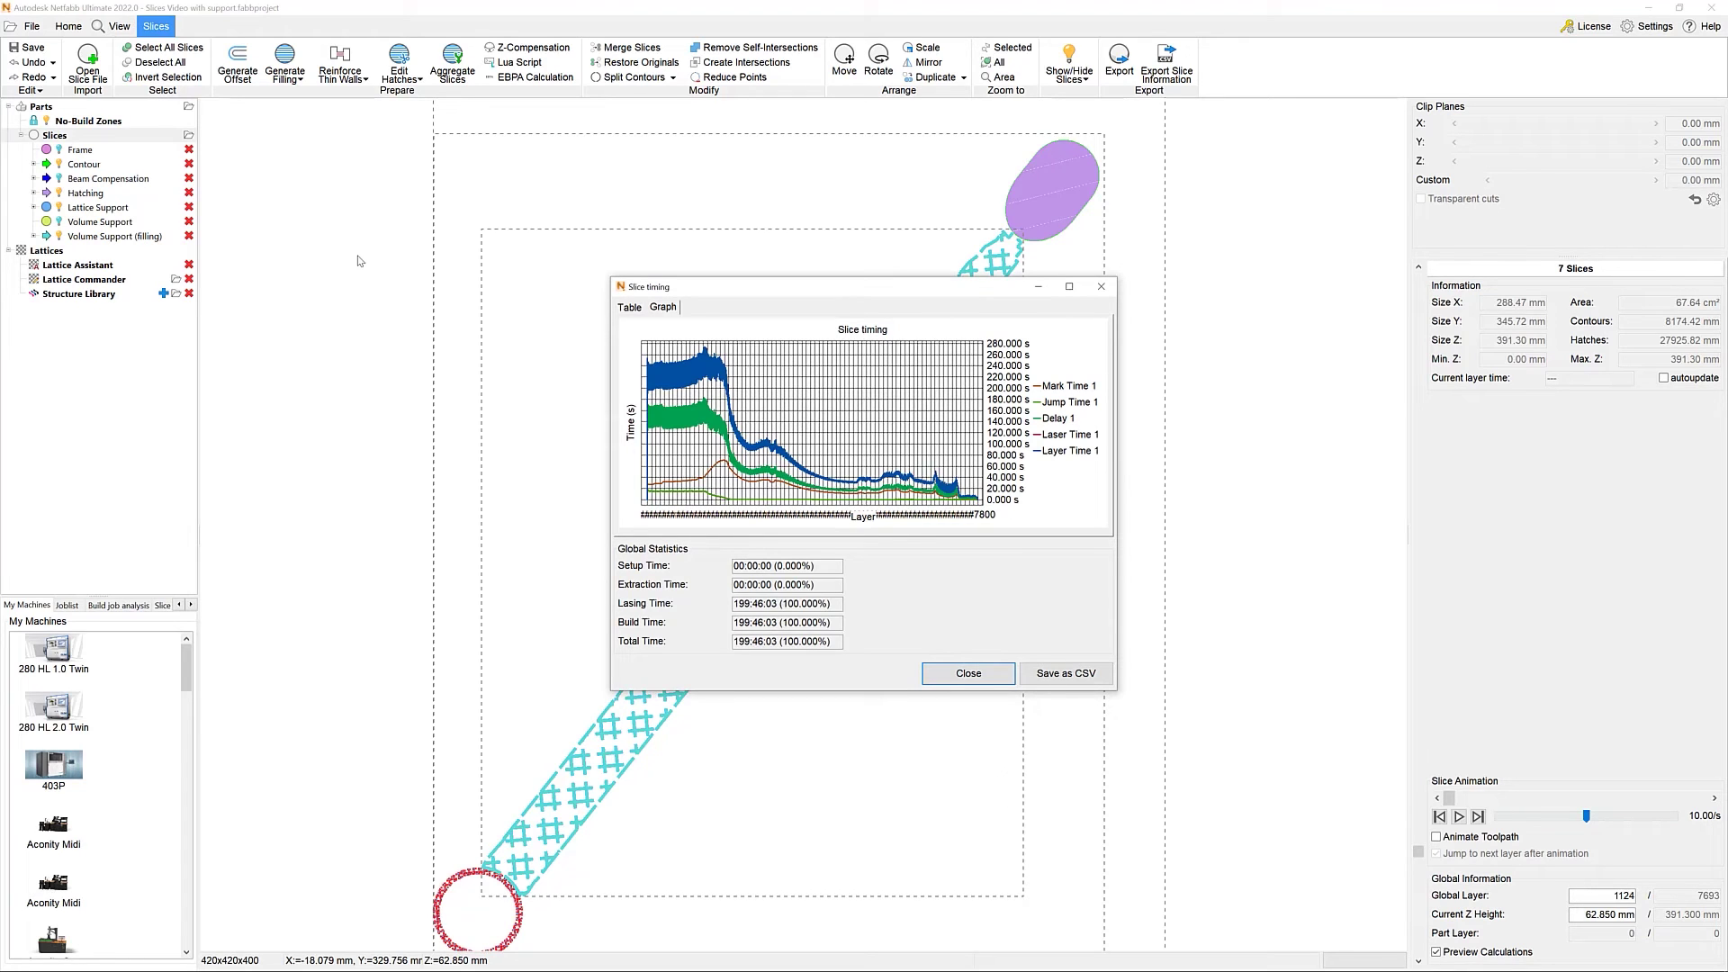
pyautogui.click(630, 308)
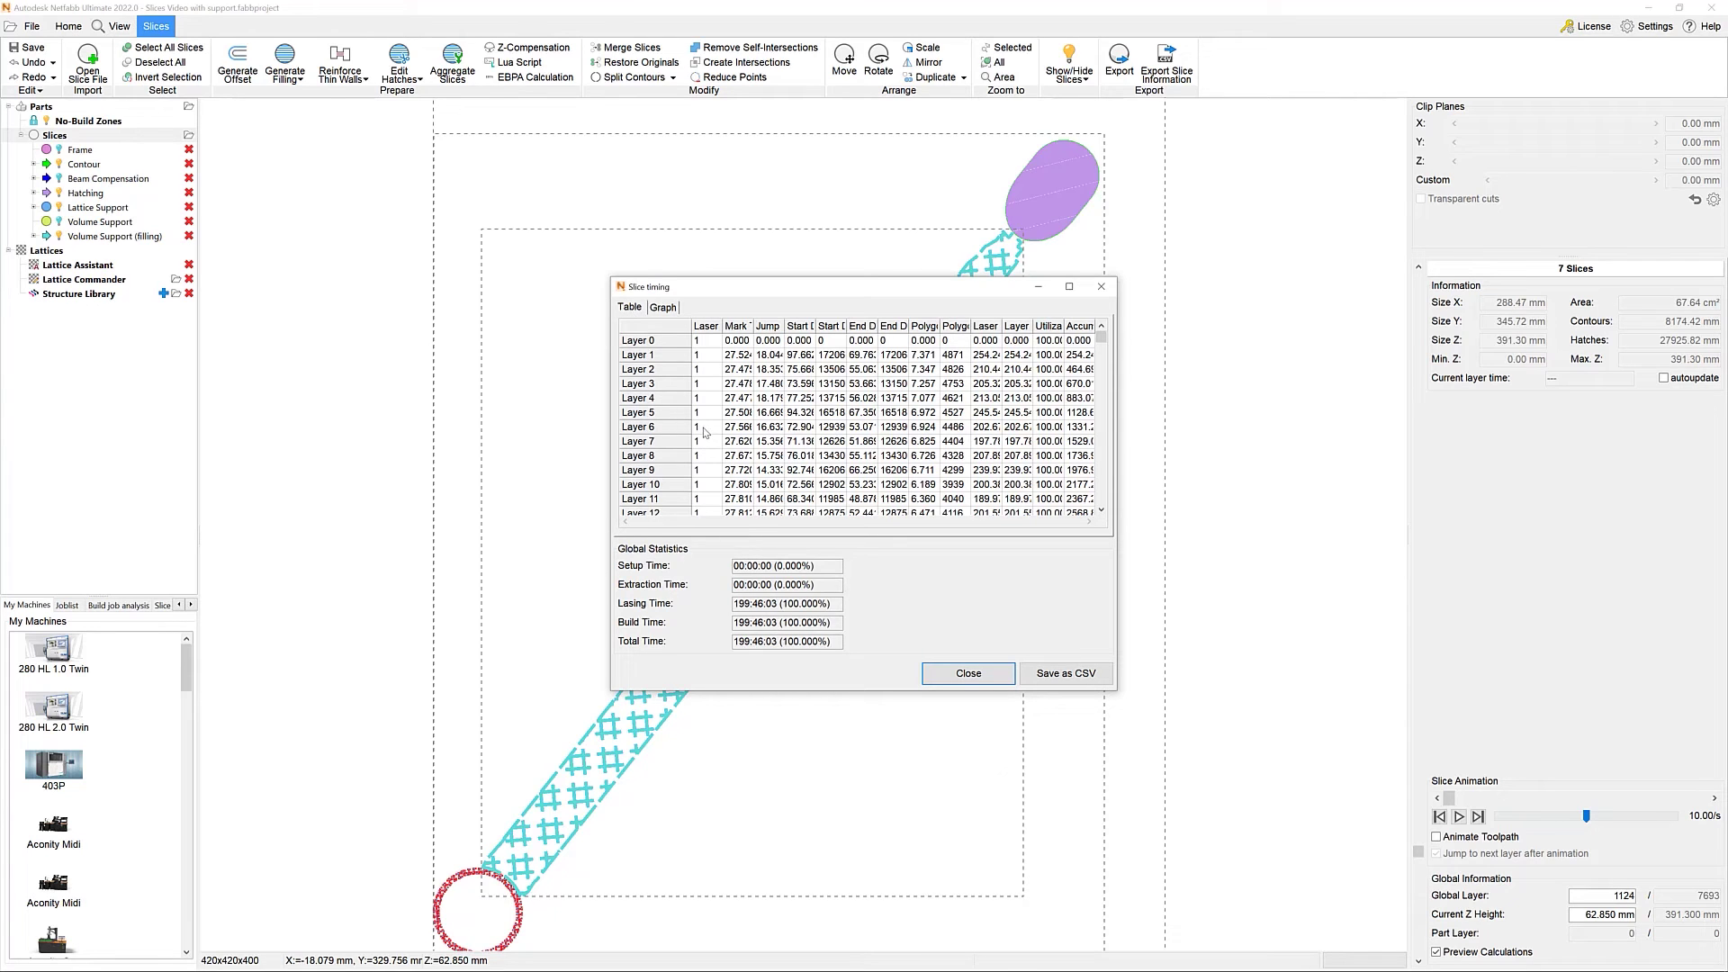
pyautogui.scroll(-4, 705, 433)
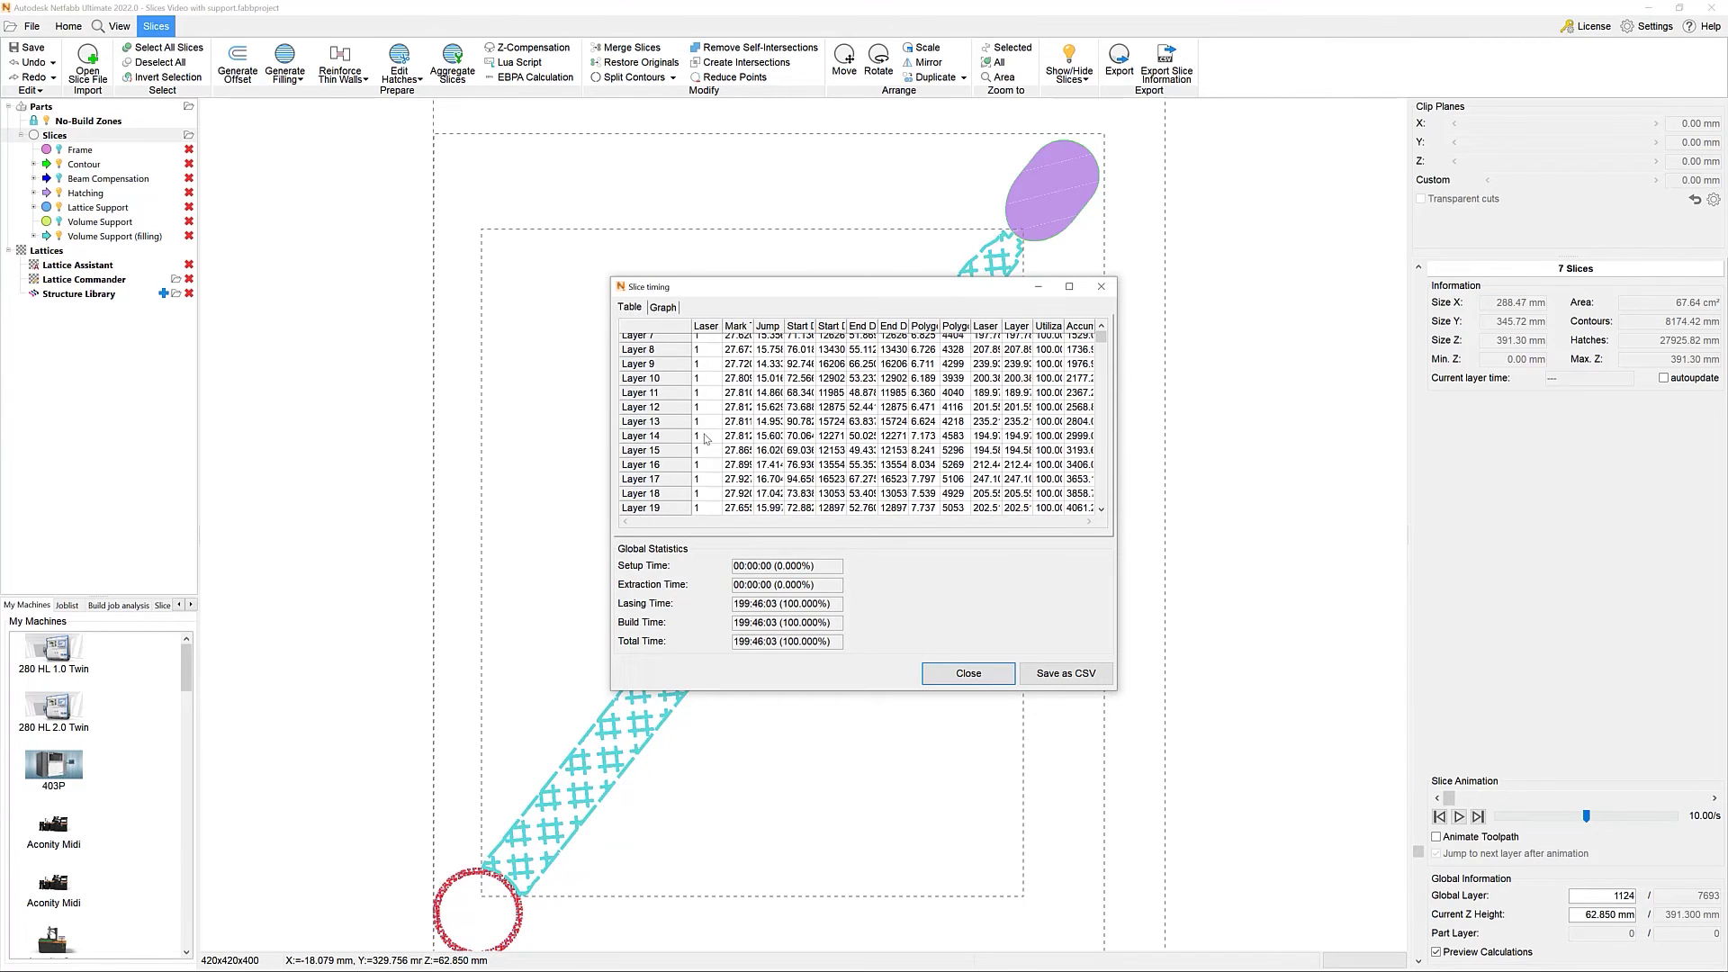
pyautogui.scroll(-1, 706, 439)
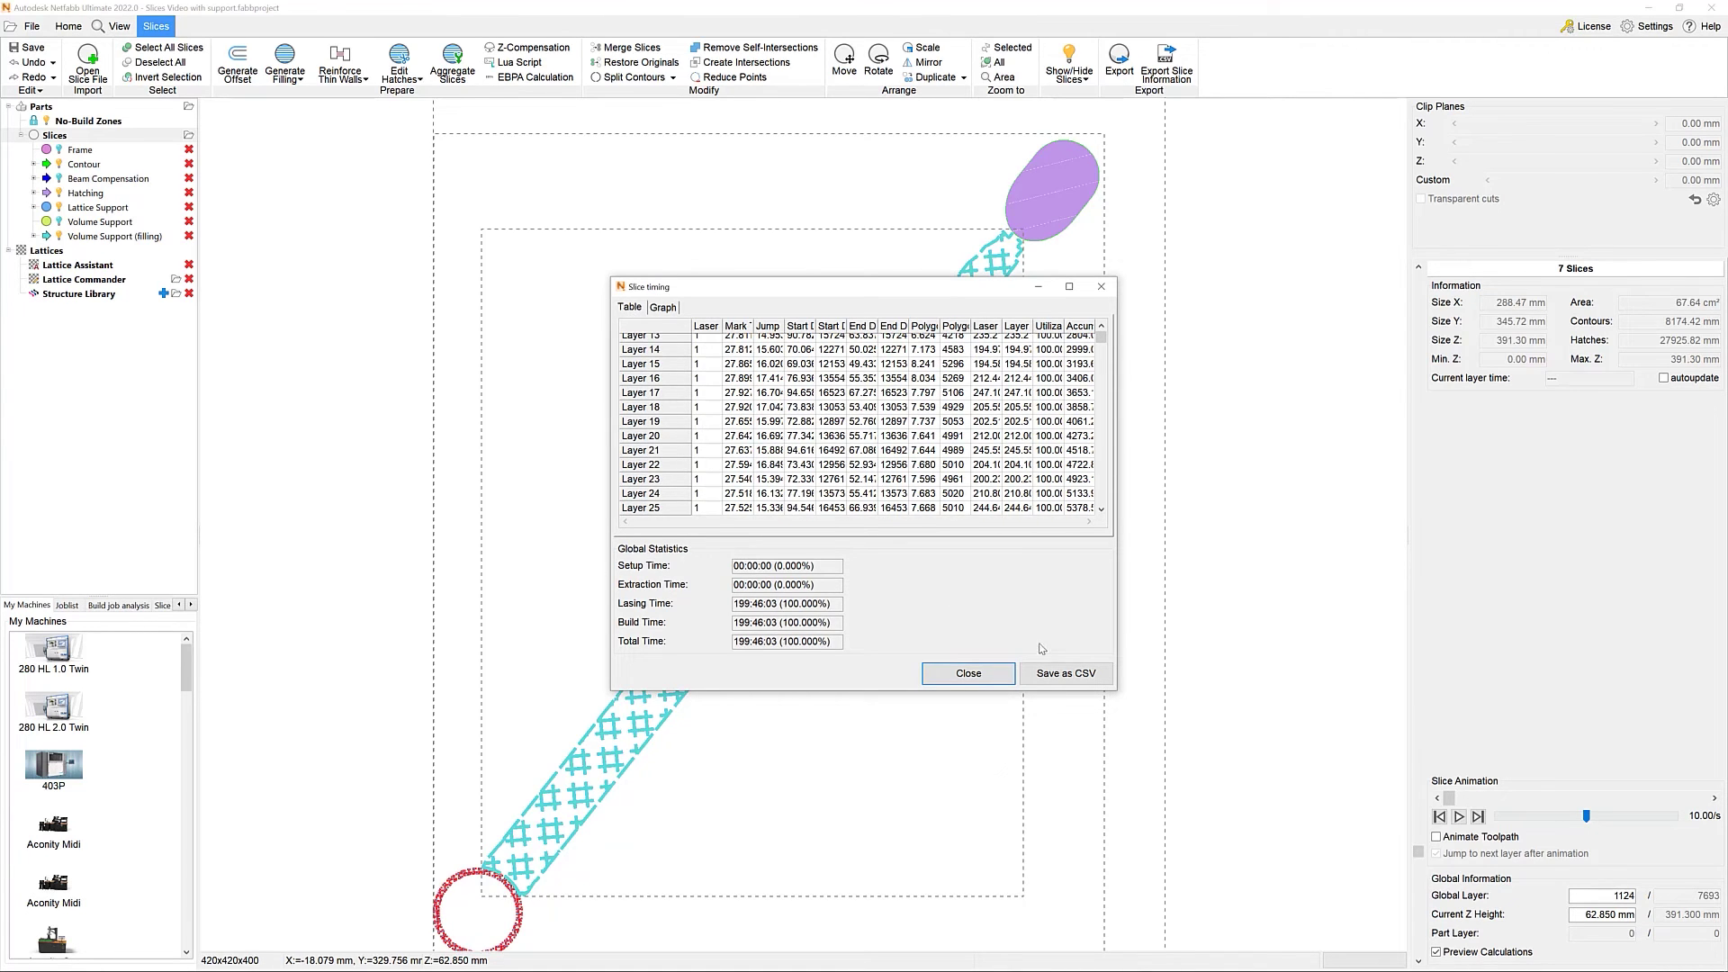
pyautogui.click(663, 307)
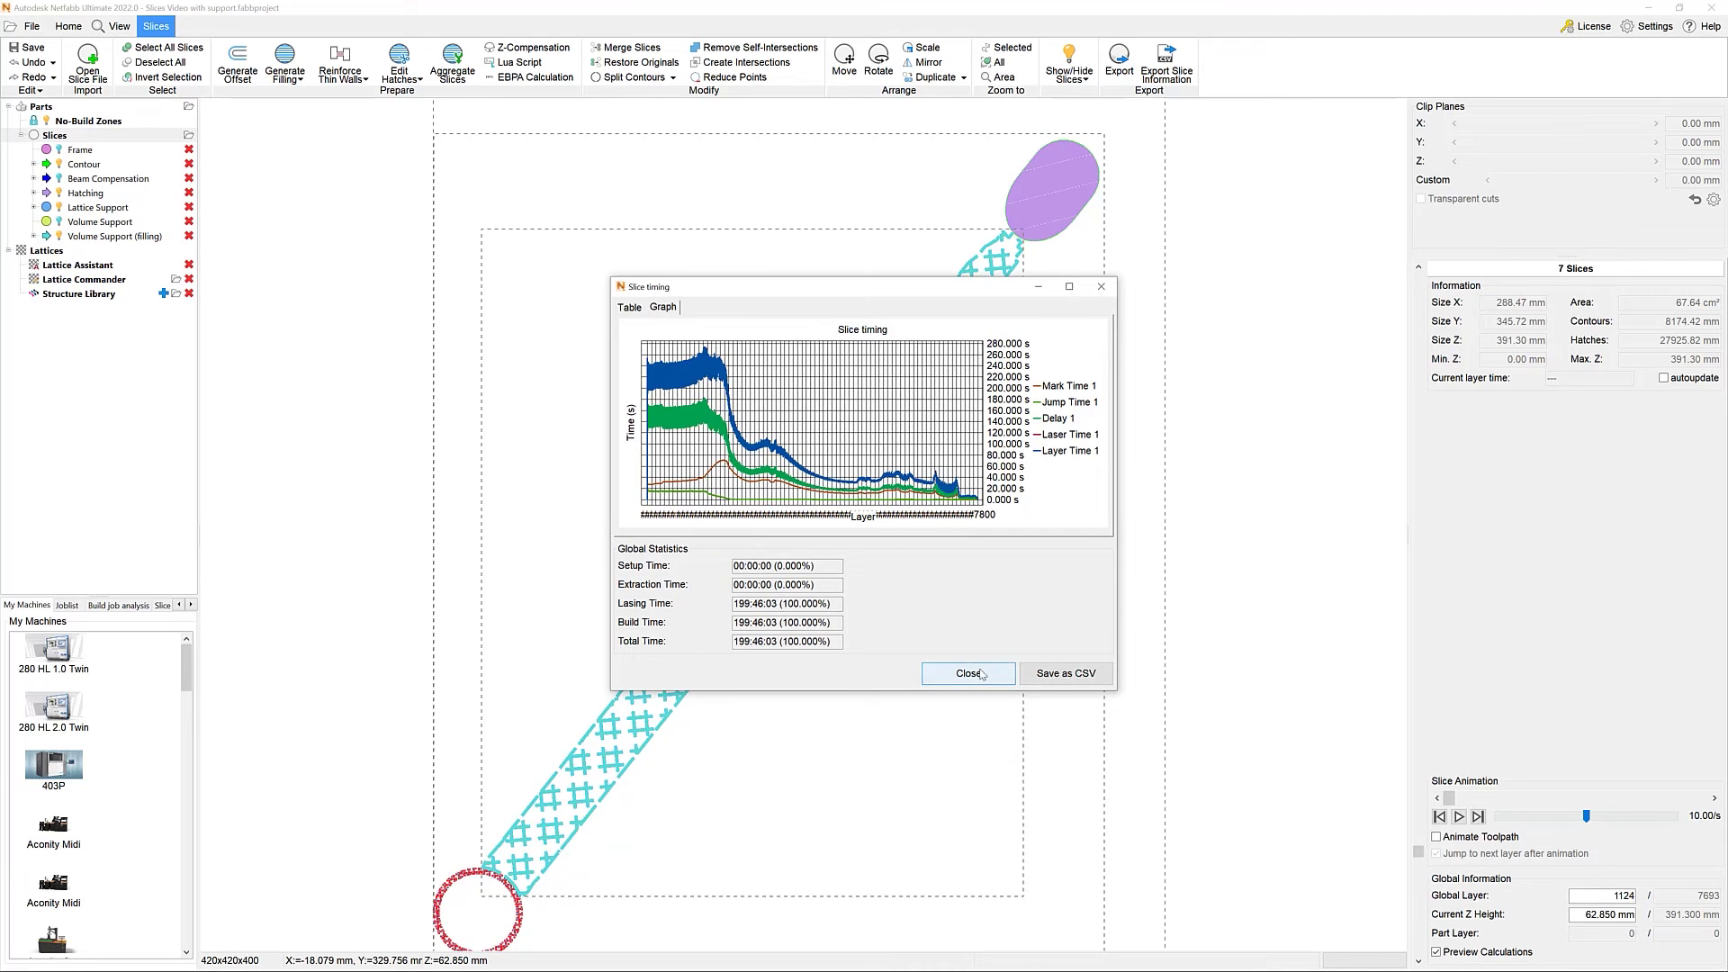
pyautogui.click(969, 674)
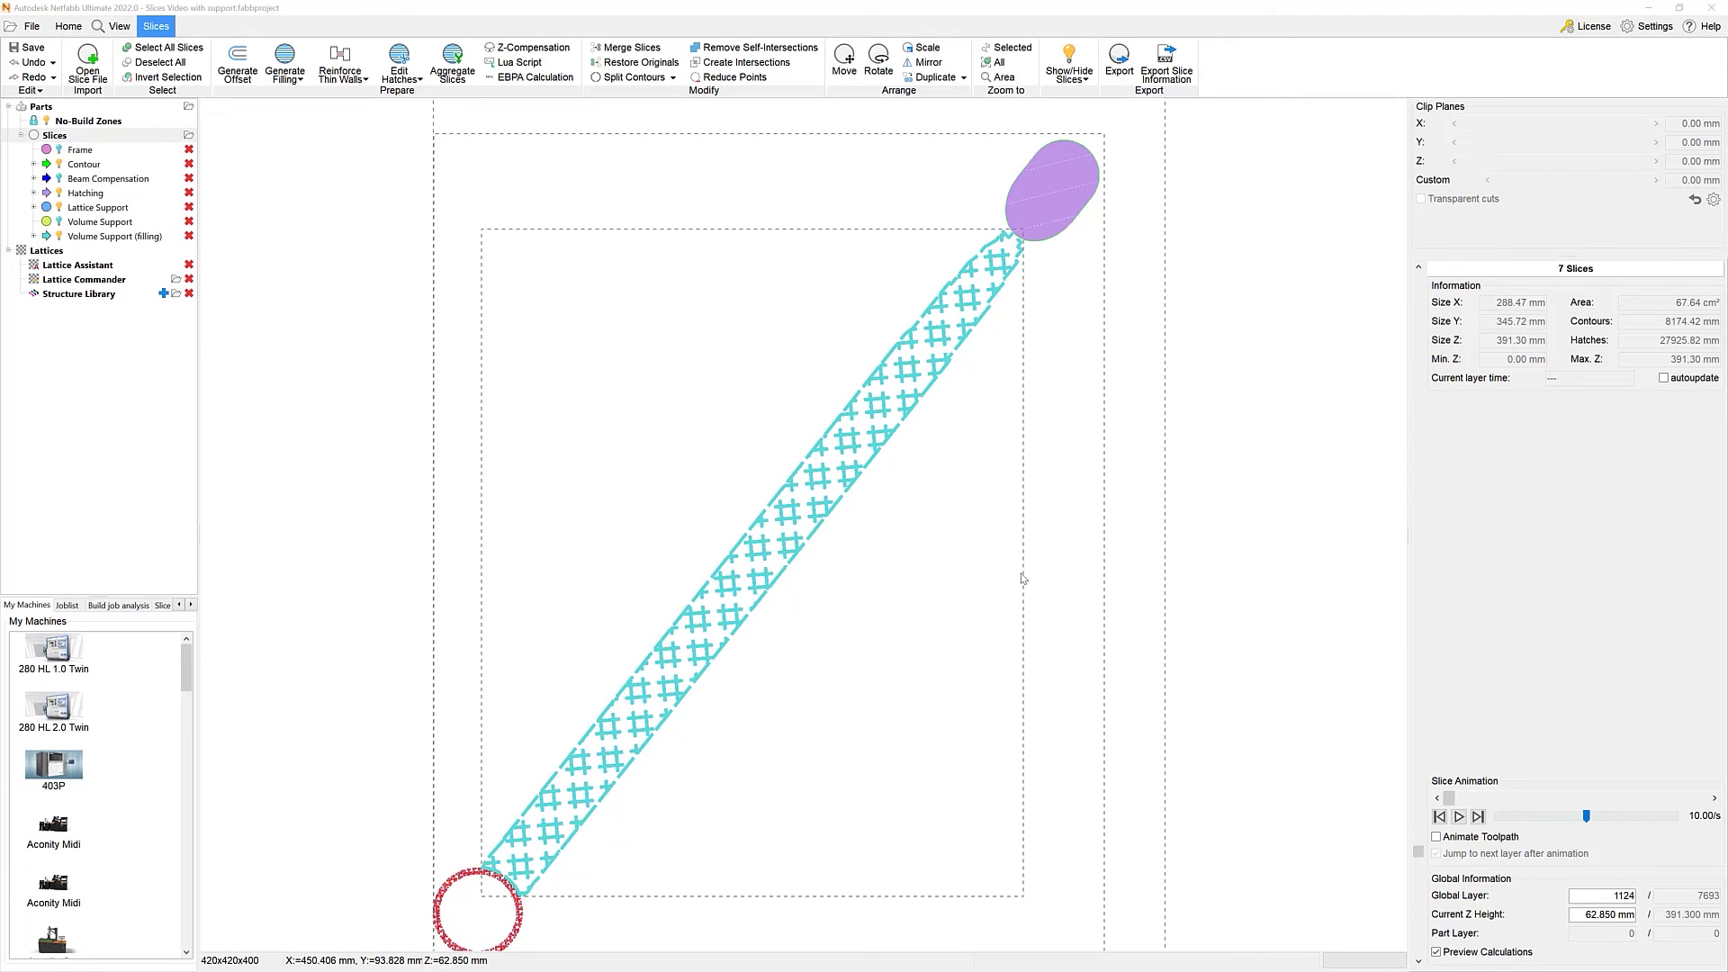
# Step: Open the slice export settings for the Contour, Hatching, Lattice Support and Volume Support (filling) slices together
pyautogui.click(122, 238)
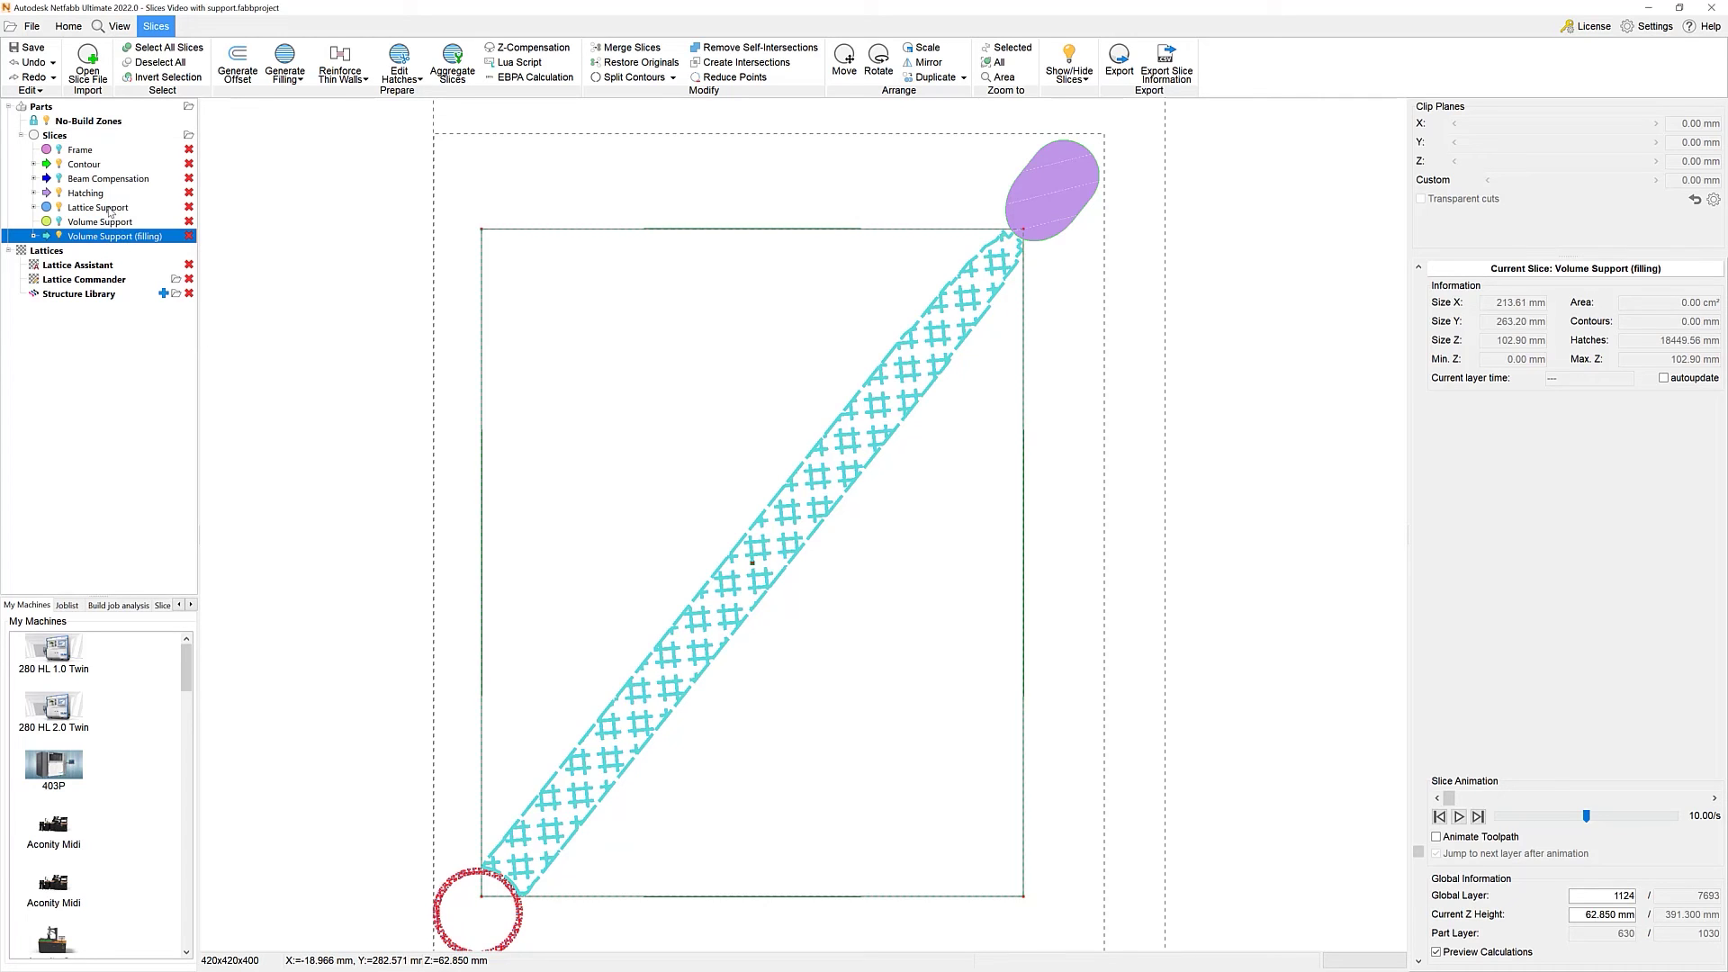
pyautogui.keyDown('ctrl'); pyautogui.click(109, 209); pyautogui.keyUp('ctrl')
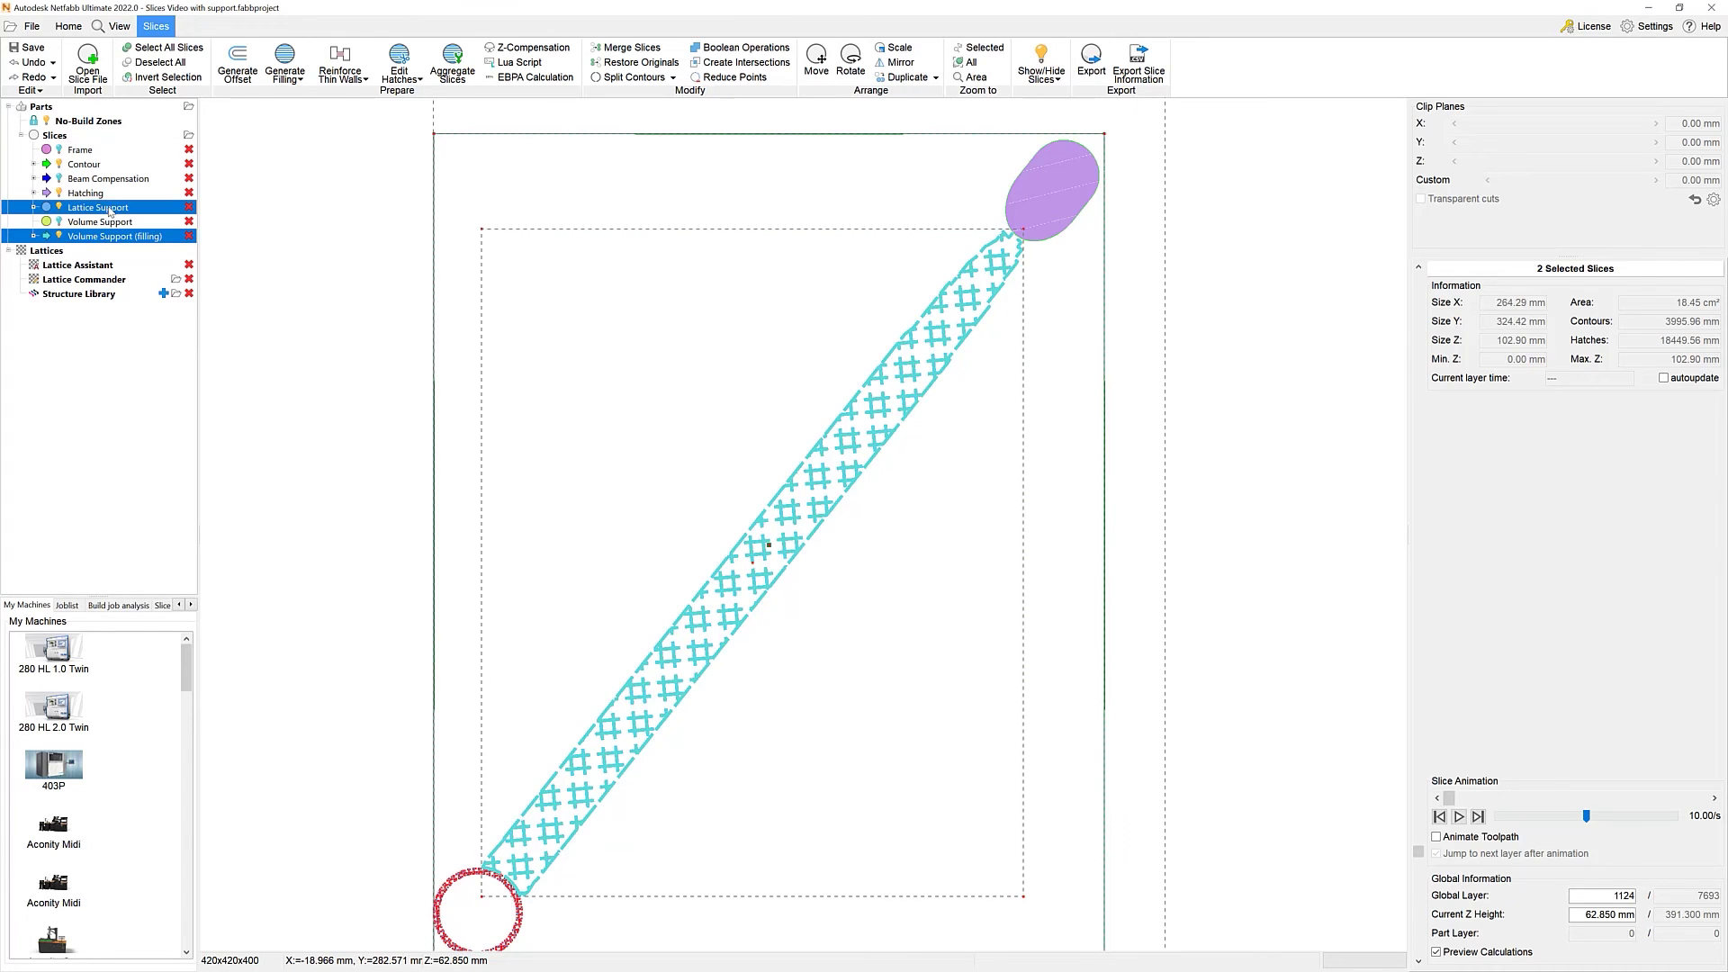
pyautogui.keyDown('ctrl'); pyautogui.click(87, 195); pyautogui.keyUp('ctrl')
pyautogui.keyDown('ctrl'); pyautogui.click(89, 167); pyautogui.keyUp('ctrl')
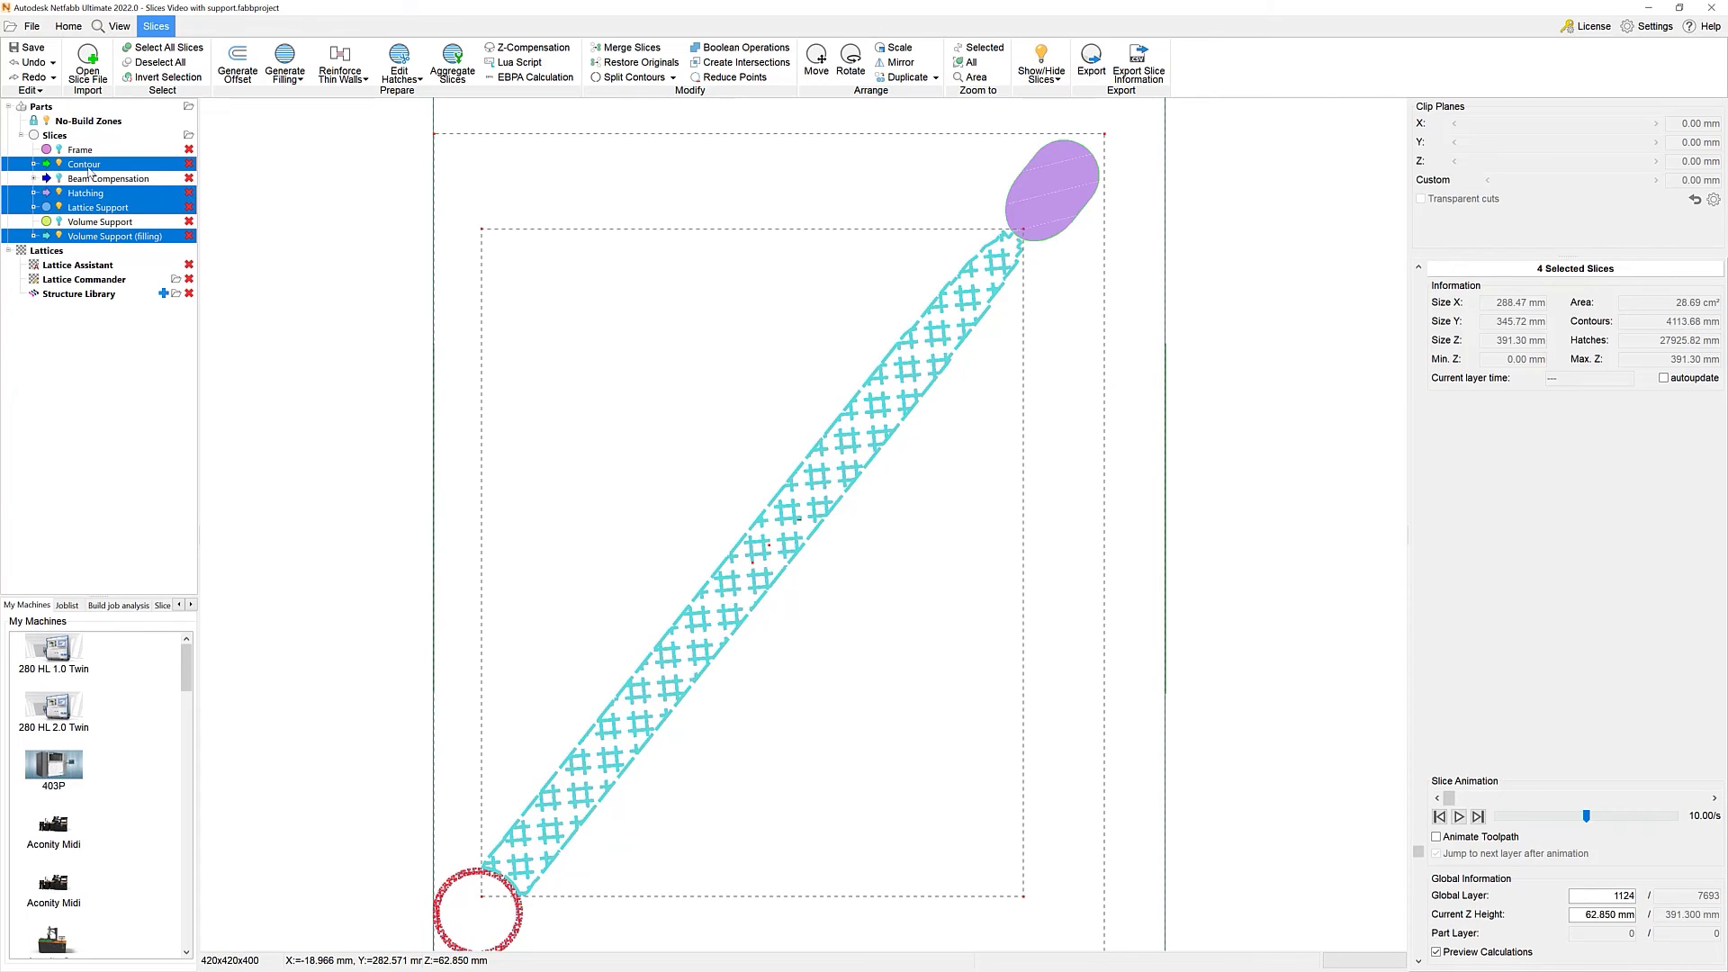
pyautogui.click(1092, 80)
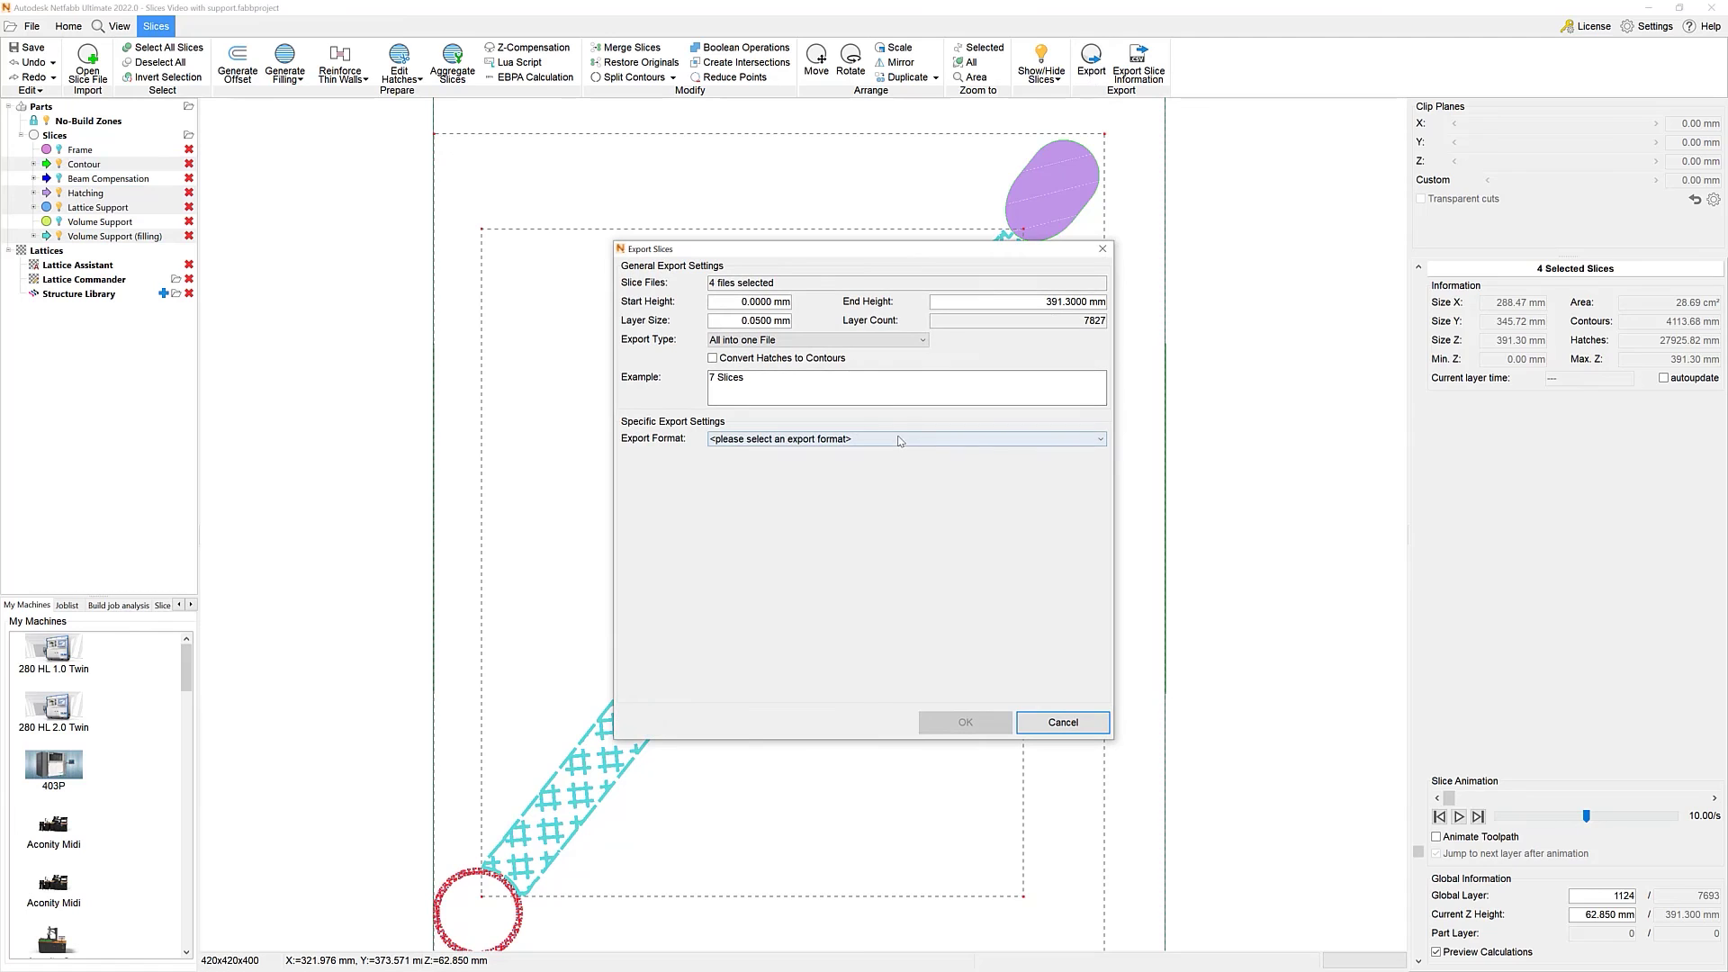
# Step: Set the slice export type to Original Part Name only and the format to Additive Industries Toolpath (AI), reviewing its laser and global settings
pyautogui.click(826, 342)
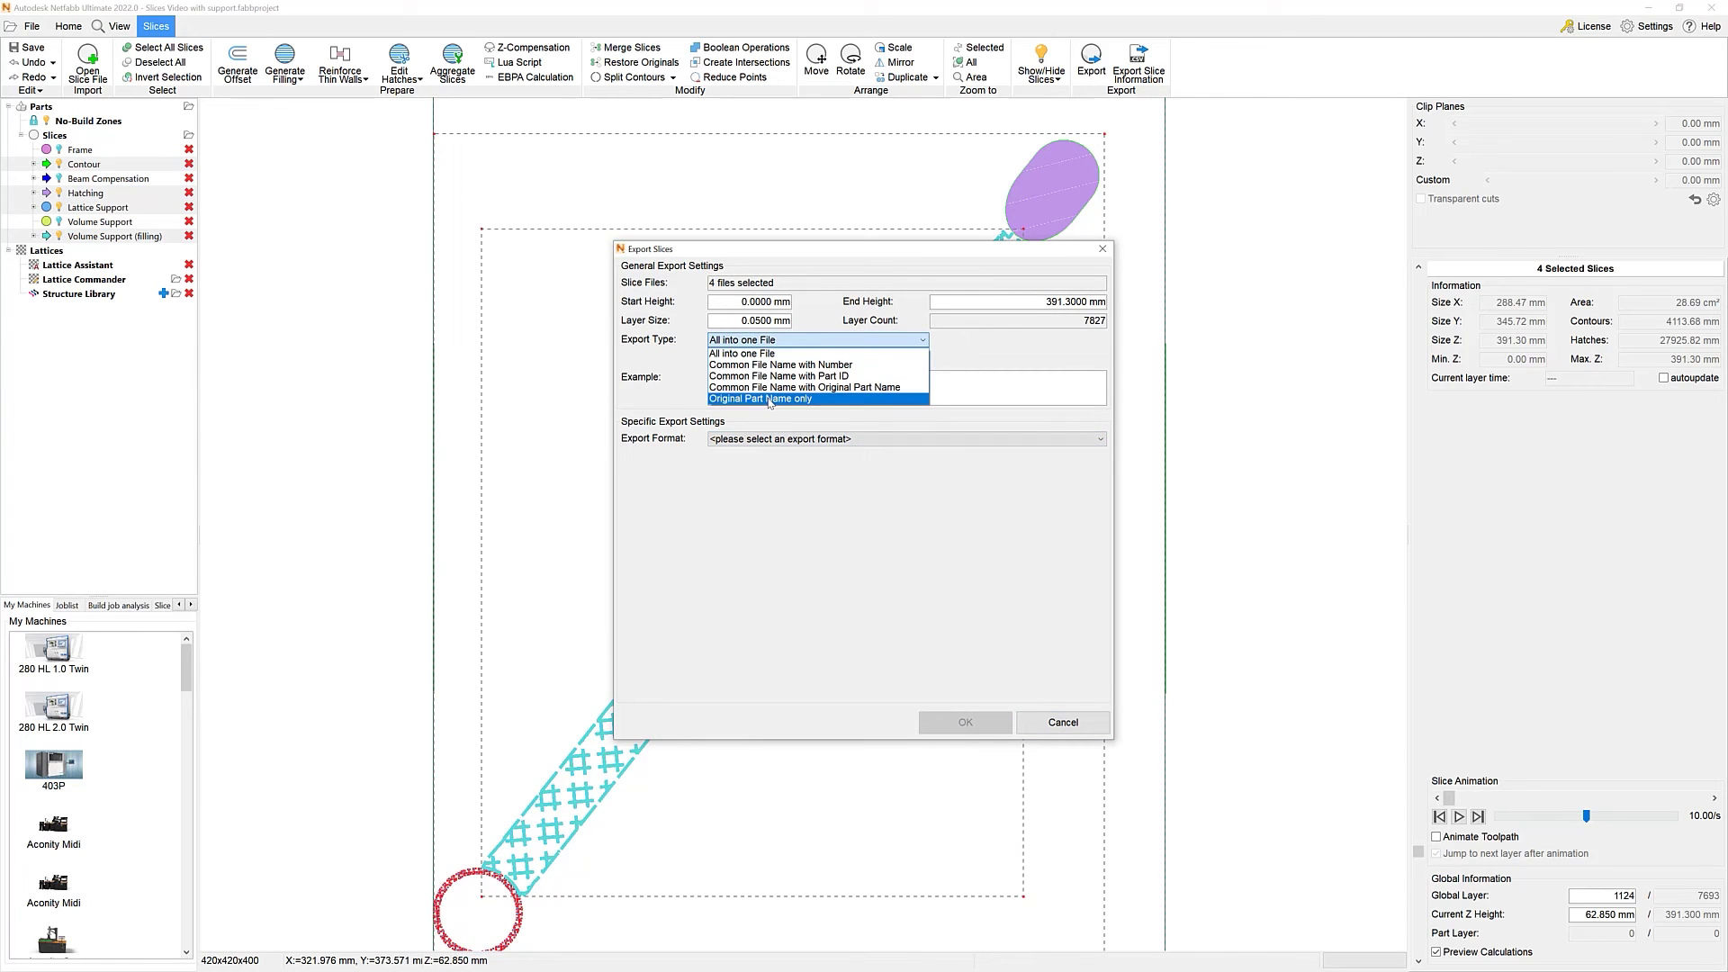
pyautogui.click(770, 398)
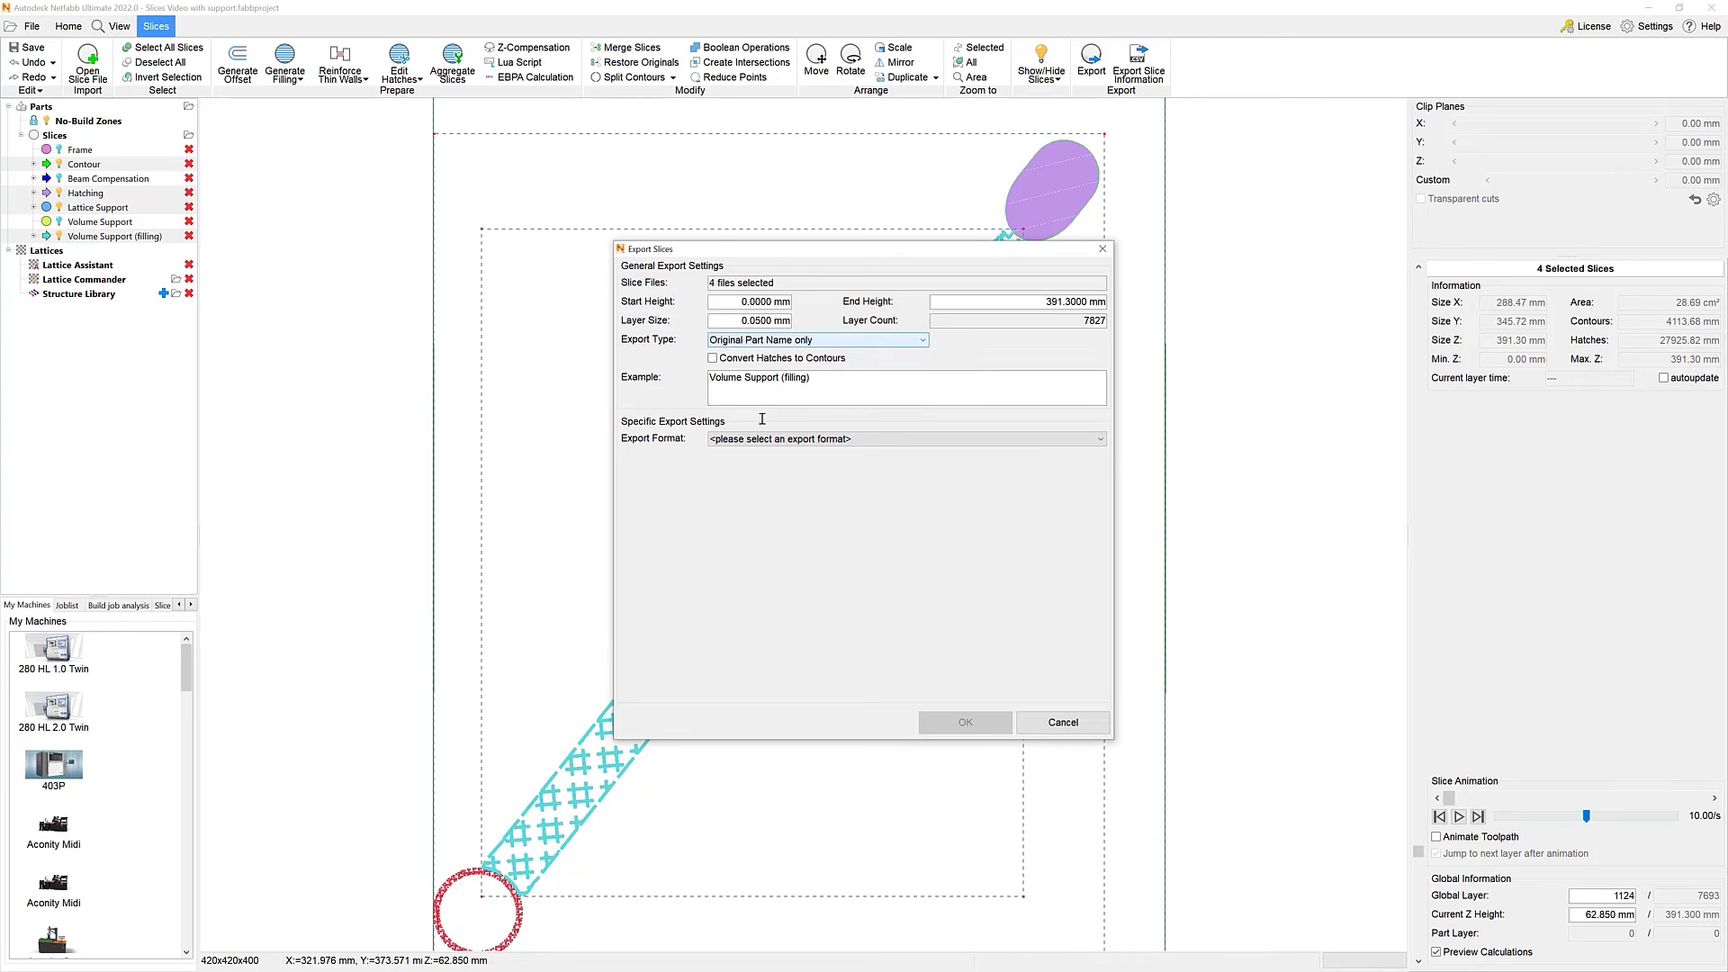
pyautogui.click(760, 441)
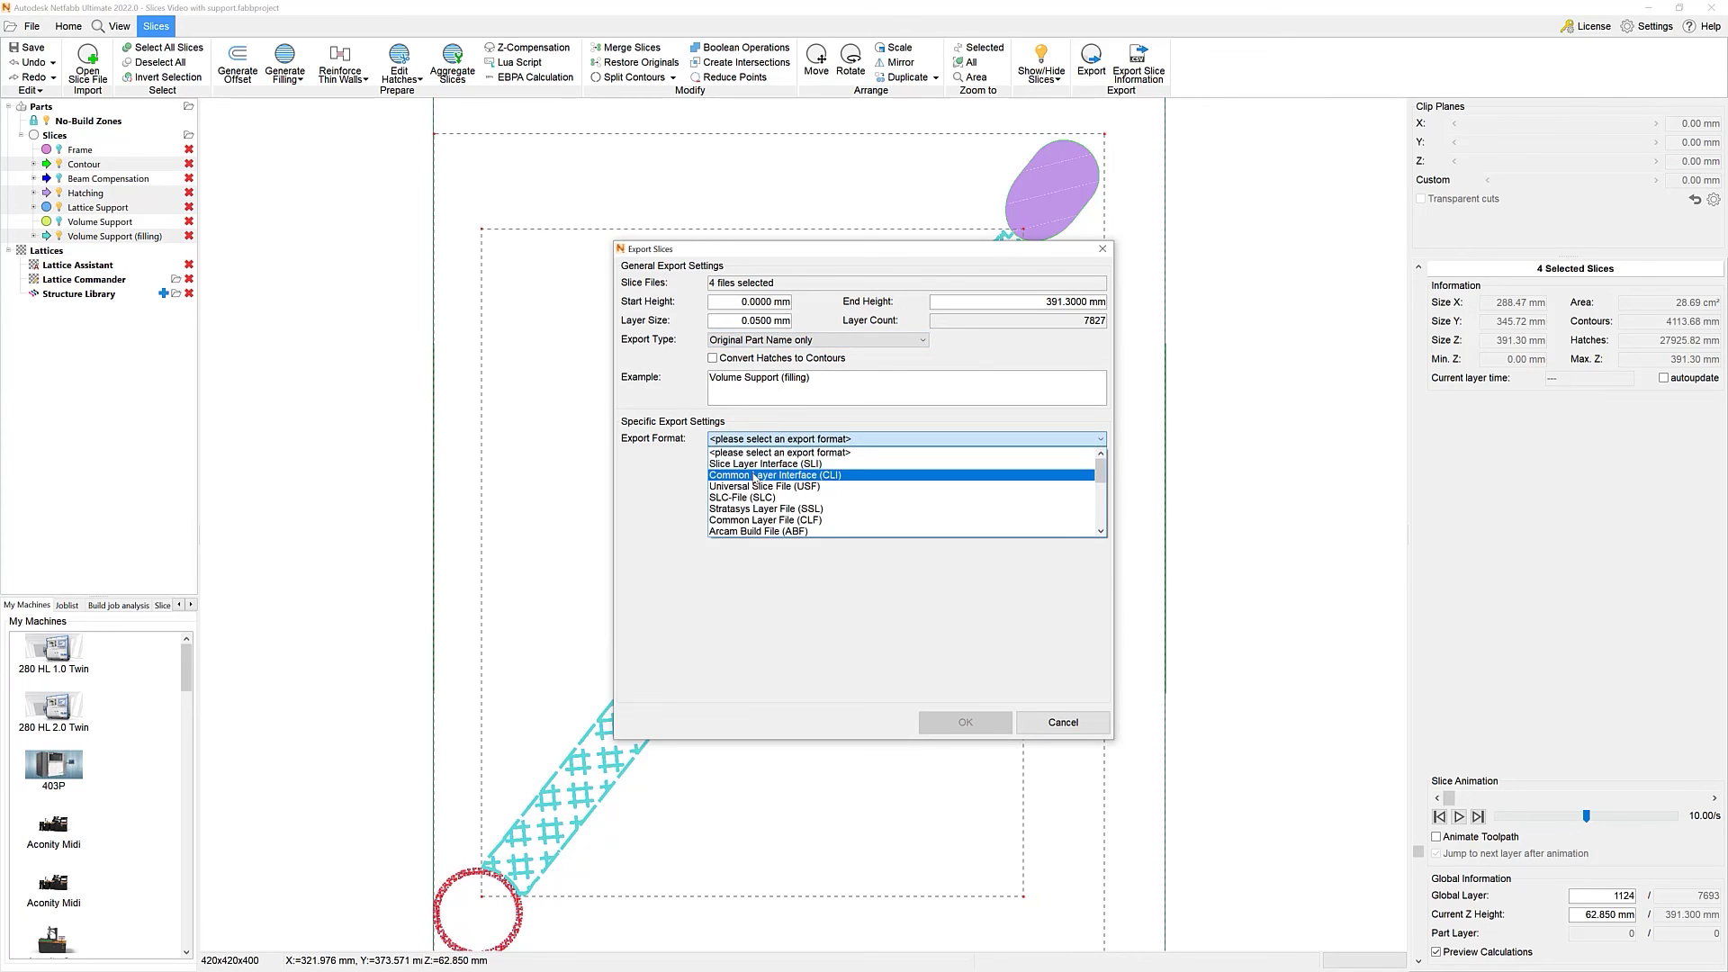
pyautogui.scroll(-1, 761, 504)
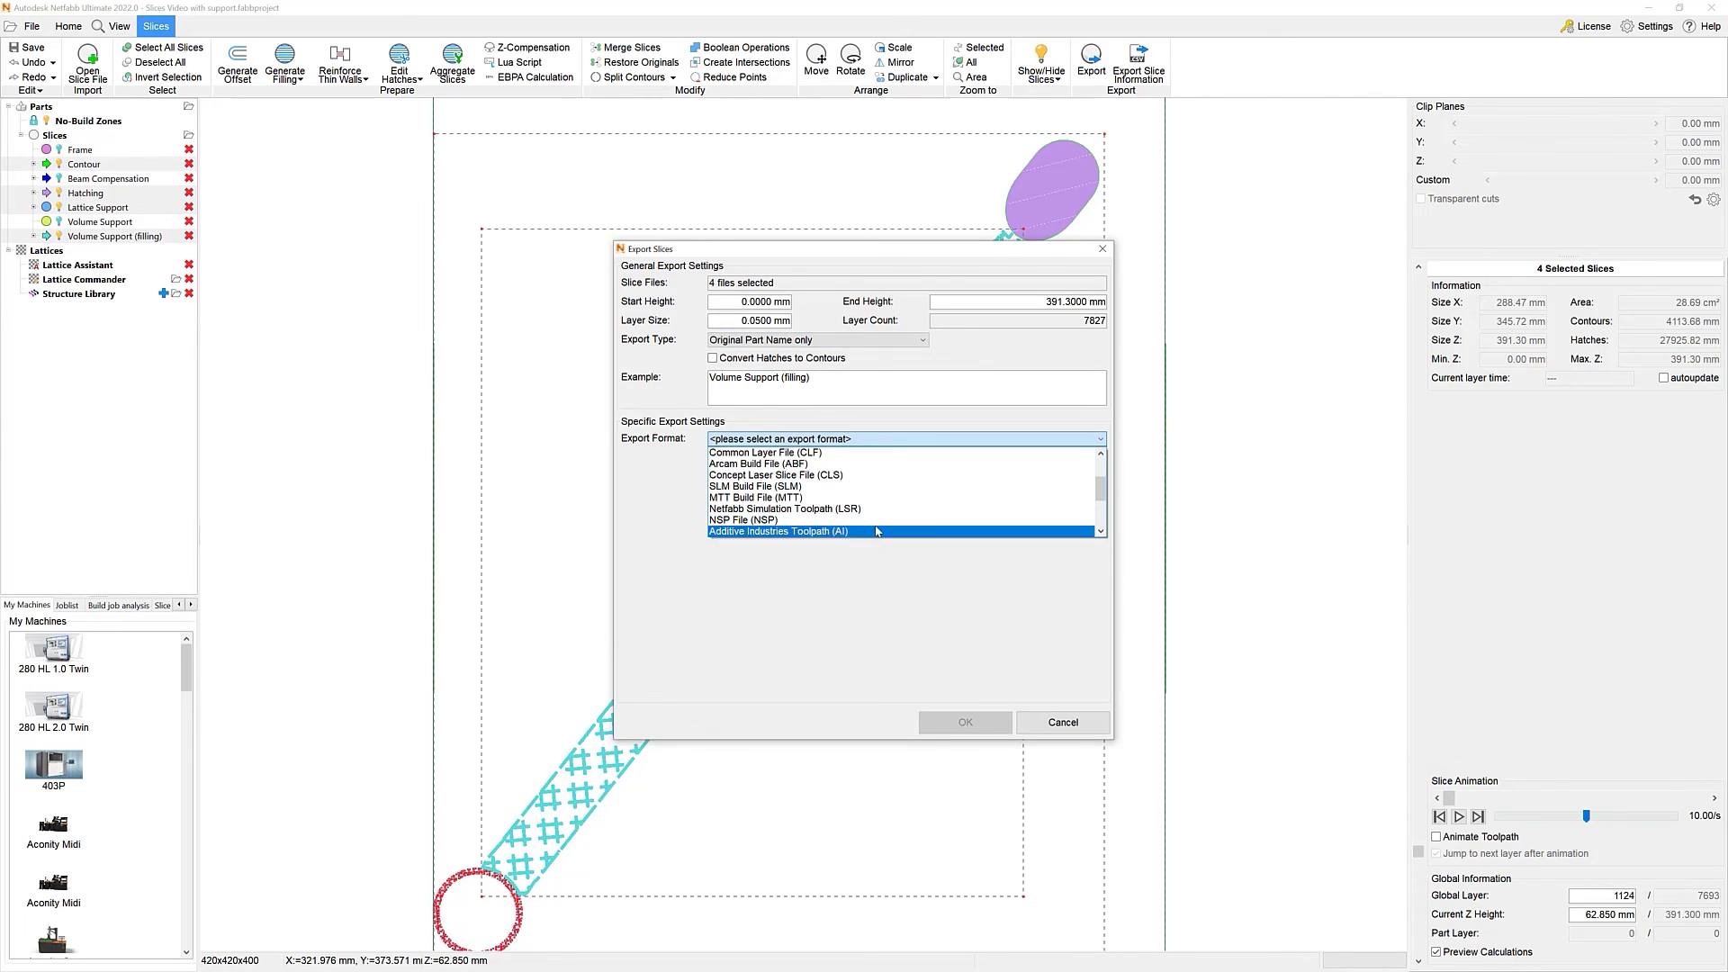
pyautogui.scroll(-1, 881, 531)
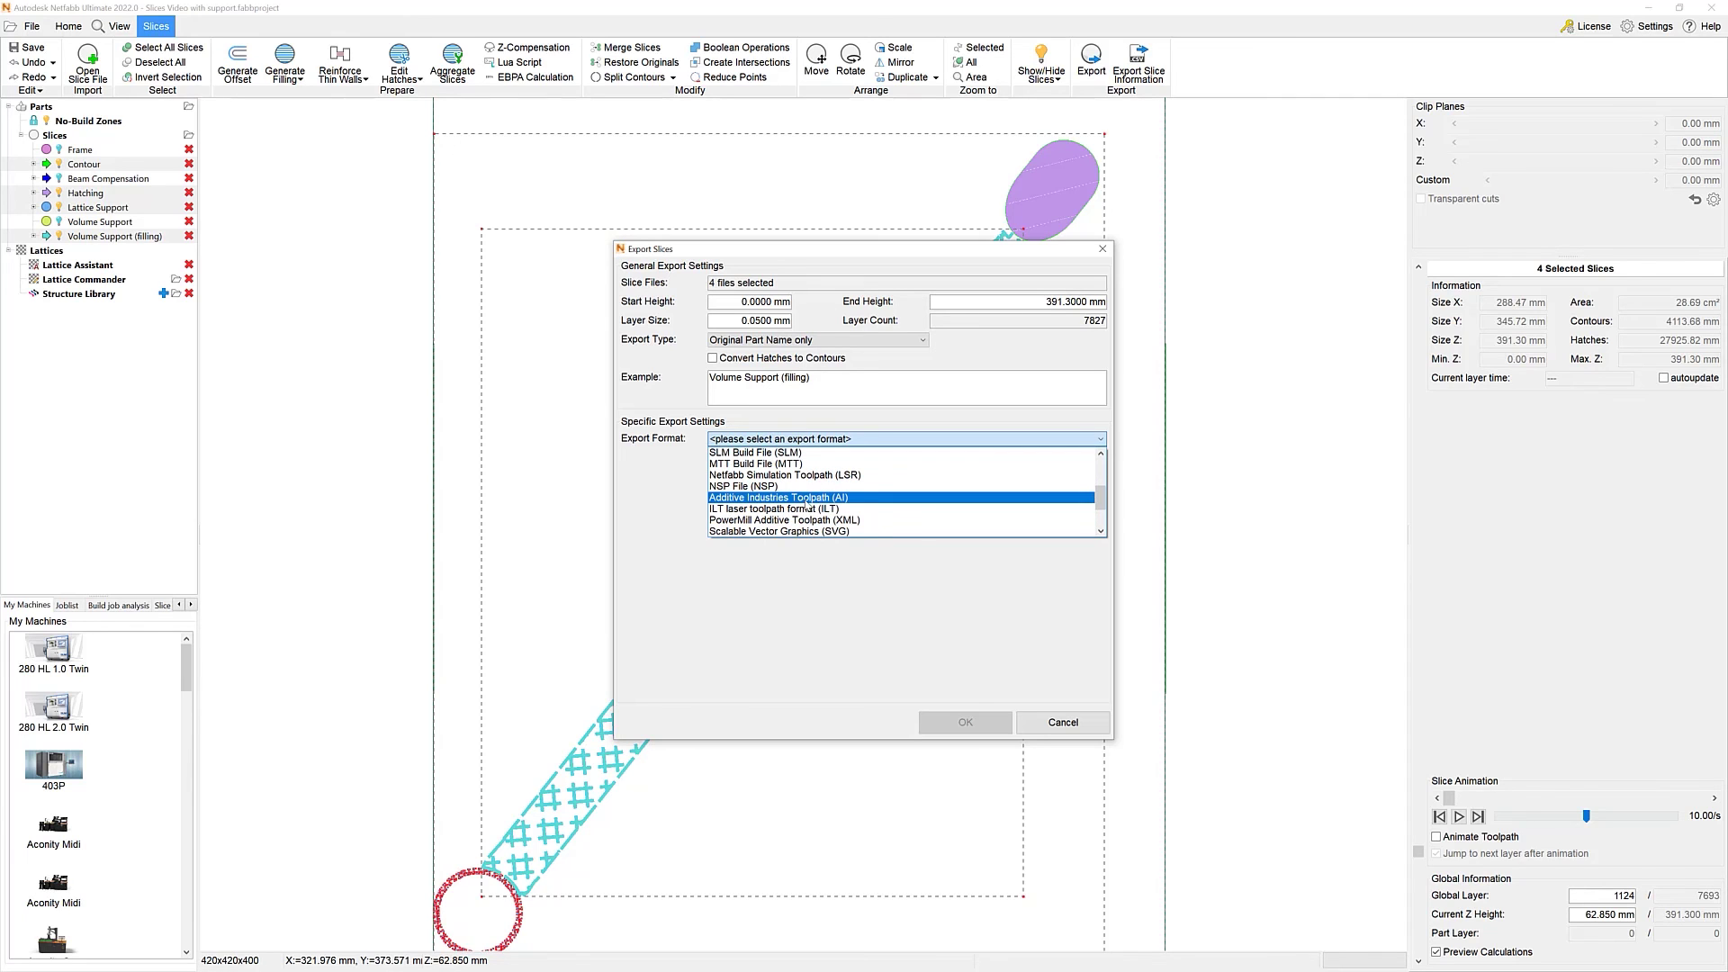
pyautogui.click(807, 499)
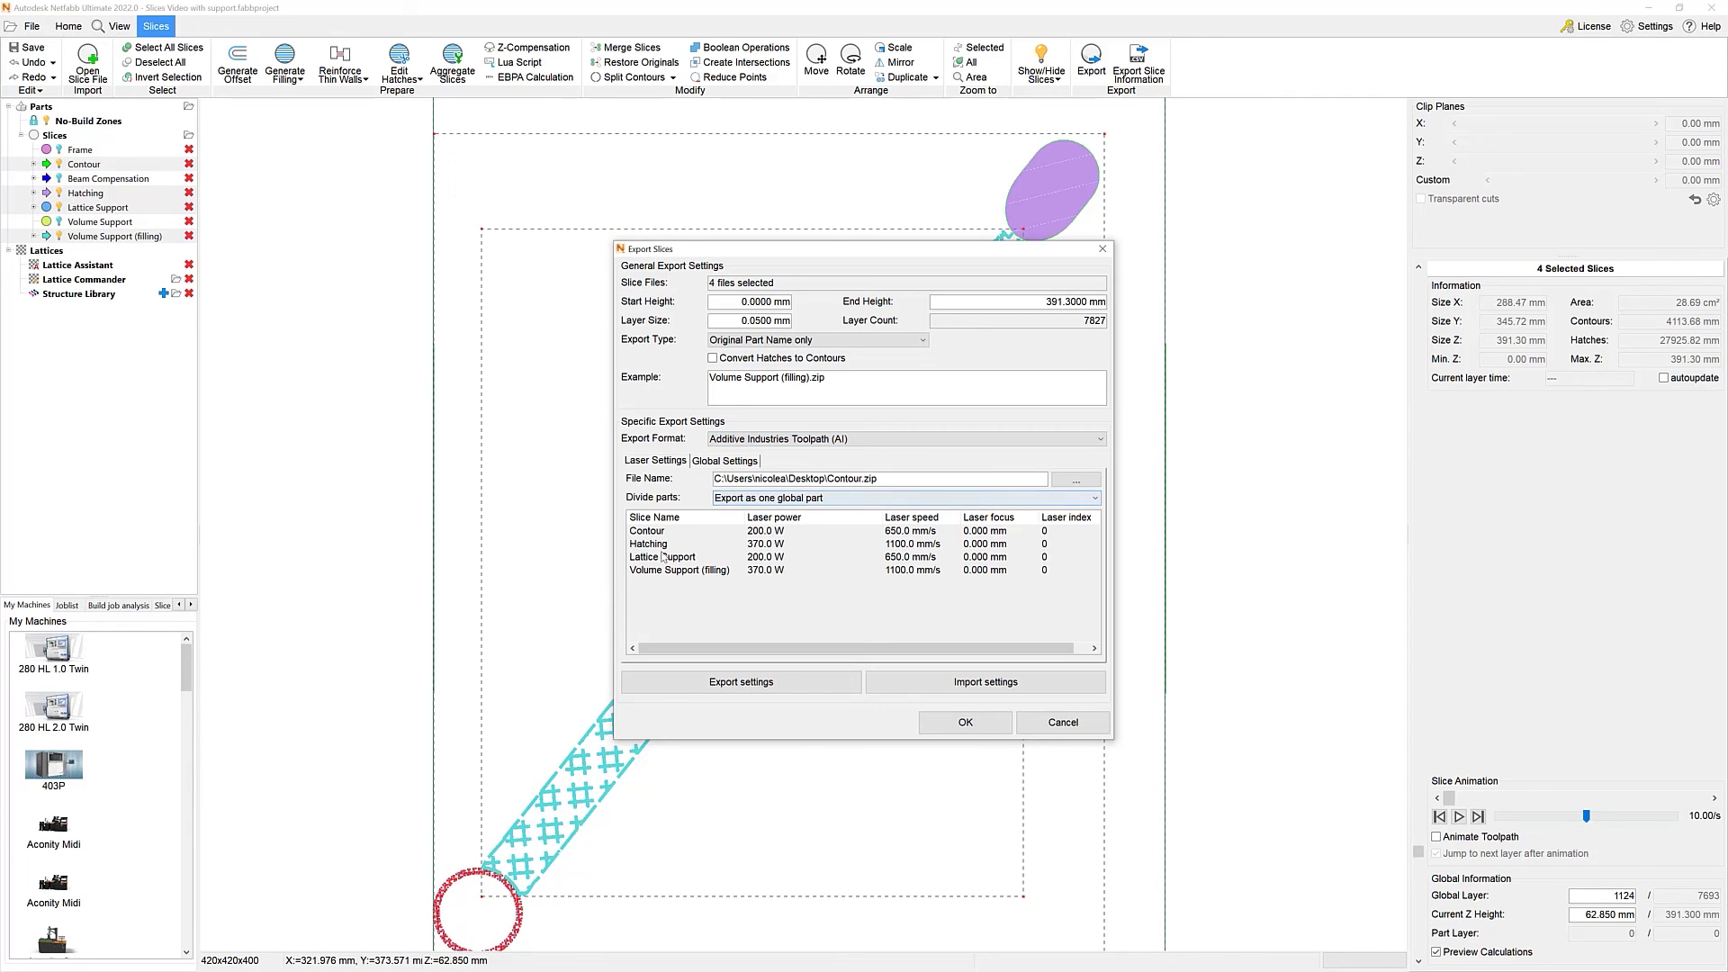
pyautogui.moveTo(787, 643); pyautogui.dragTo(833, 647)
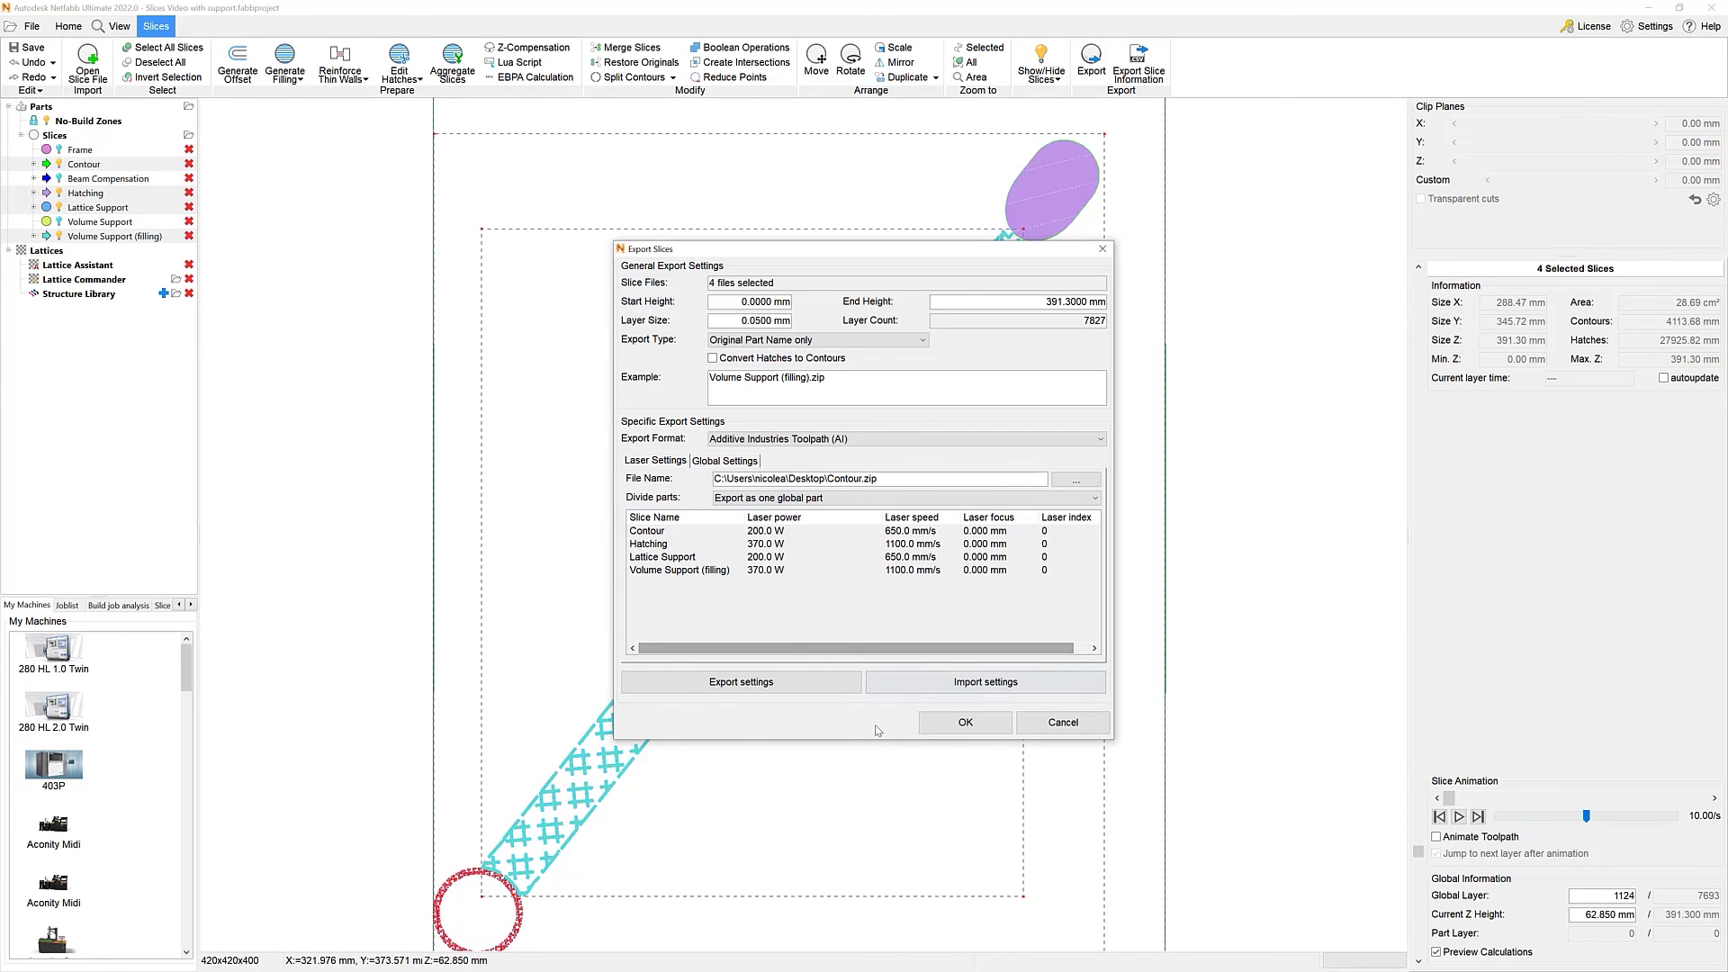
pyautogui.click(726, 462)
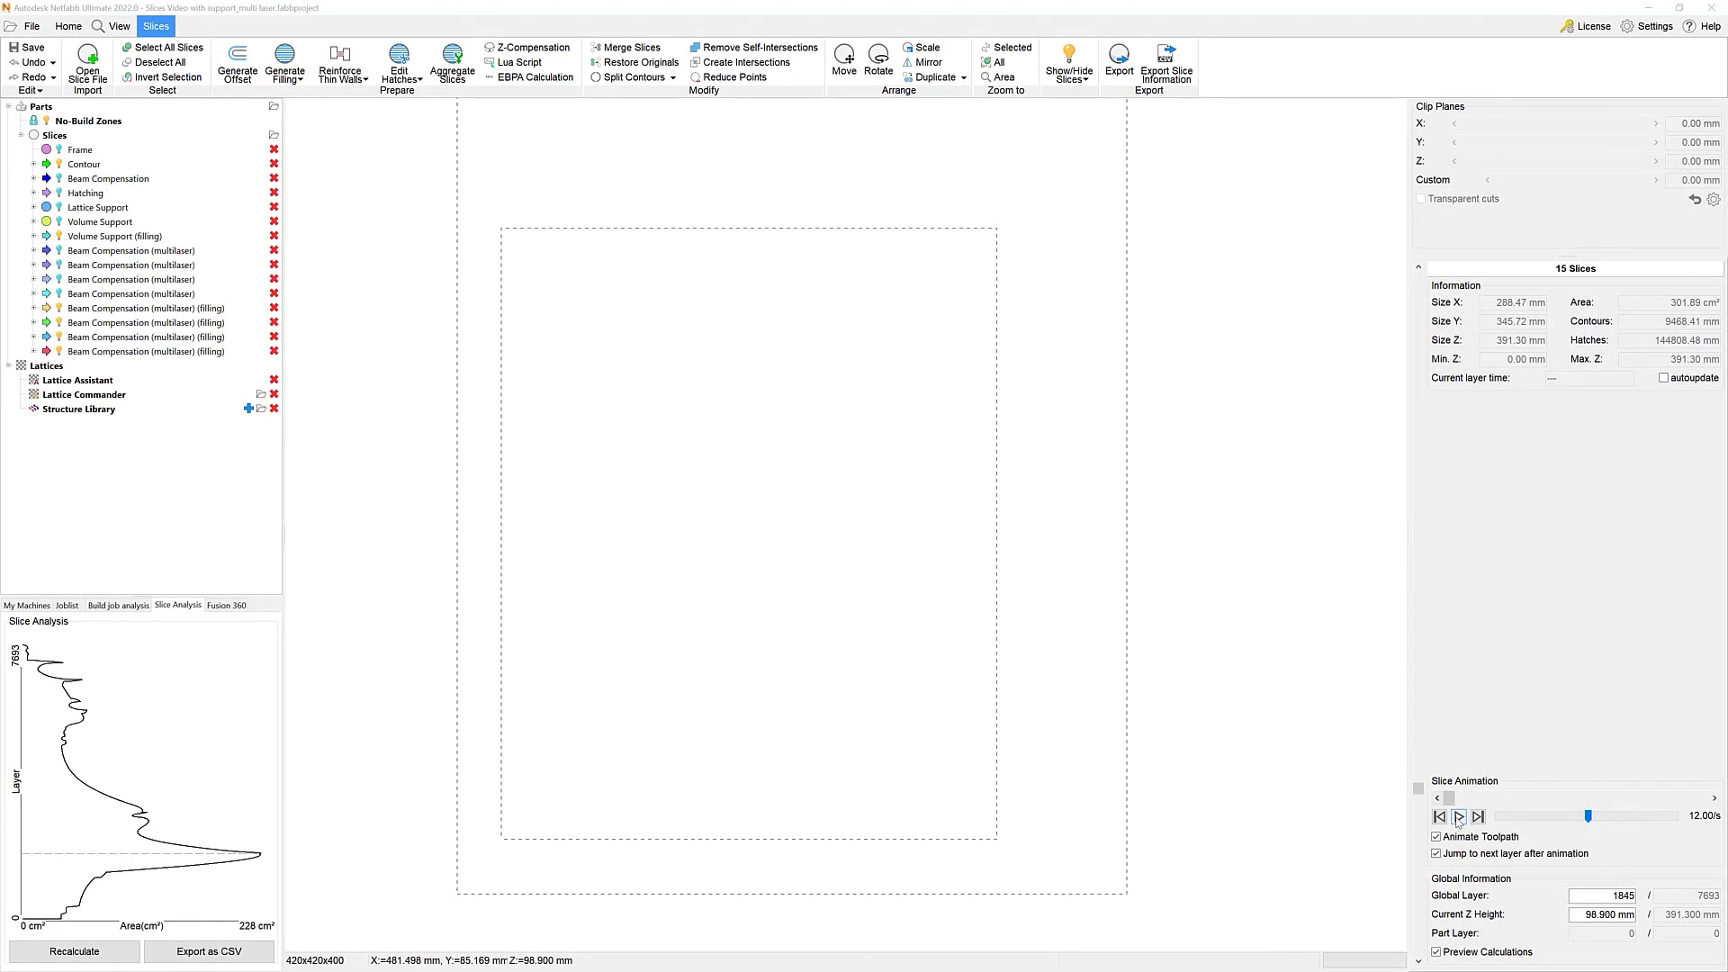
# Step: Play the slice toolpath animation of the multi-laser project from layer 1845
pyautogui.click(1459, 816)
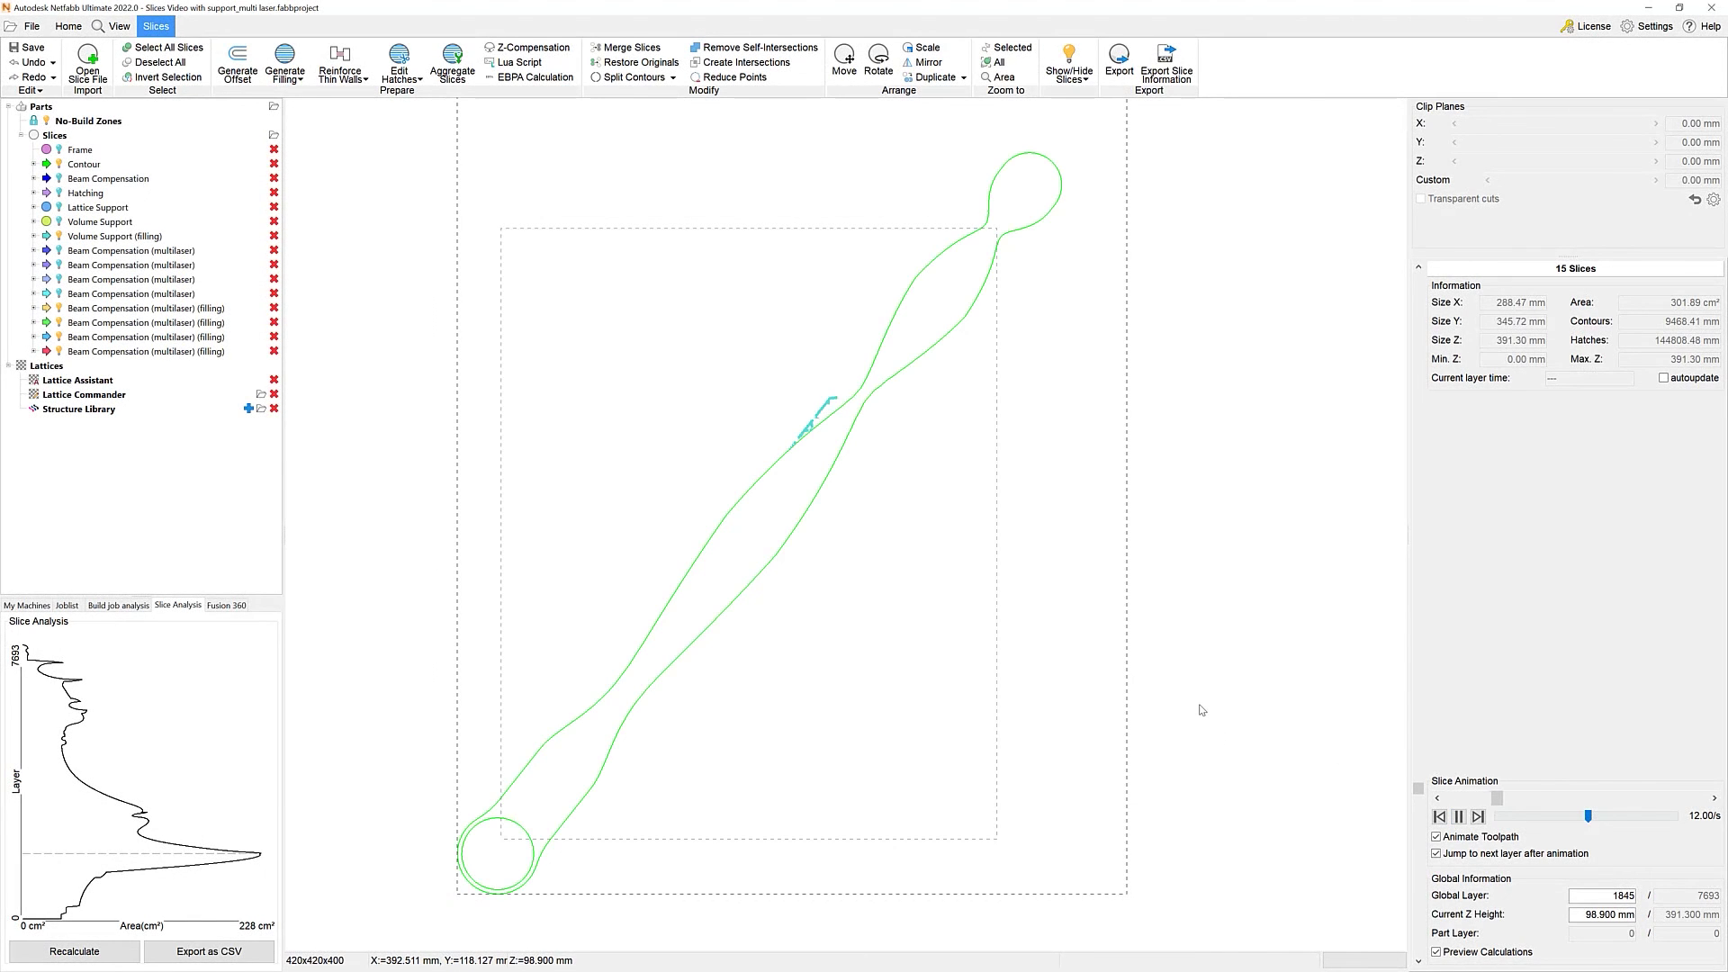